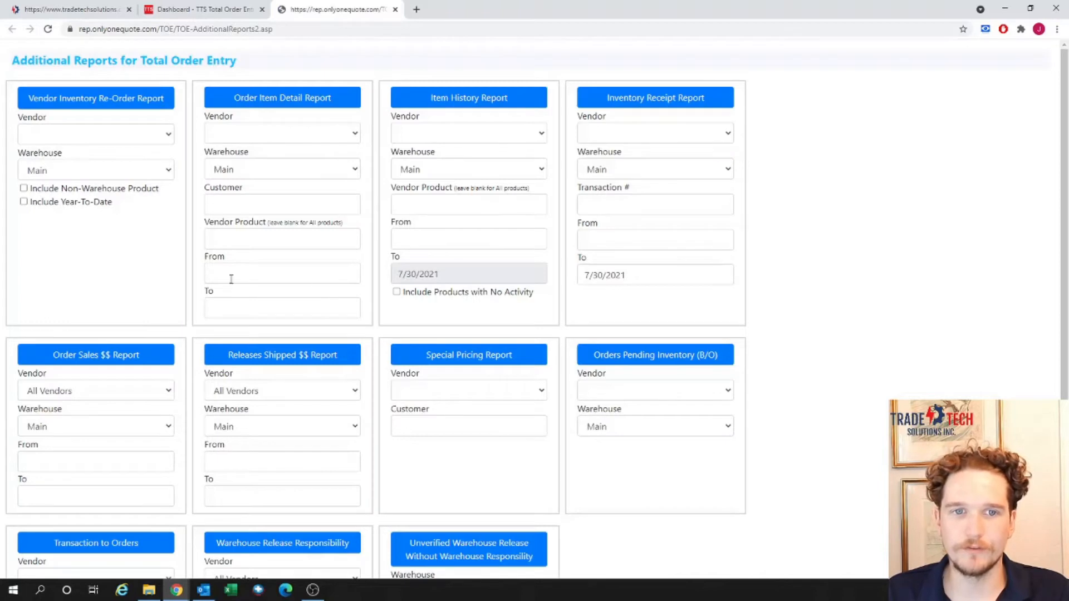
Generate the Vendor Inventory Re-Order Report for Gravity Industries with year-to-date included, and open the downloaded file in Excel.
scroll(548, 237, down, 2)
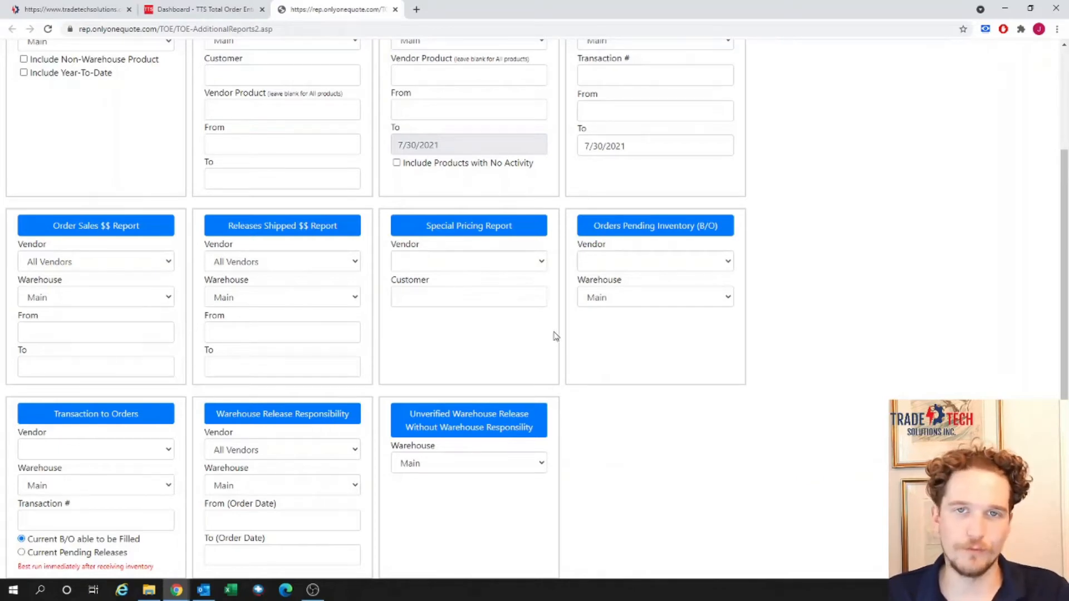
scroll(555, 336, up, 3)
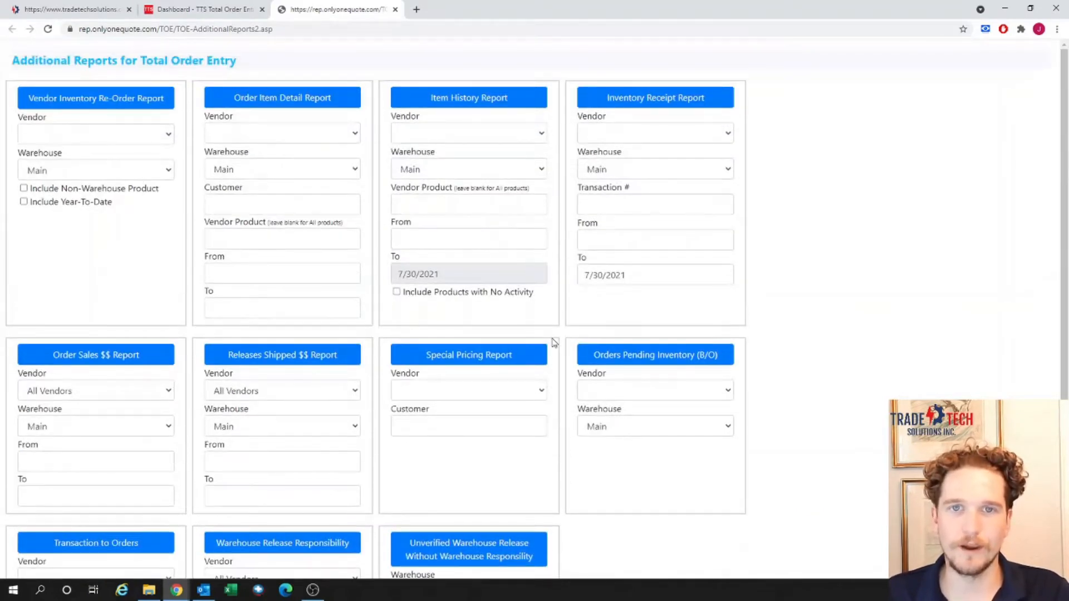
click(123, 136)
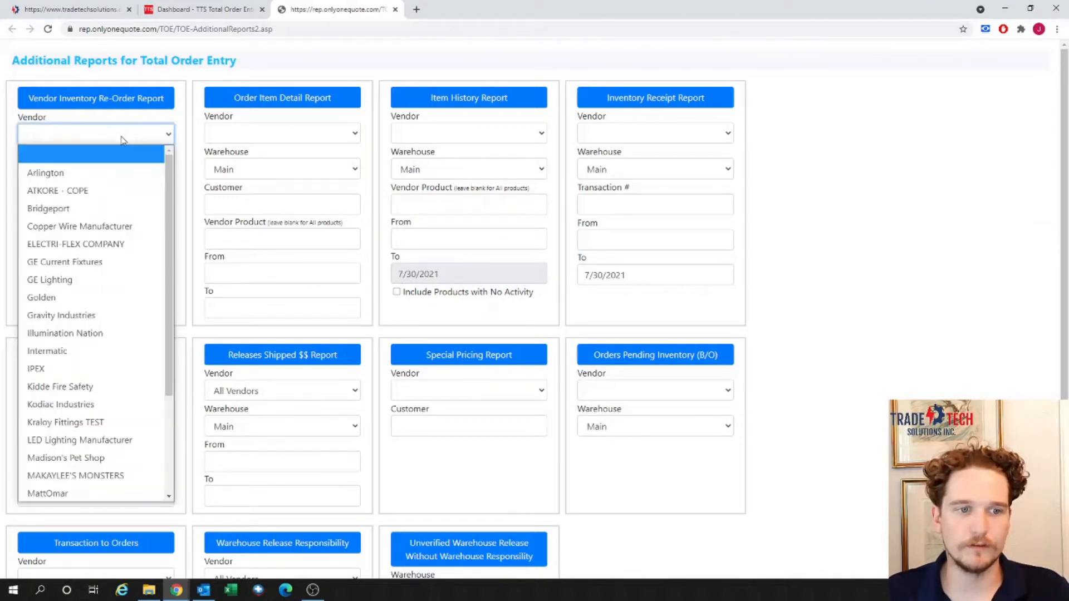
click(89, 315)
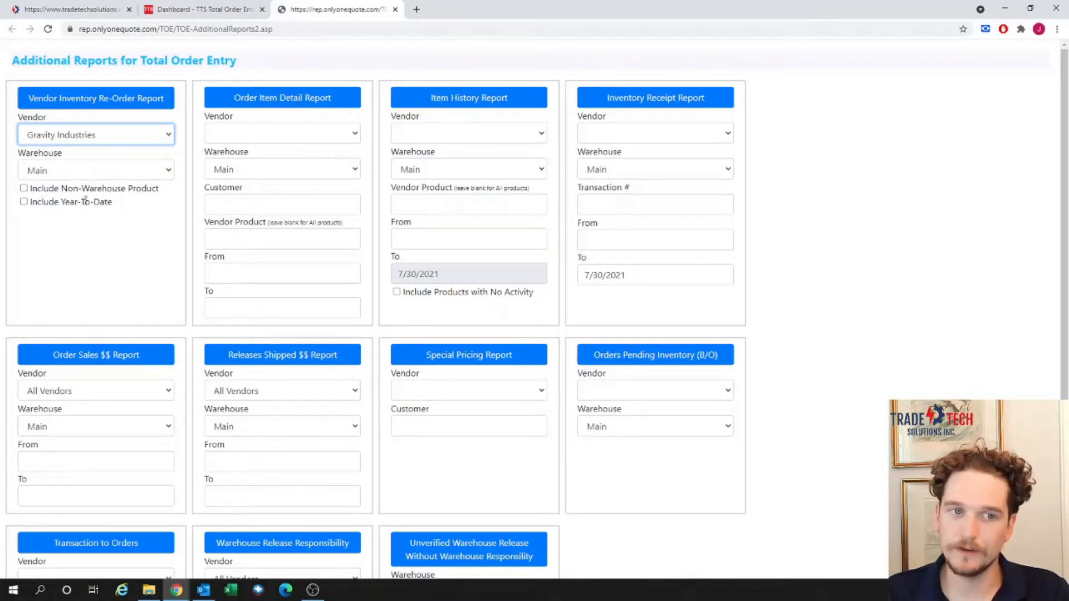
click(24, 202)
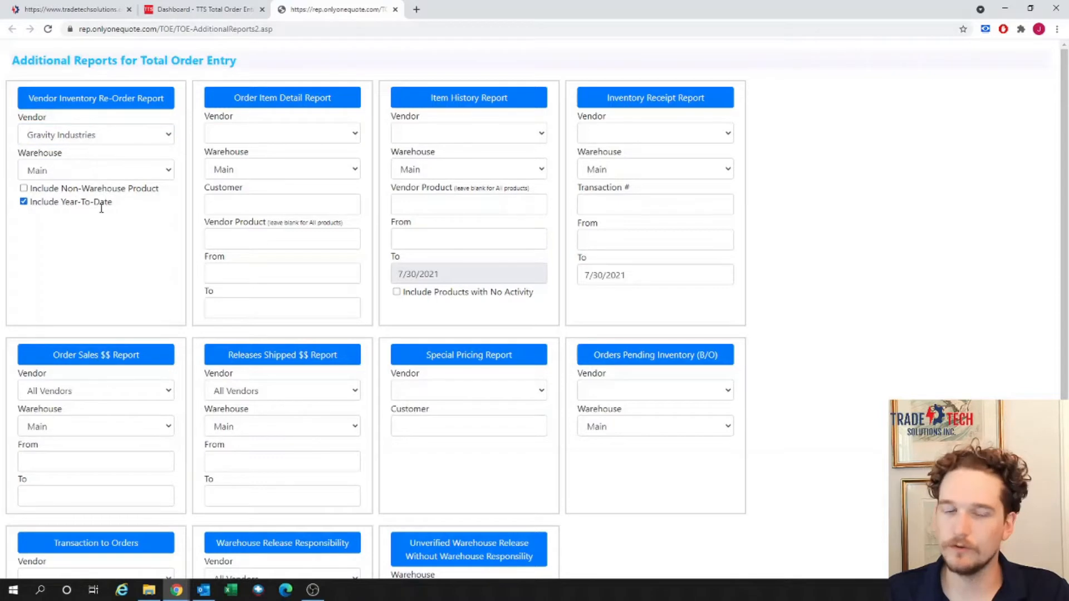
click(130, 103)
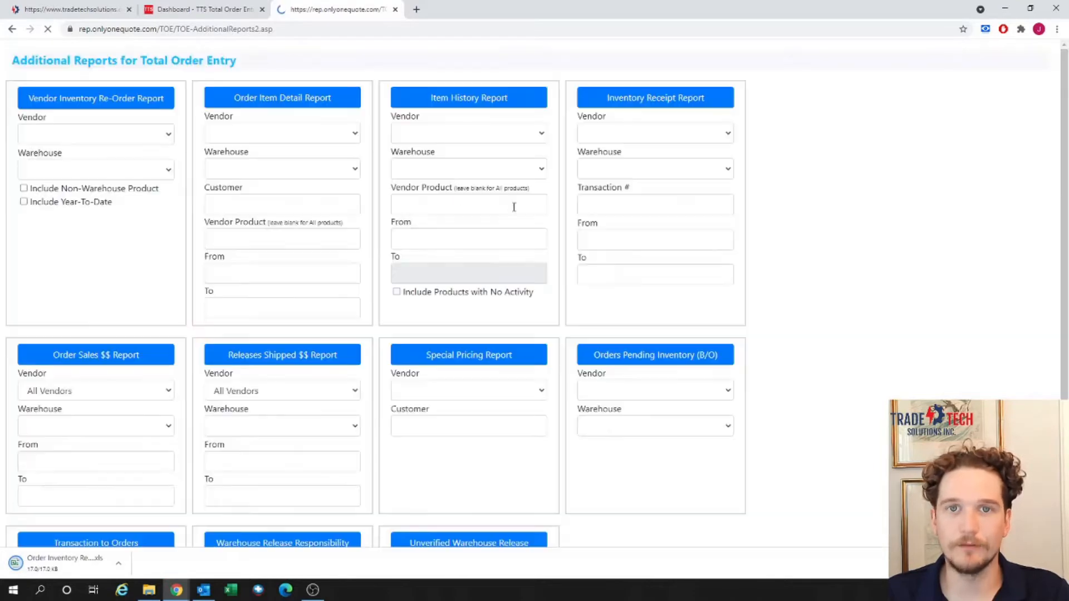
click(65, 564)
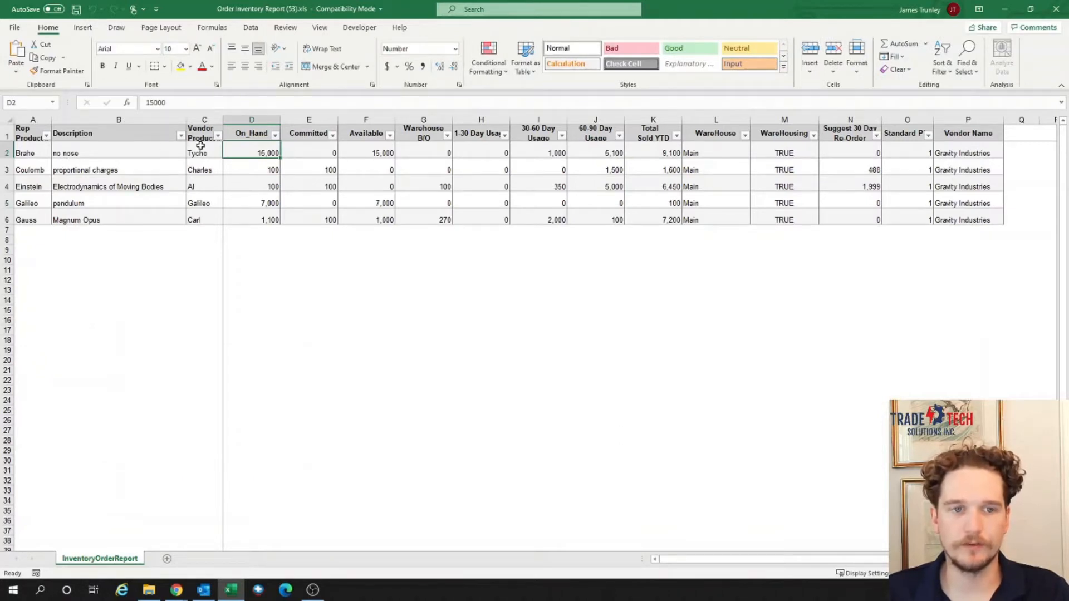
Examine the report's vendor product, stock, warehouse back-order, usage, year-to-date sales and warehousing columns.
drag(200, 147, 199, 218)
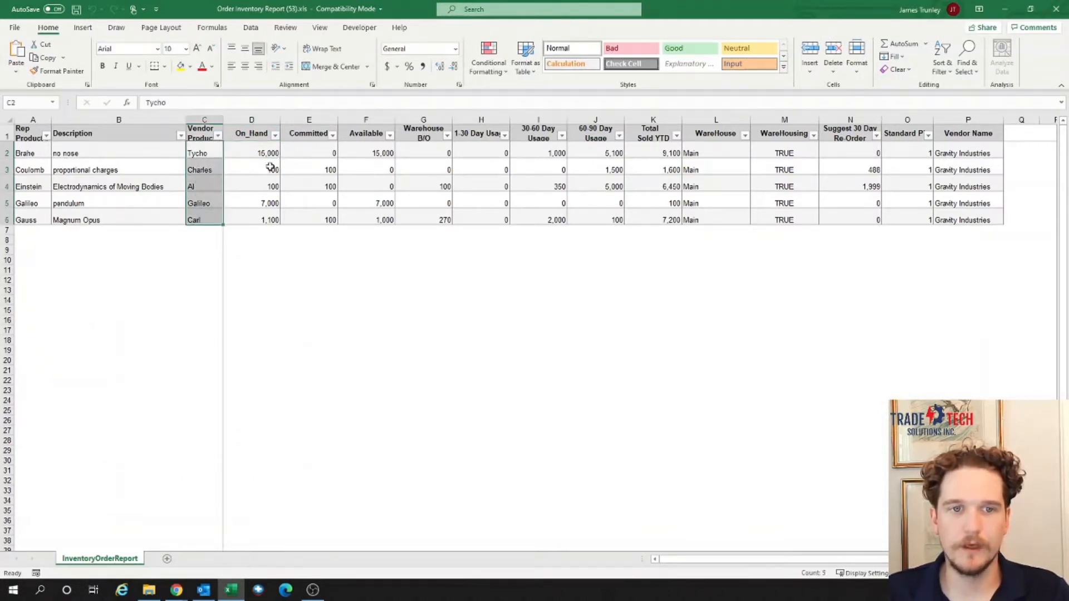
drag(258, 148, 363, 220)
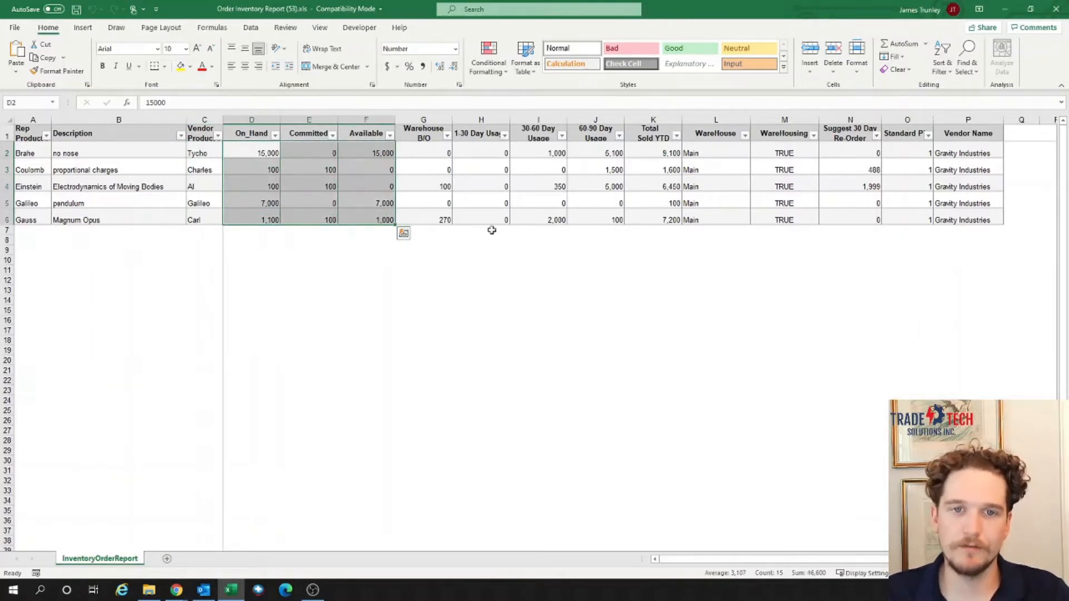
click(485, 262)
drag(433, 149, 437, 217)
click(546, 273)
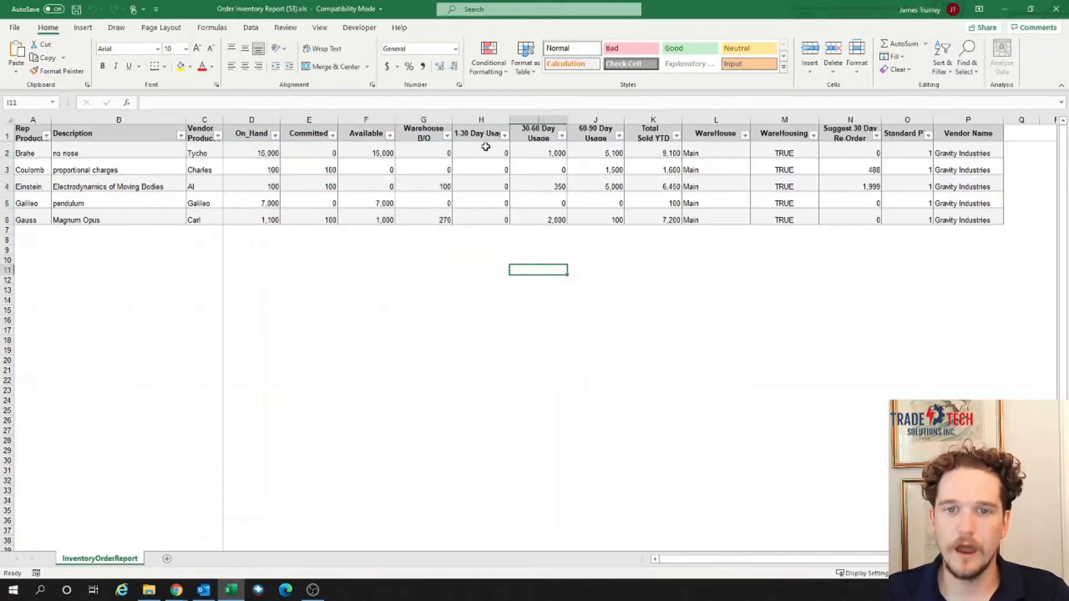
drag(485, 146, 598, 220)
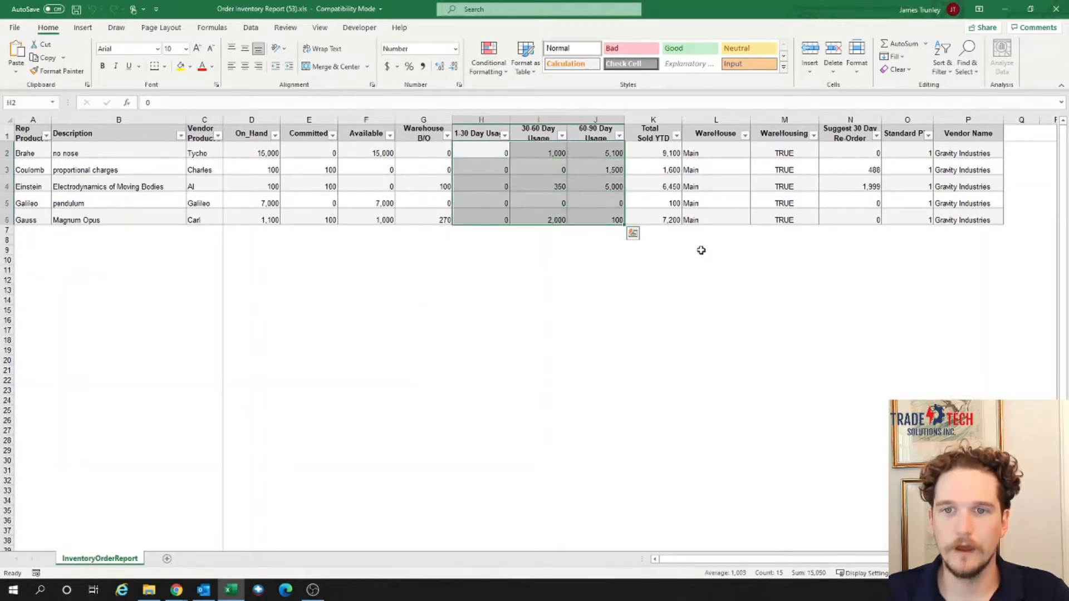
click(699, 249)
click(657, 153)
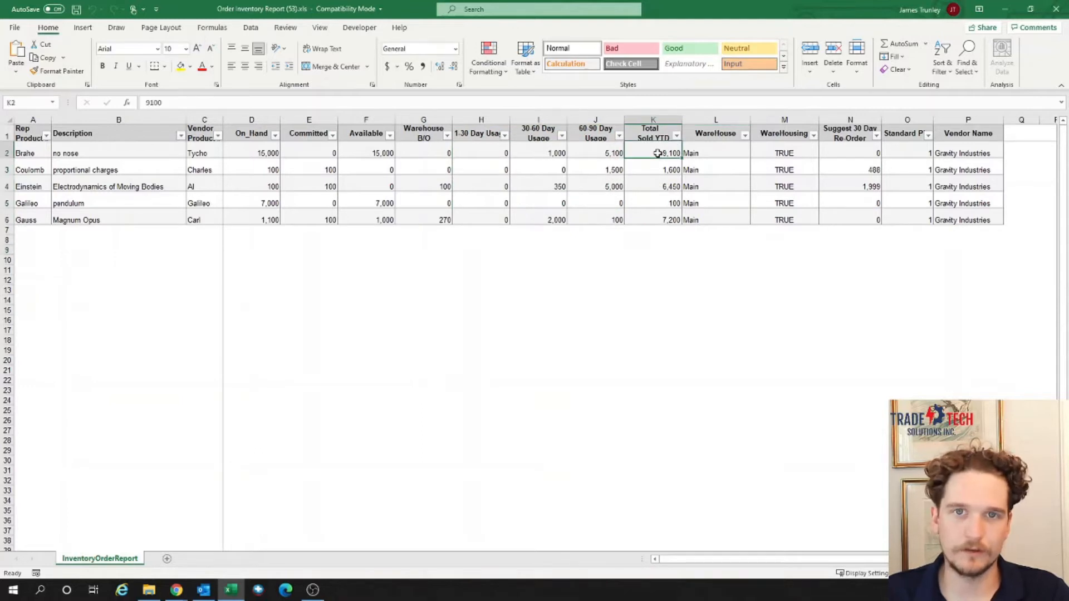
drag(658, 154, 657, 210)
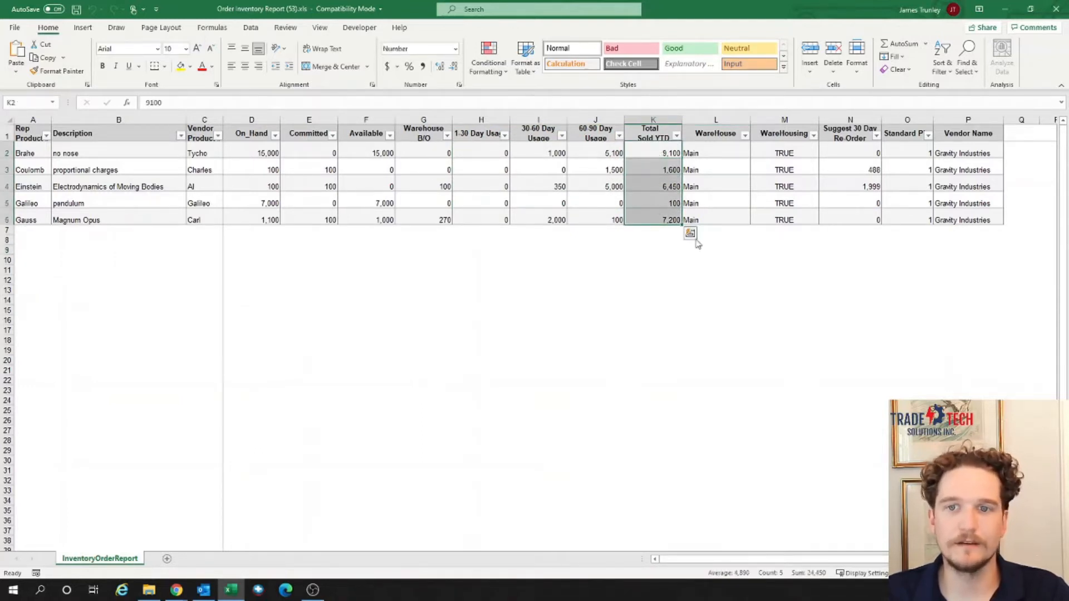
click(857, 307)
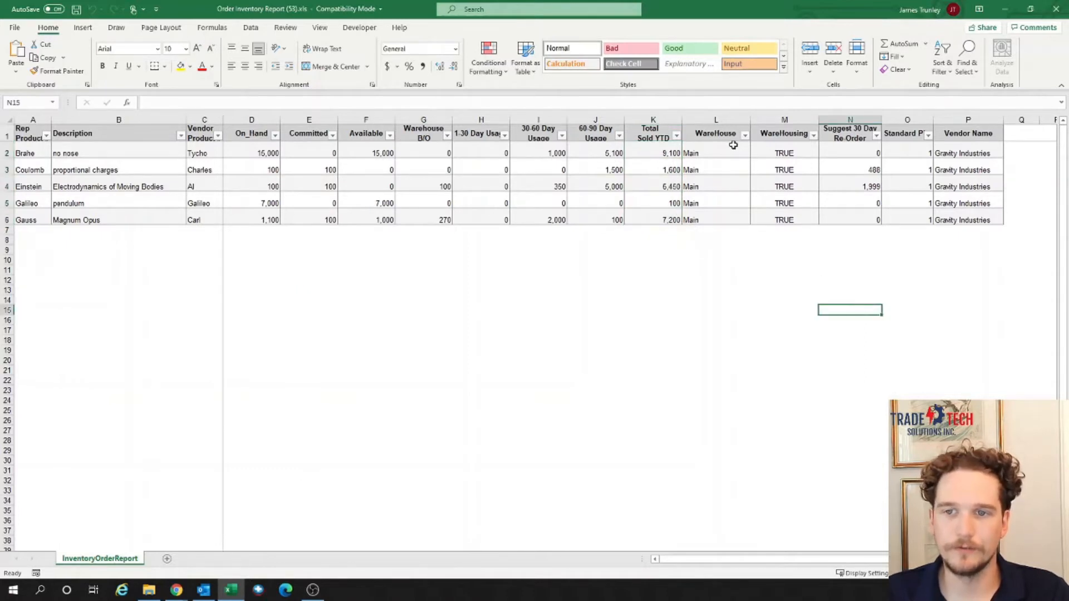
click(782, 152)
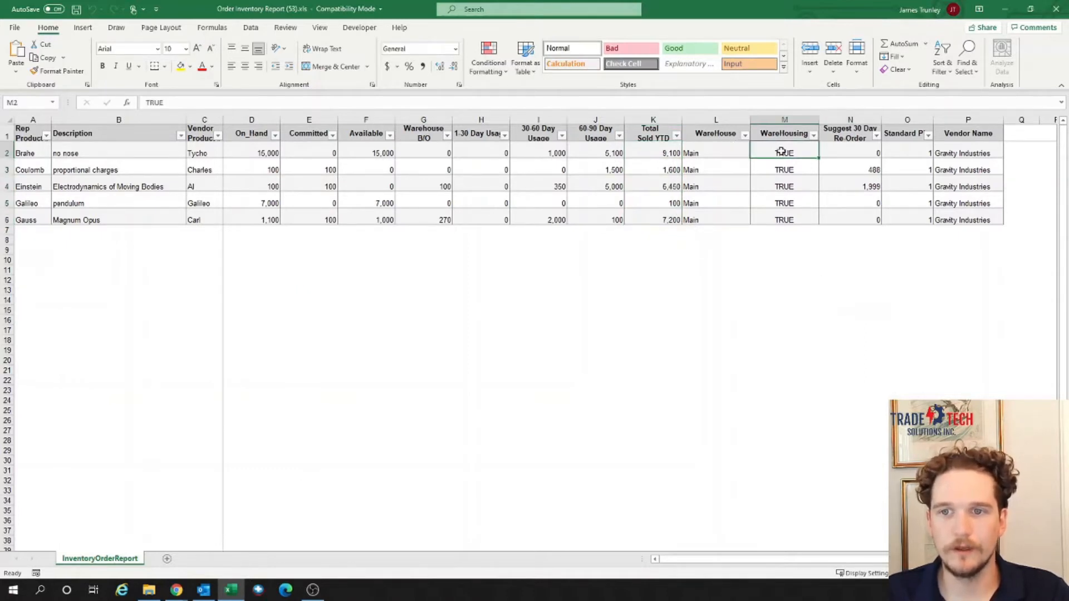
Compare the suggested 30-day re-order quantities of the first three products with their stock and usage figures.
click(851, 152)
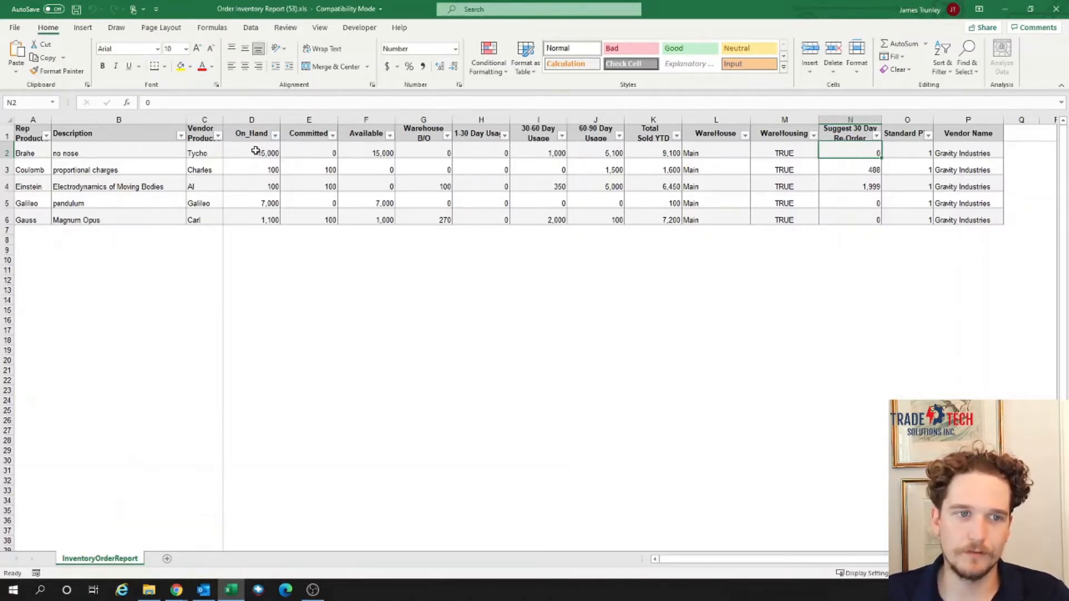
click(378, 149)
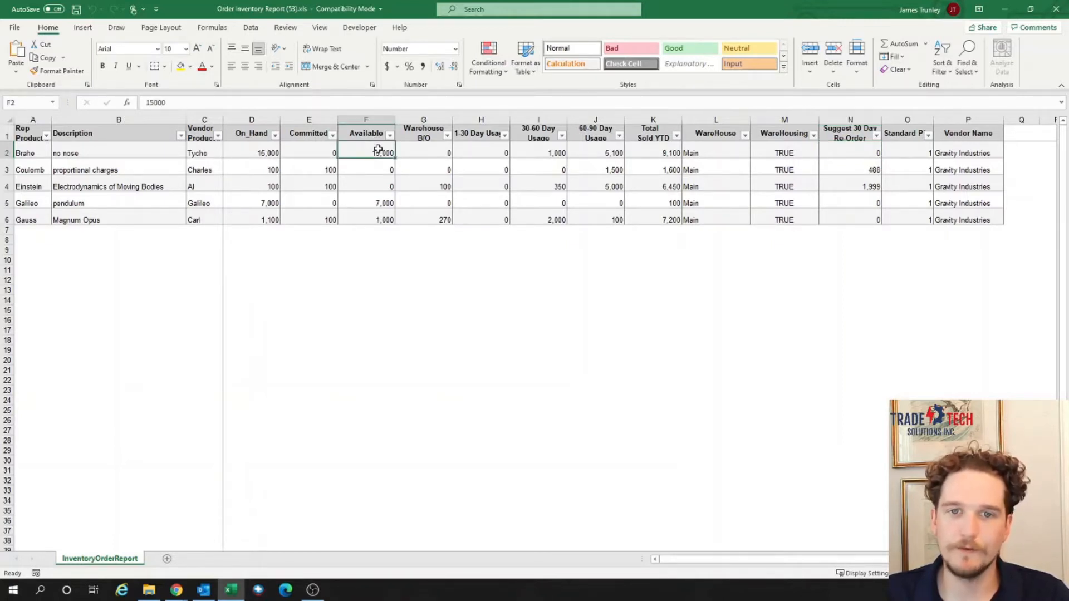
click(267, 152)
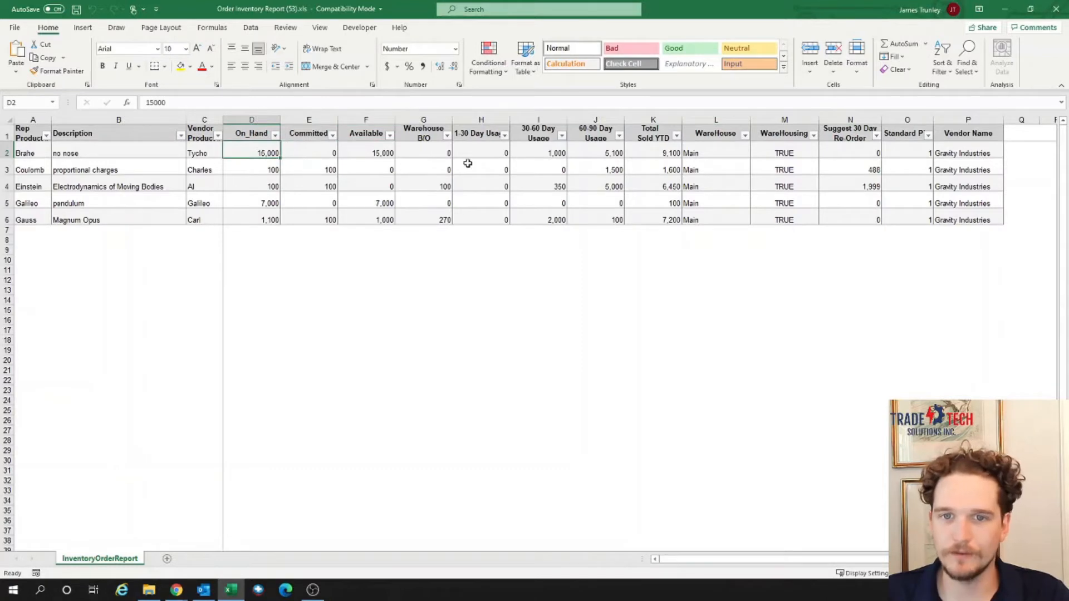
drag(490, 155, 613, 154)
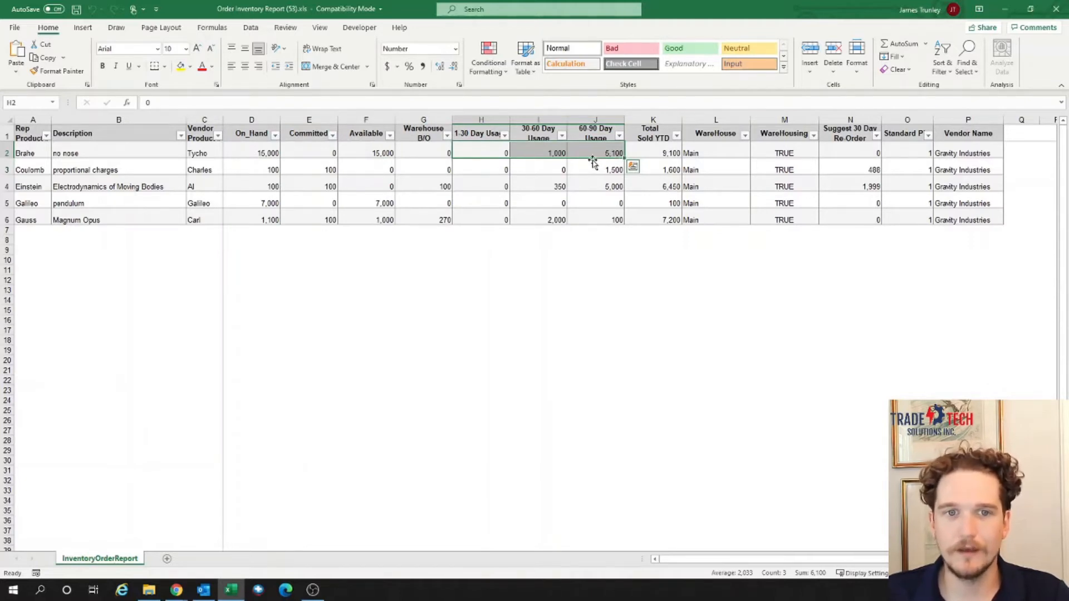
click(857, 149)
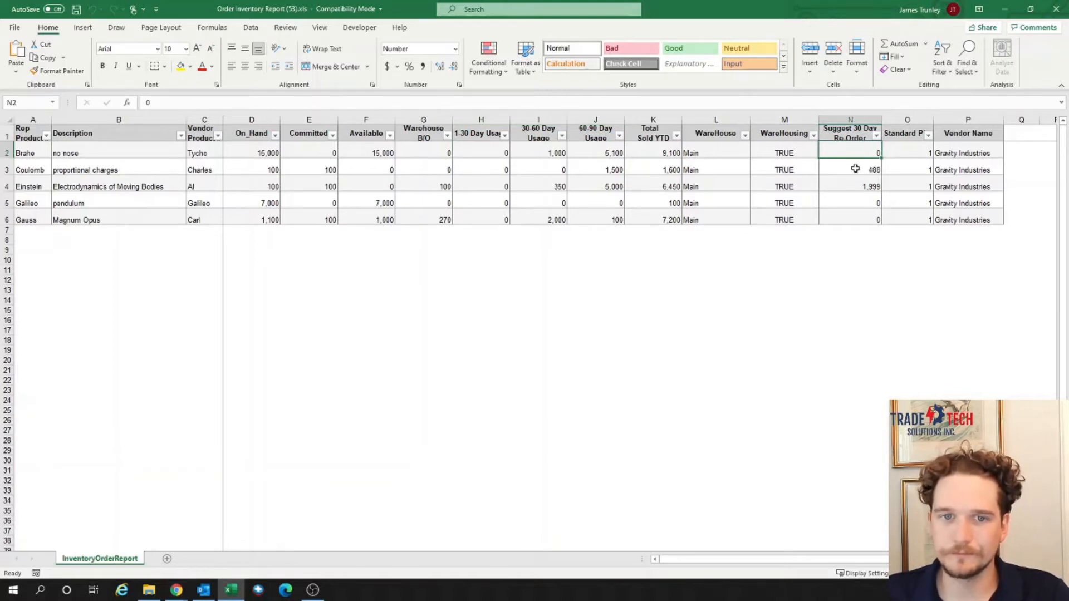
click(856, 171)
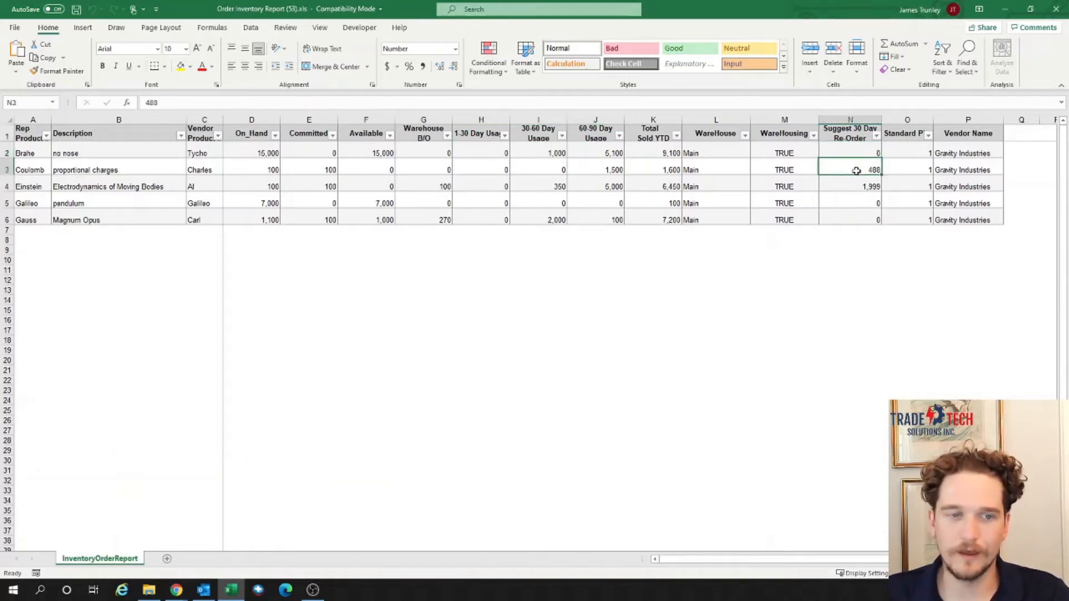
click(254, 169)
click(310, 170)
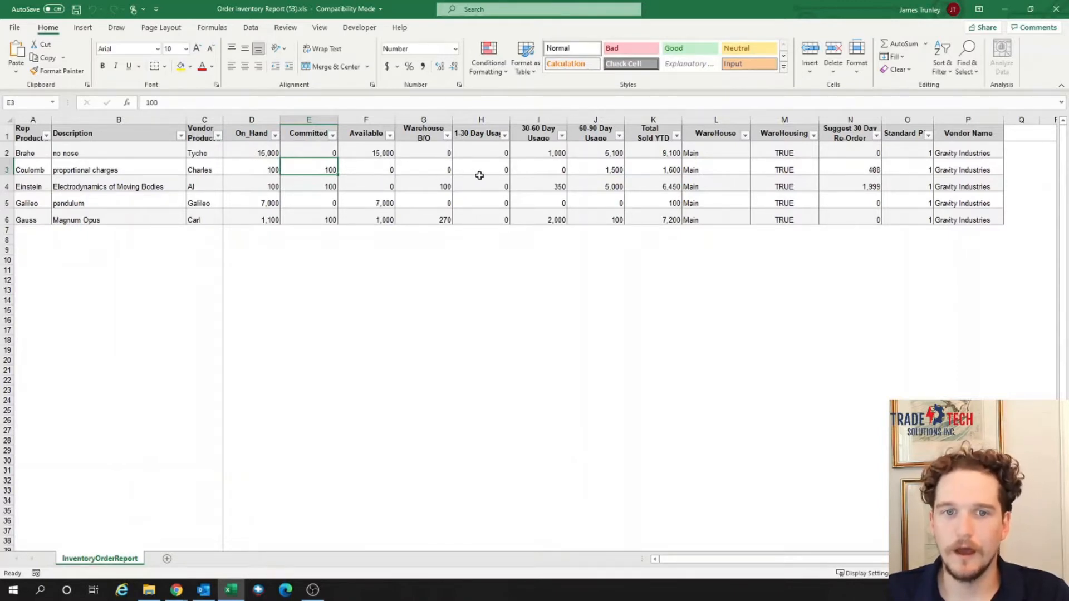
drag(485, 170, 601, 162)
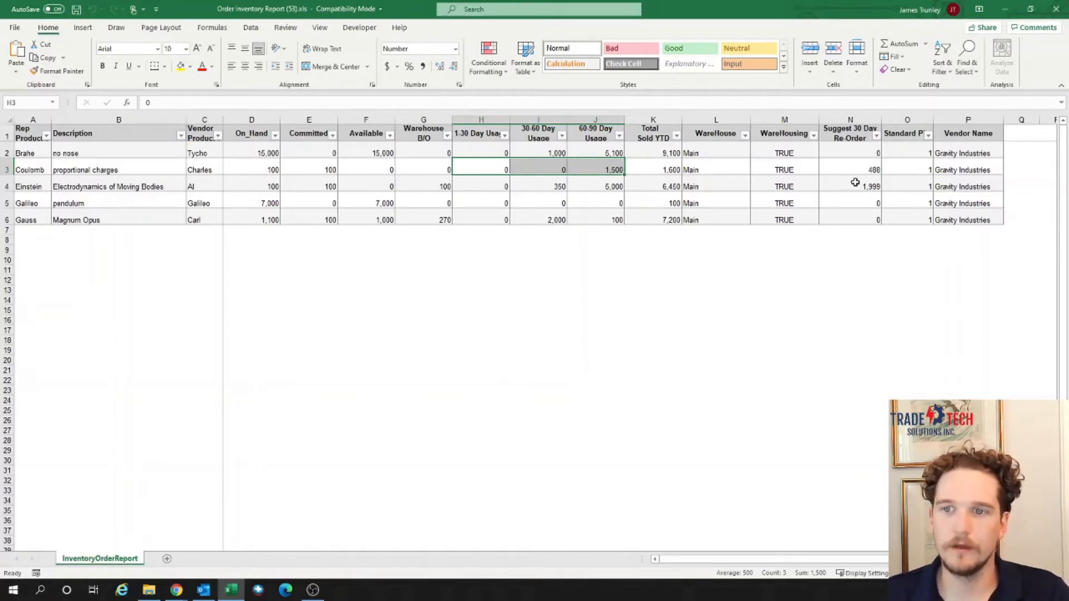
click(847, 186)
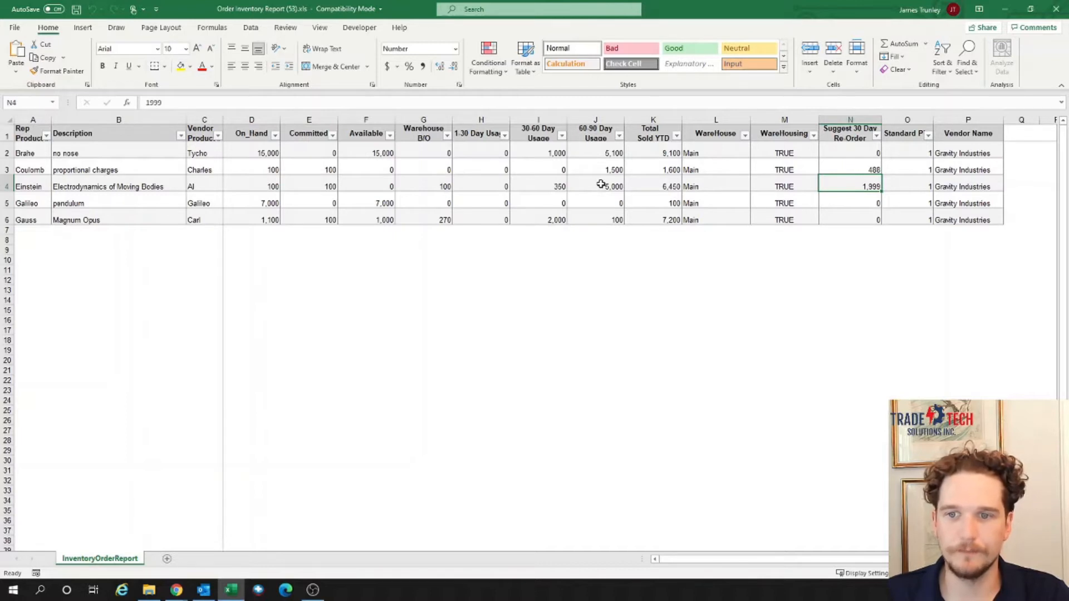
Filter the Suggest 30 Day Re-Order column to exclude products with a value of 0.
click(333, 135)
click(333, 137)
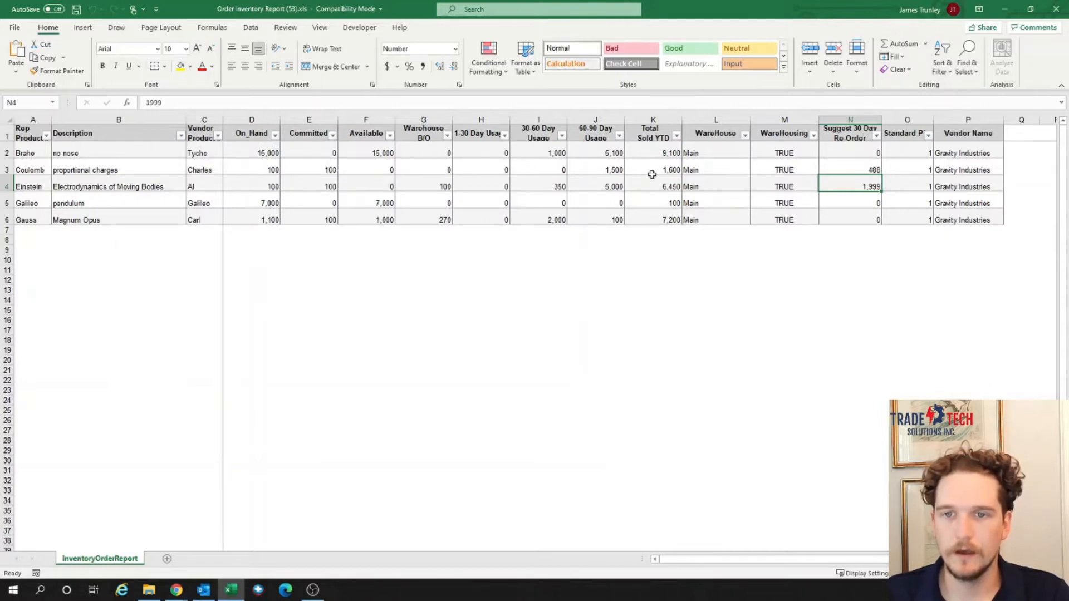
click(877, 136)
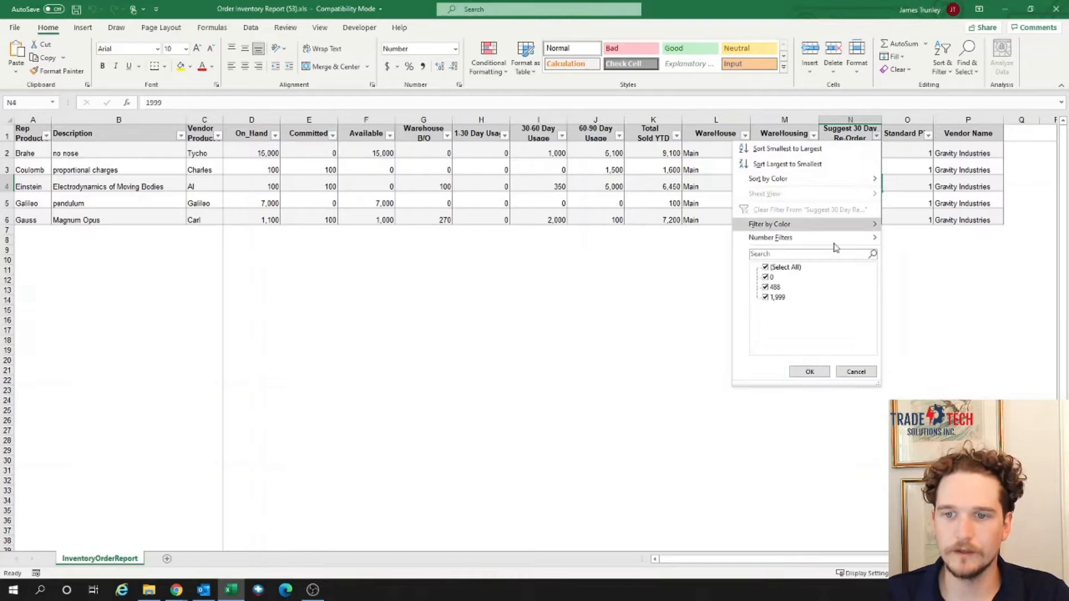
click(765, 277)
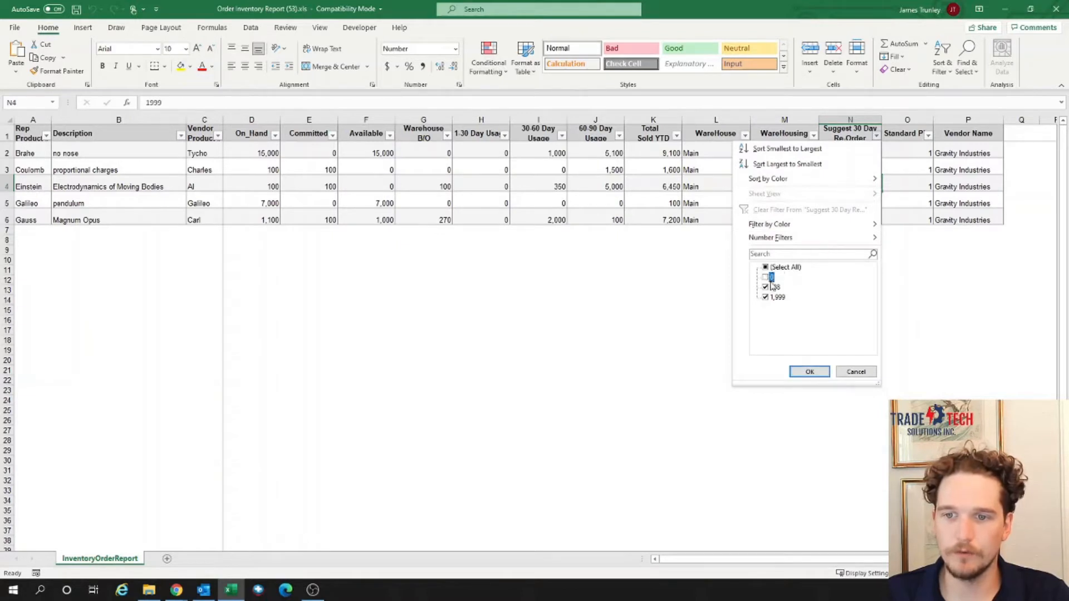
click(810, 372)
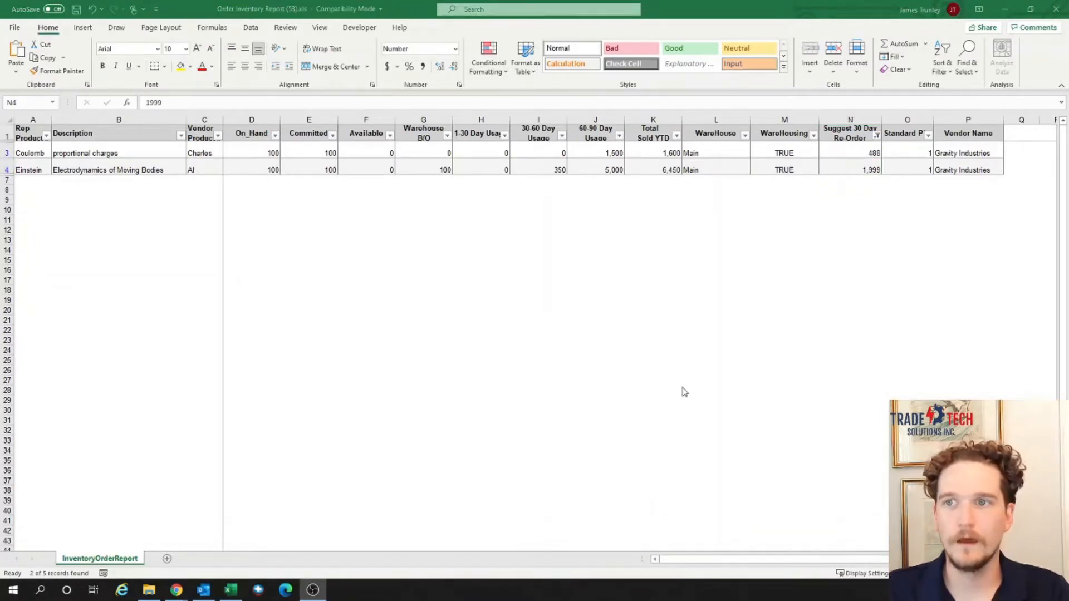
Return to the browser's additional reports page and select Gravity Industries for the Order Item Detail Report, leaving customer and vendor product blank.
click(1002, 10)
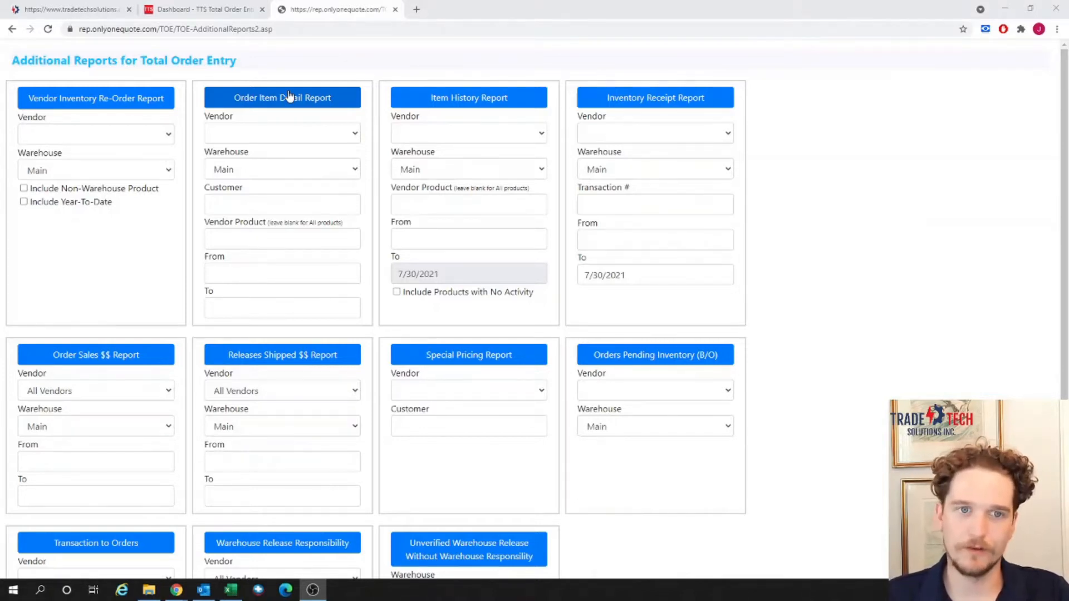
click(335, 134)
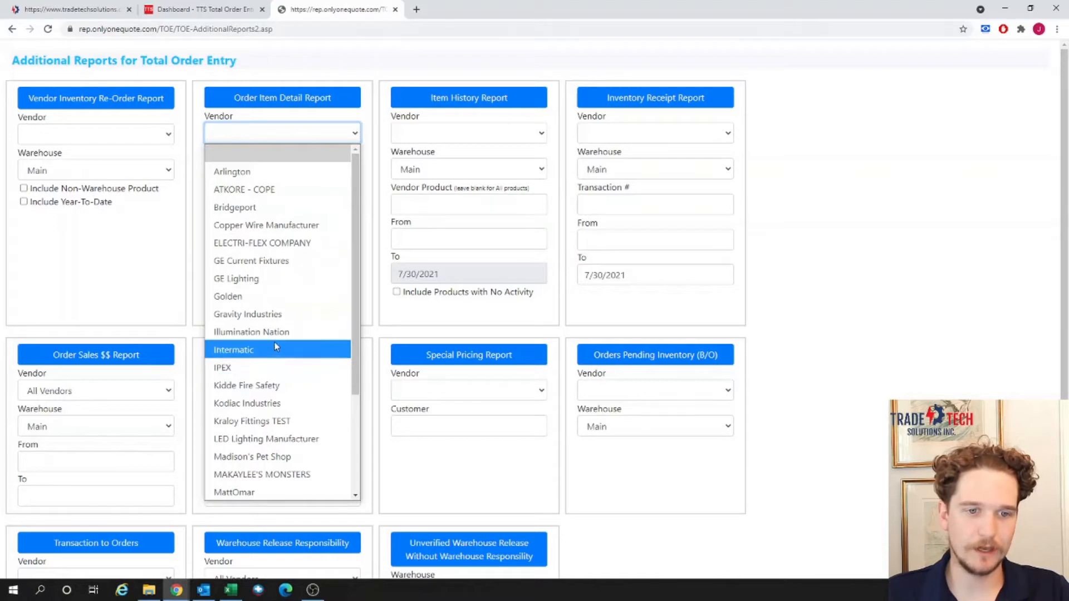
click(275, 314)
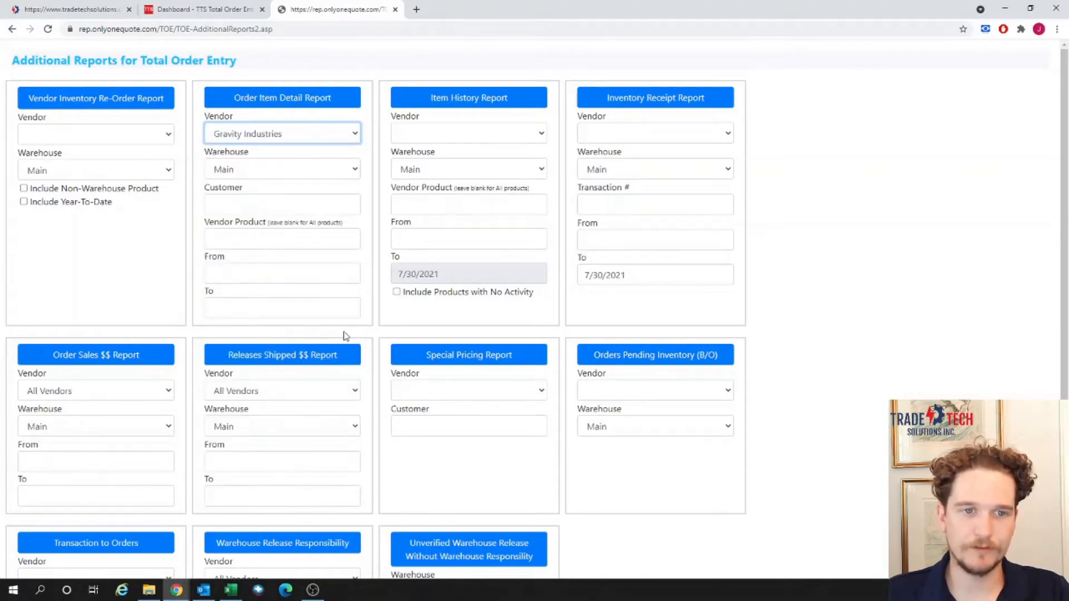
click(261, 209)
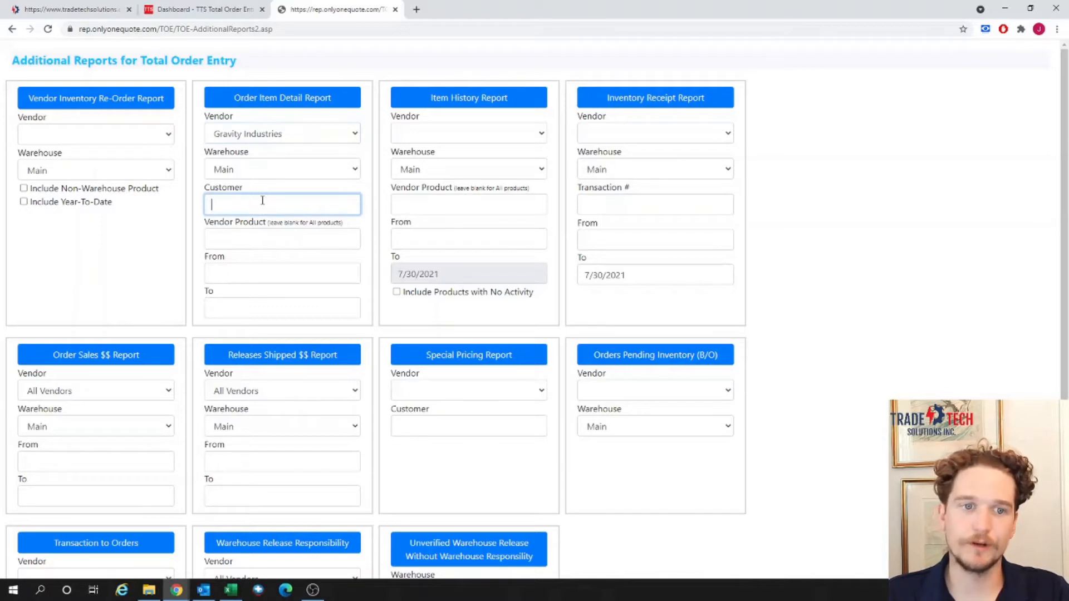
click(261, 234)
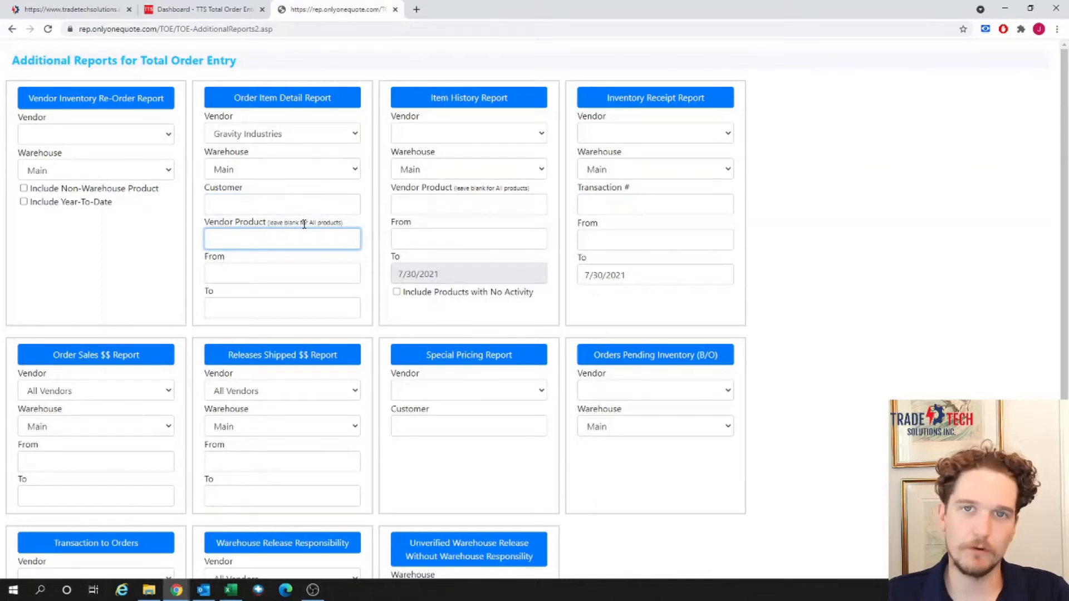
Set the Order Item Detail Report's date range from 06/01/2021 to 07/30/2021, generate it, and open the file in Excel.
click(245, 273)
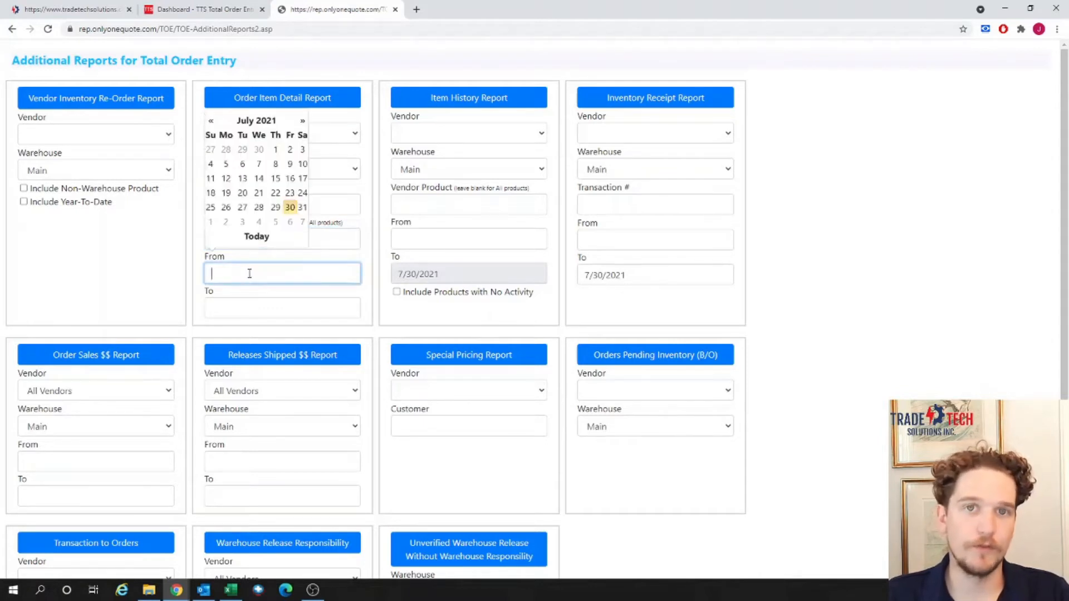
click(211, 120)
click(242, 149)
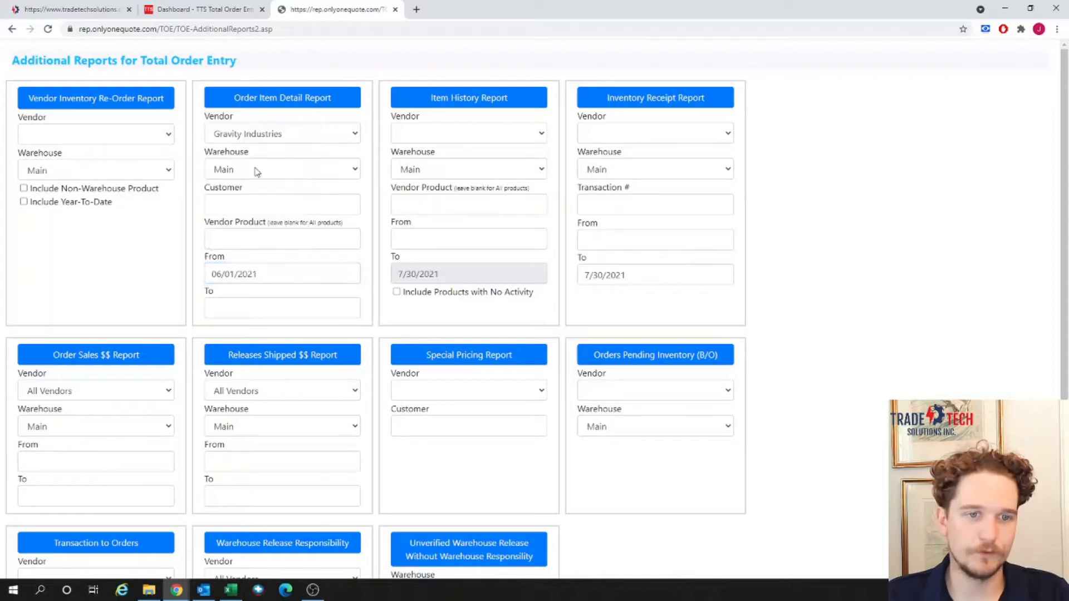
click(279, 317)
click(287, 240)
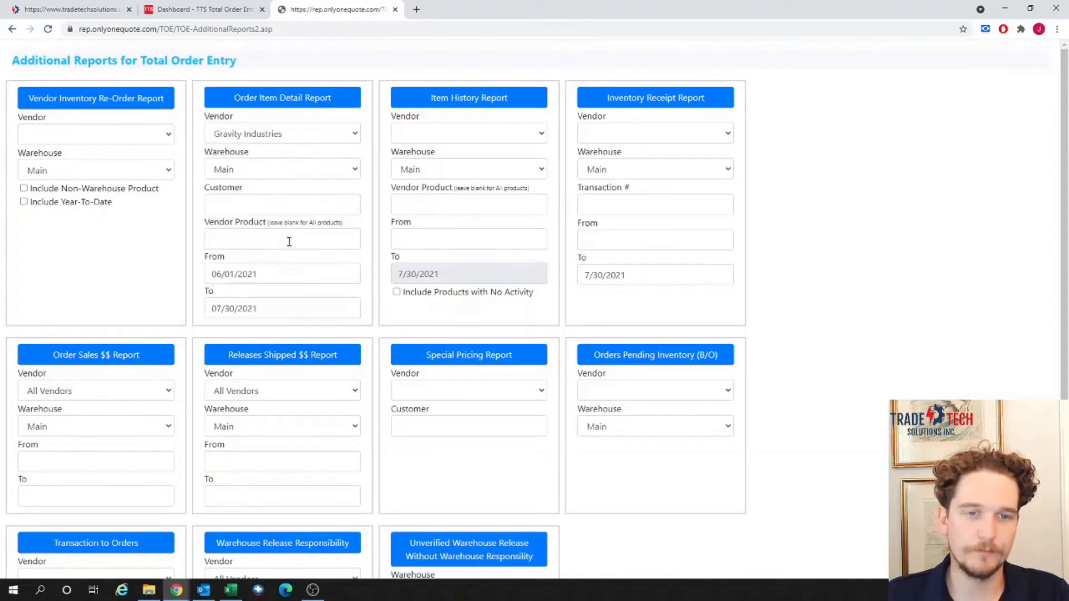
click(288, 98)
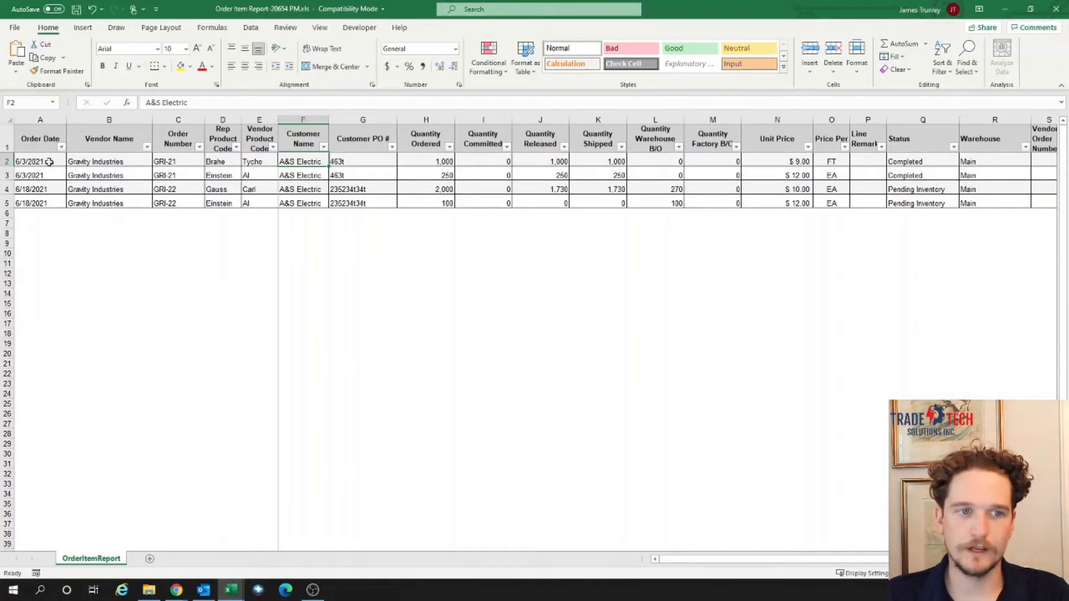
Examine the order item report's order date, vendor, order number, rep and vendor product code, customer name and customer PO columns.
drag(43, 161, 45, 200)
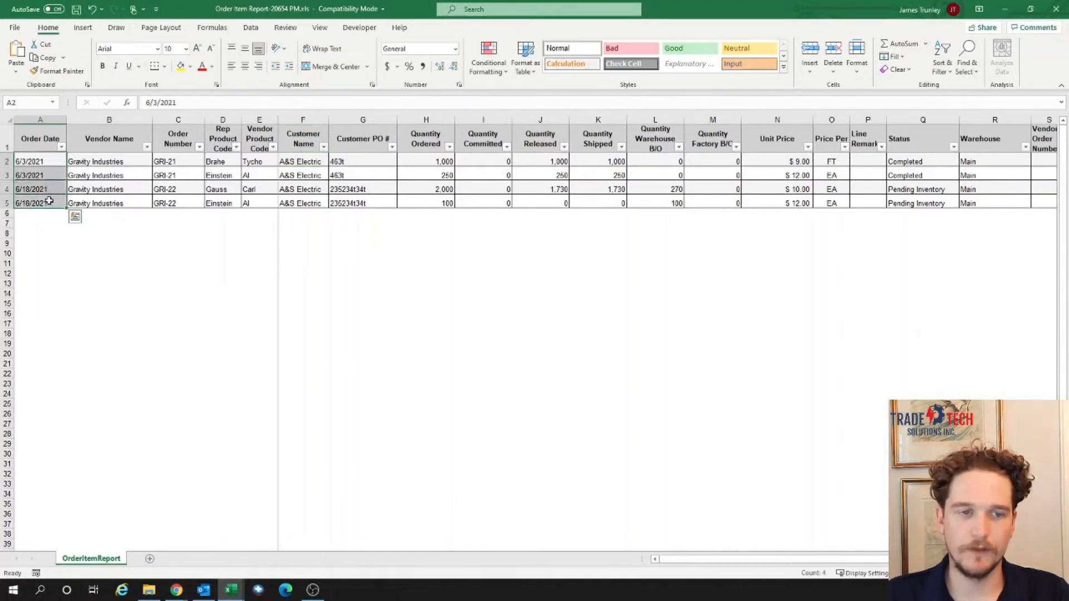
click(104, 159)
drag(104, 159, 111, 200)
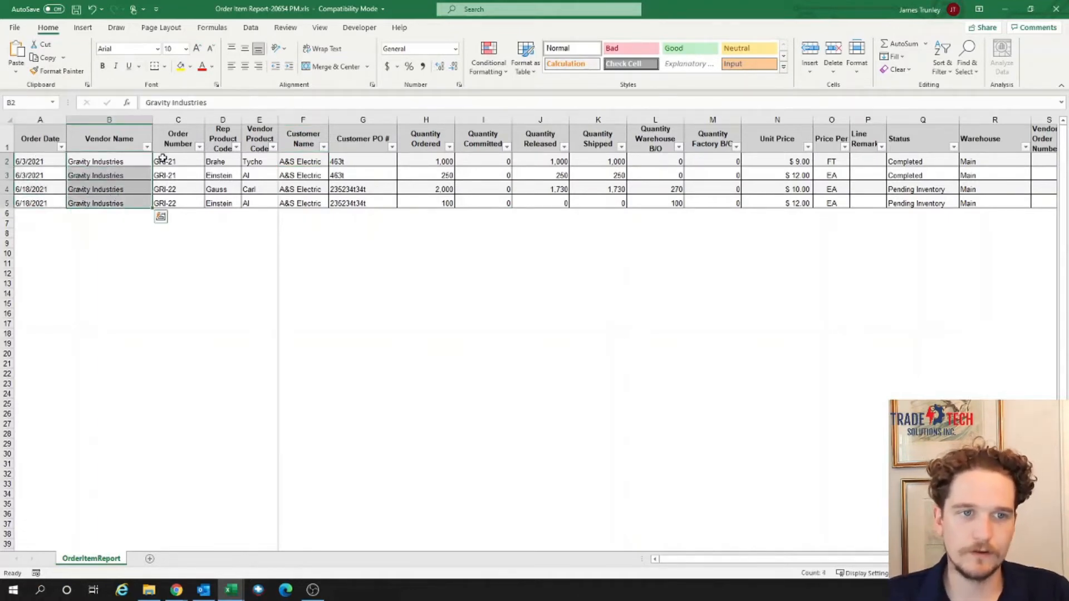
click(170, 160)
drag(170, 160, 172, 197)
drag(223, 161, 225, 195)
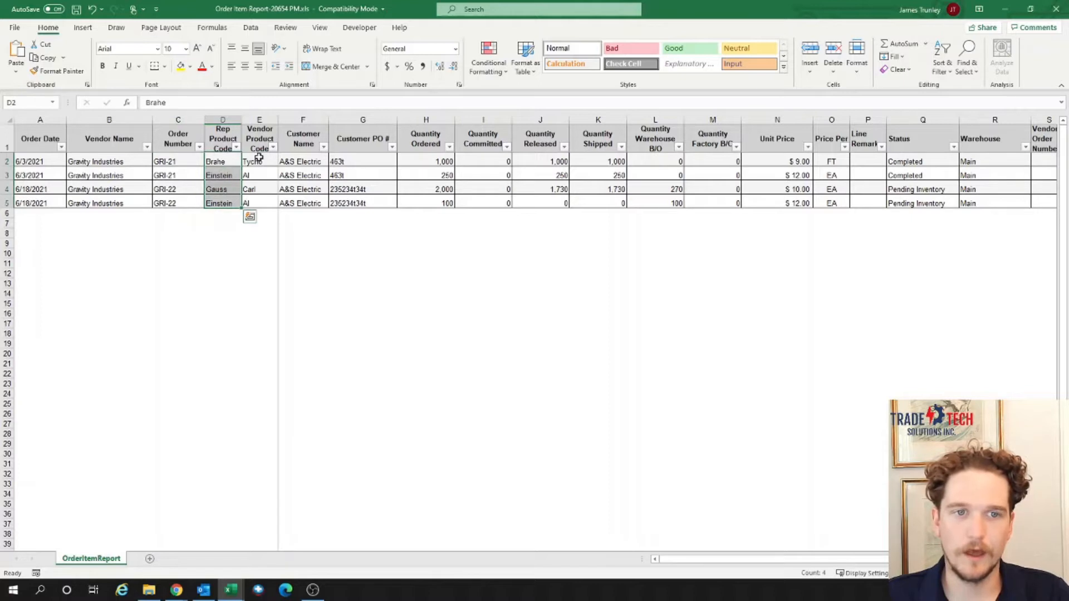
drag(257, 162, 252, 203)
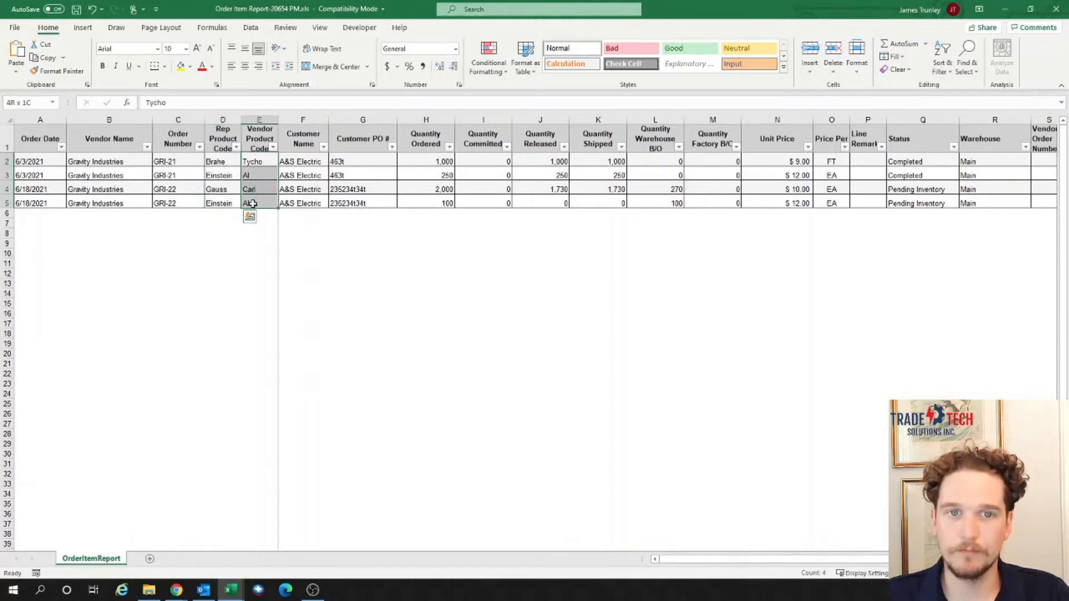
click(299, 176)
click(366, 174)
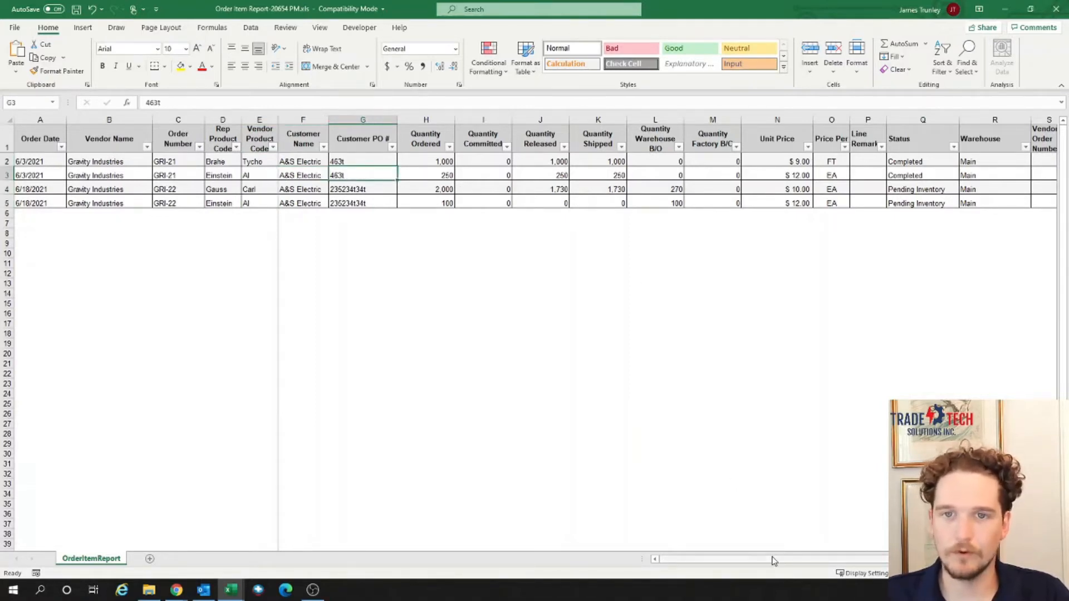
Review the remaining columns of the order item report, focusing on committed, shipped, warehouse back-order and factory back-order quantities.
drag(772, 561, 820, 550)
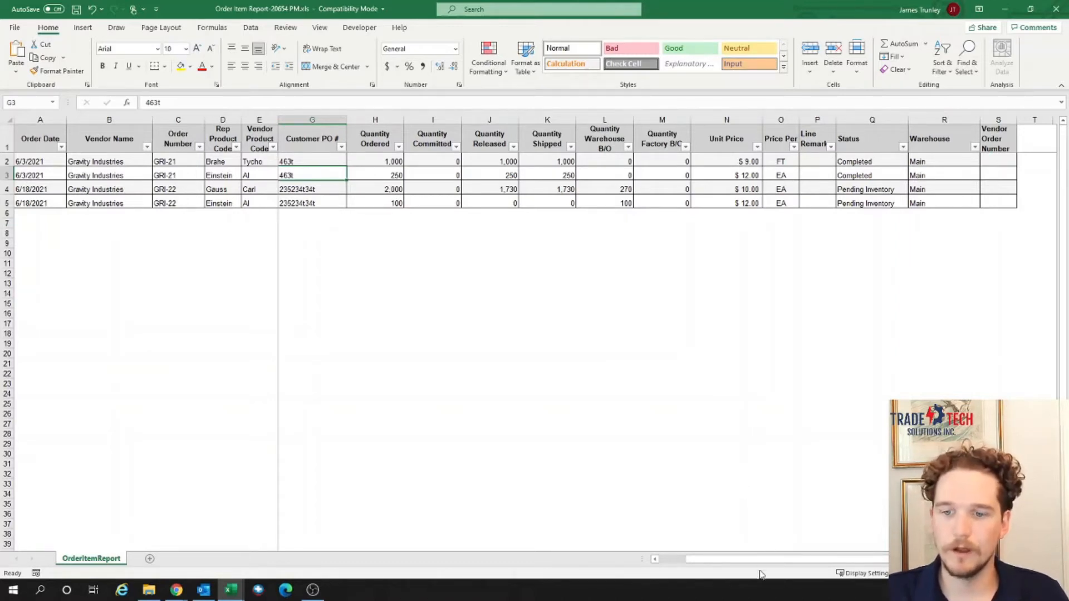
drag(769, 557, 736, 572)
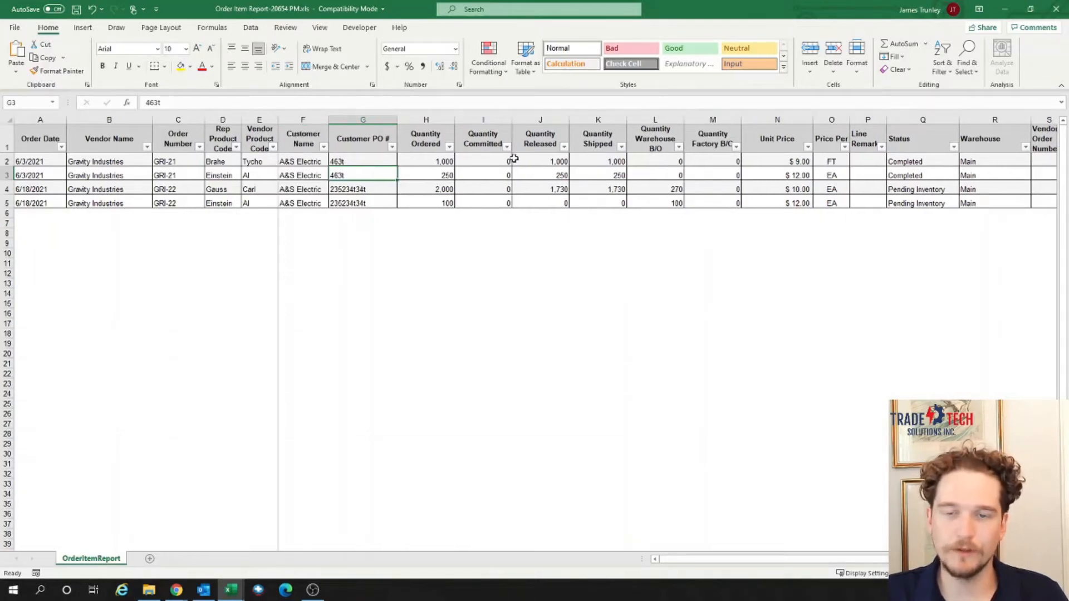
click(504, 162)
click(598, 159)
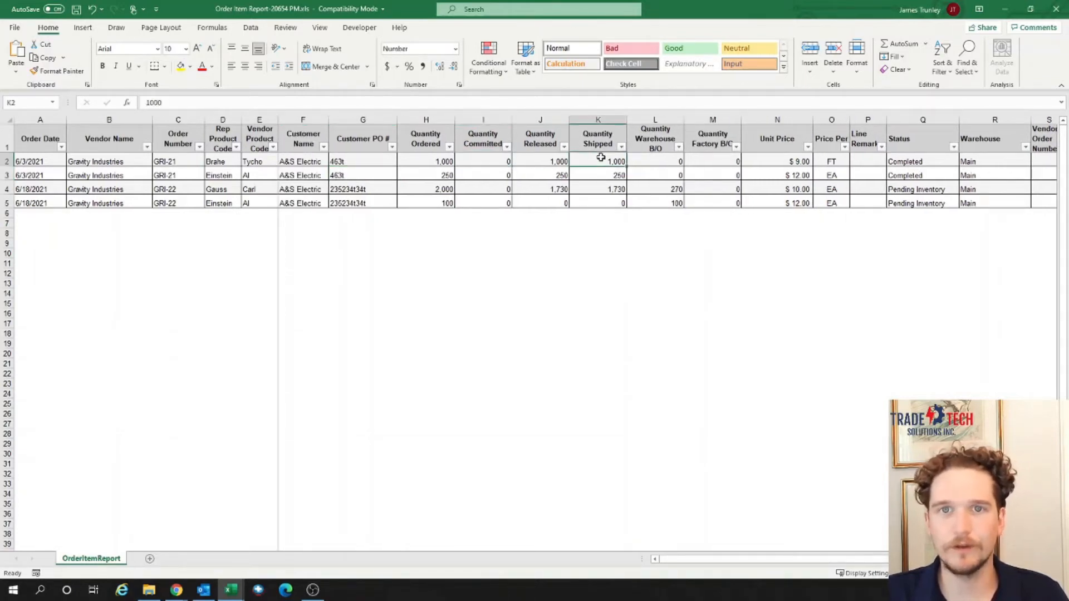
click(665, 162)
click(703, 172)
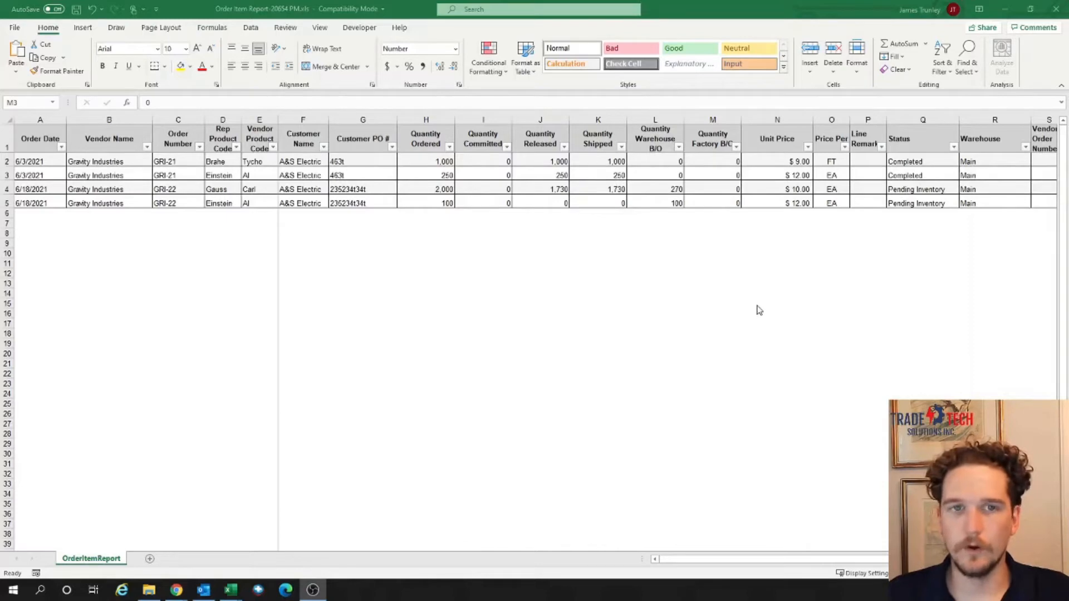
Close the order item and inventory report workbooks, discarding the changes to the inventory report.
click(1056, 9)
click(1057, 10)
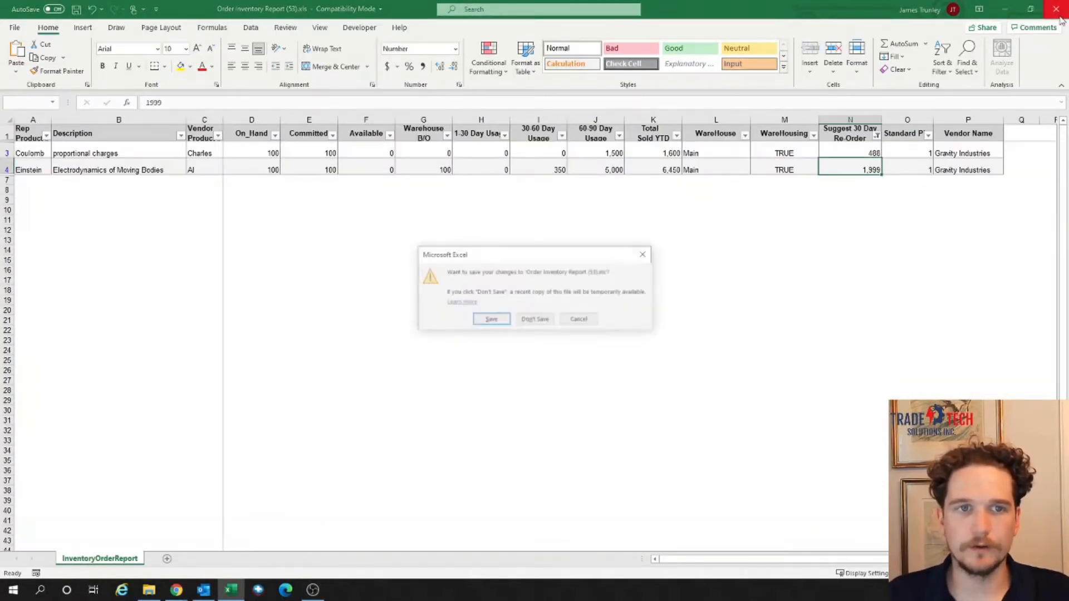
click(536, 320)
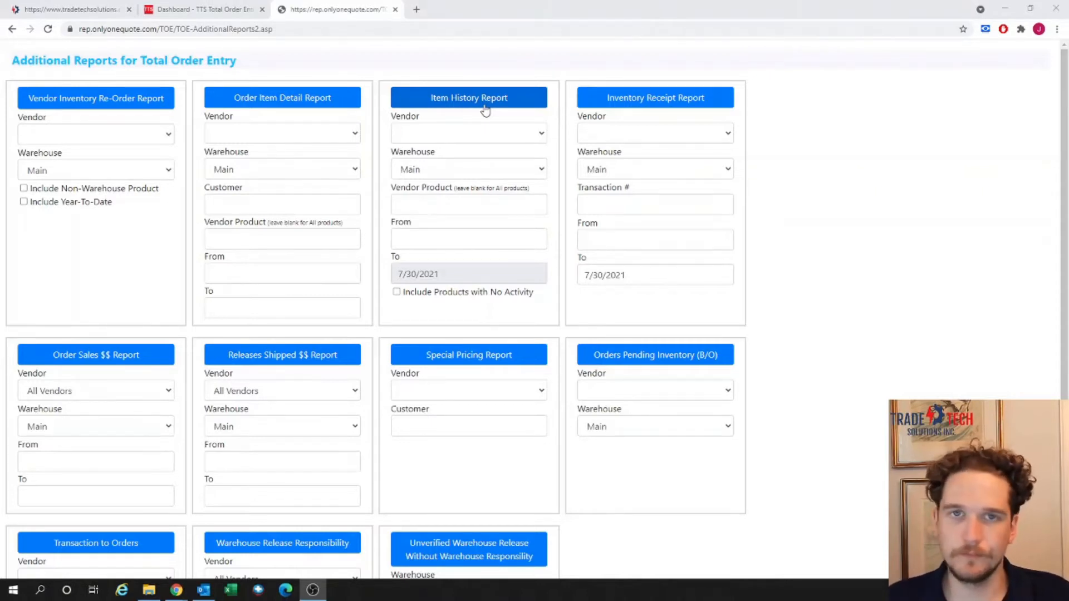
Select Gravity Industries as the vendor for the Item History Report and check its preset end date.
click(483, 132)
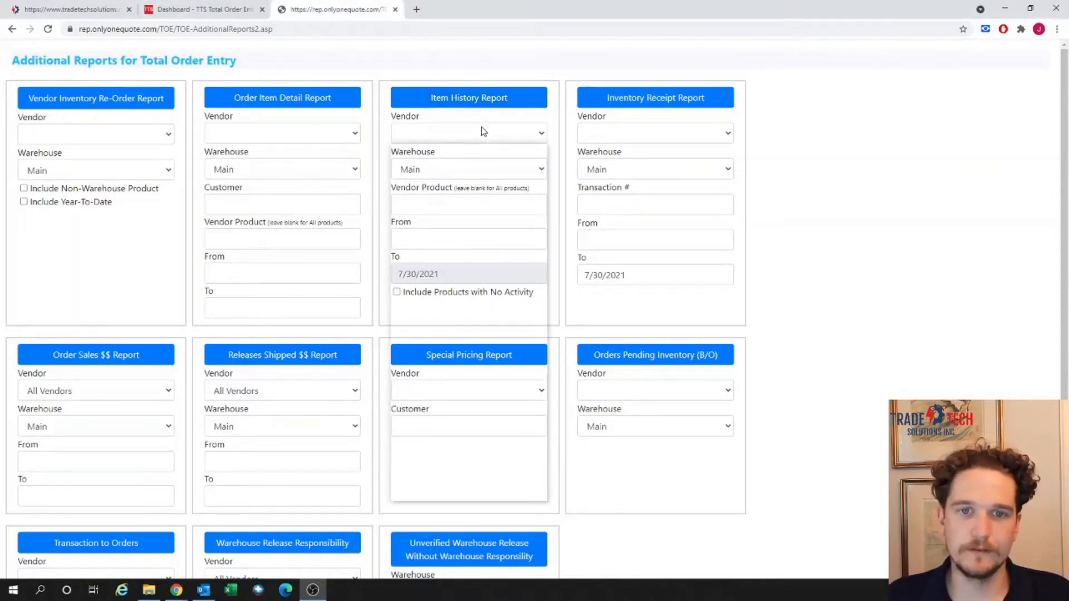
click(466, 314)
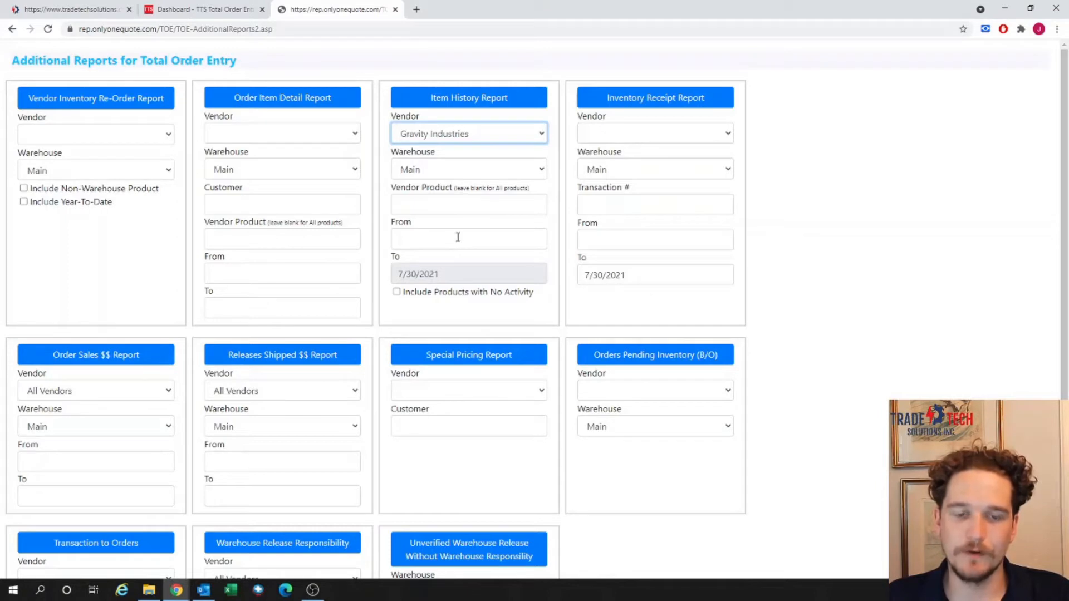
click(445, 273)
double_click(445, 272)
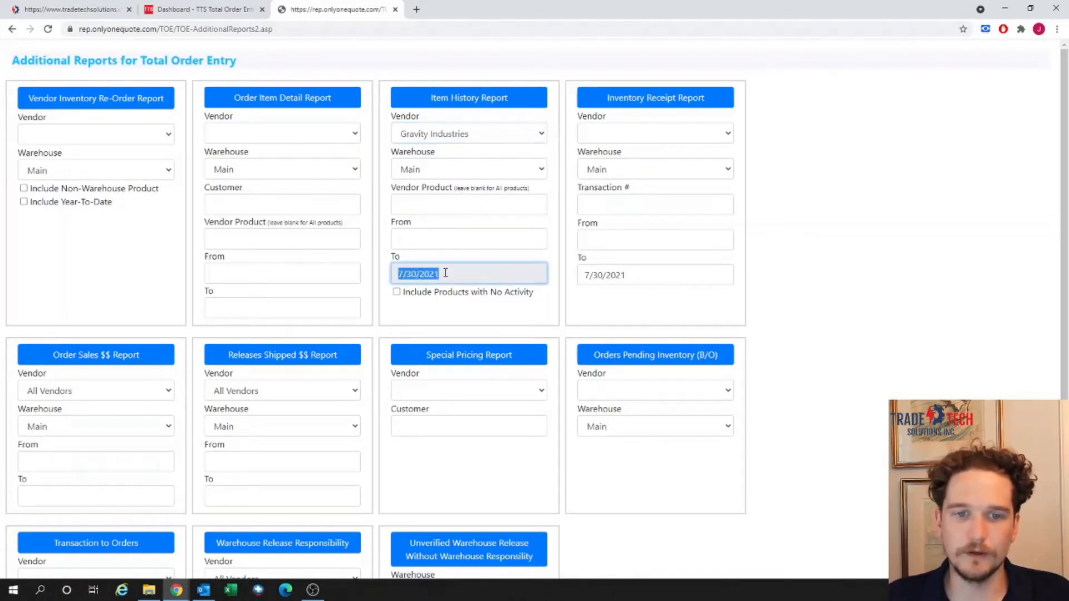
click(457, 279)
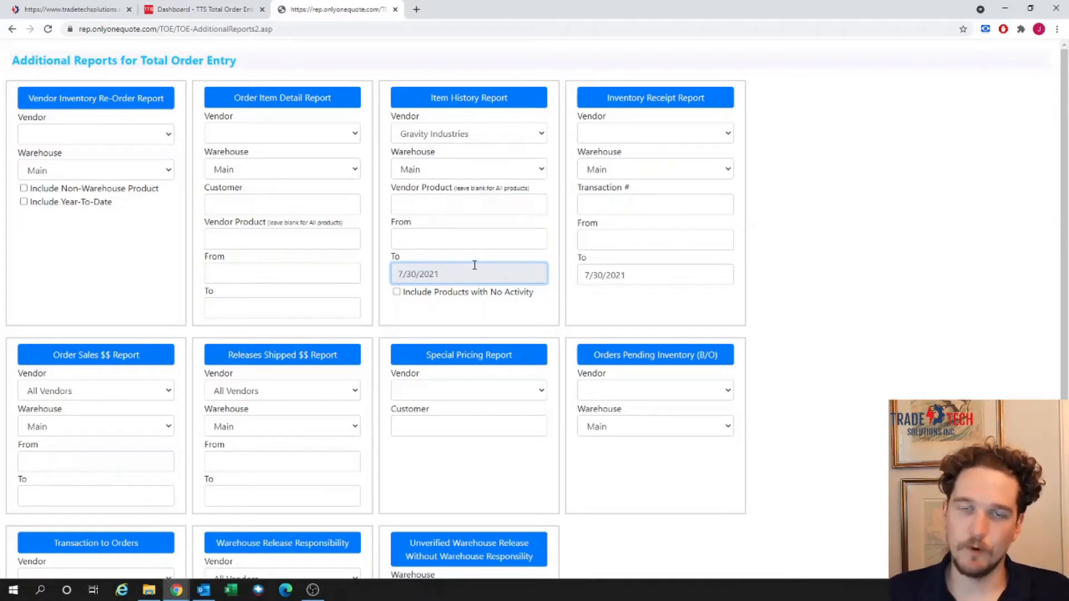
Generate the Item History Report from 05/01/2021 with products with no activity included, and open the downloaded file in Excel.
click(500, 241)
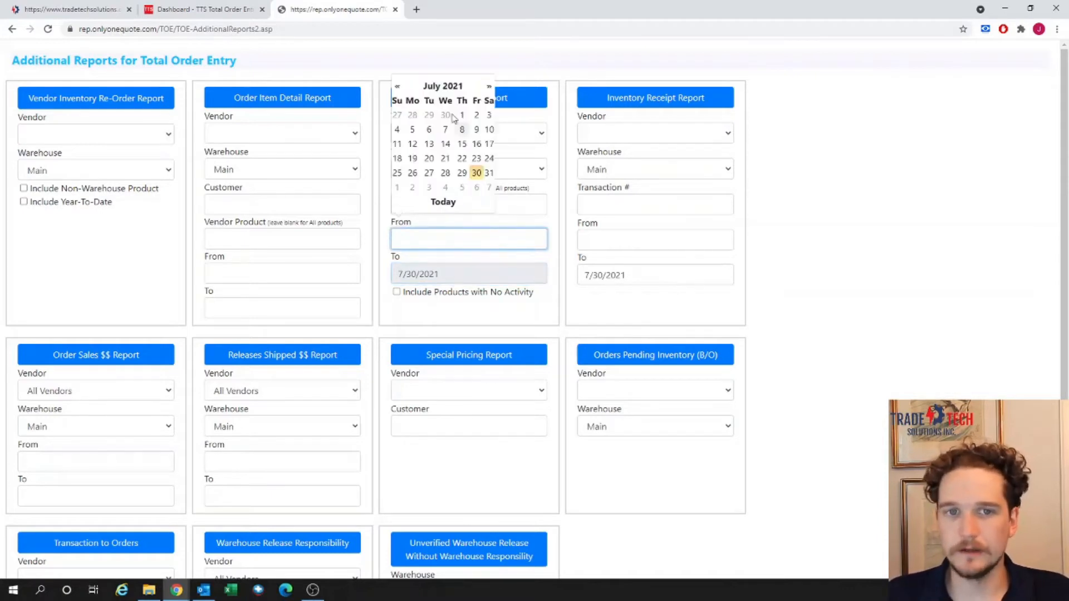
click(399, 87)
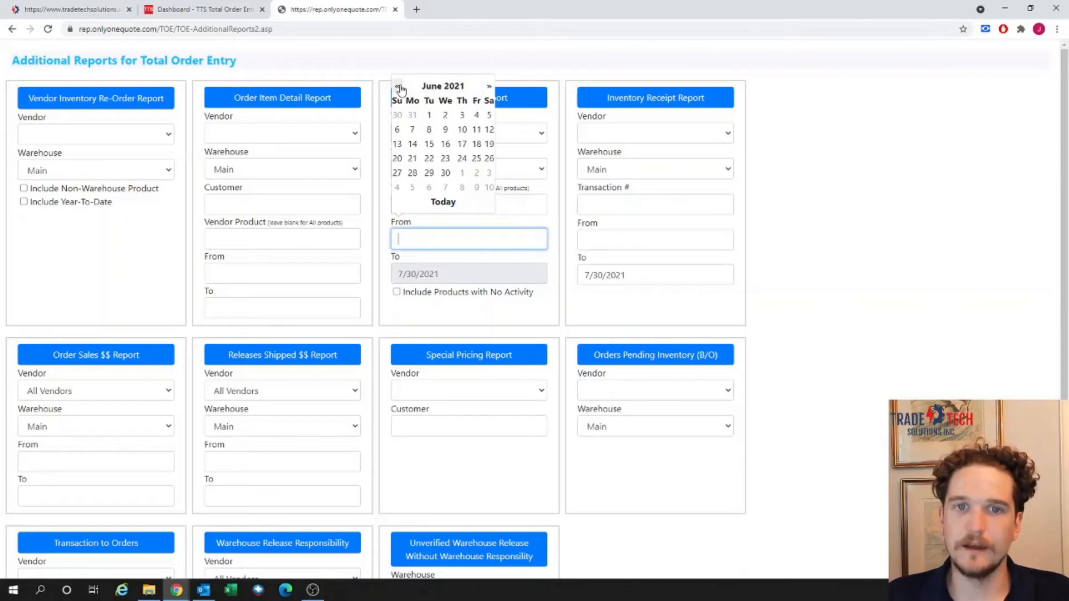
click(399, 87)
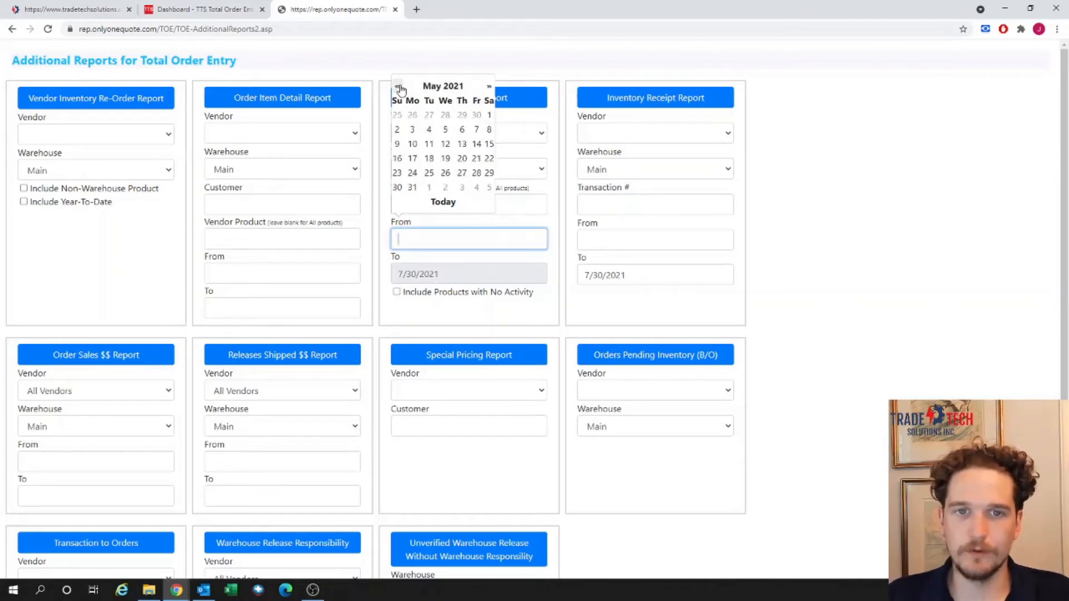
click(488, 115)
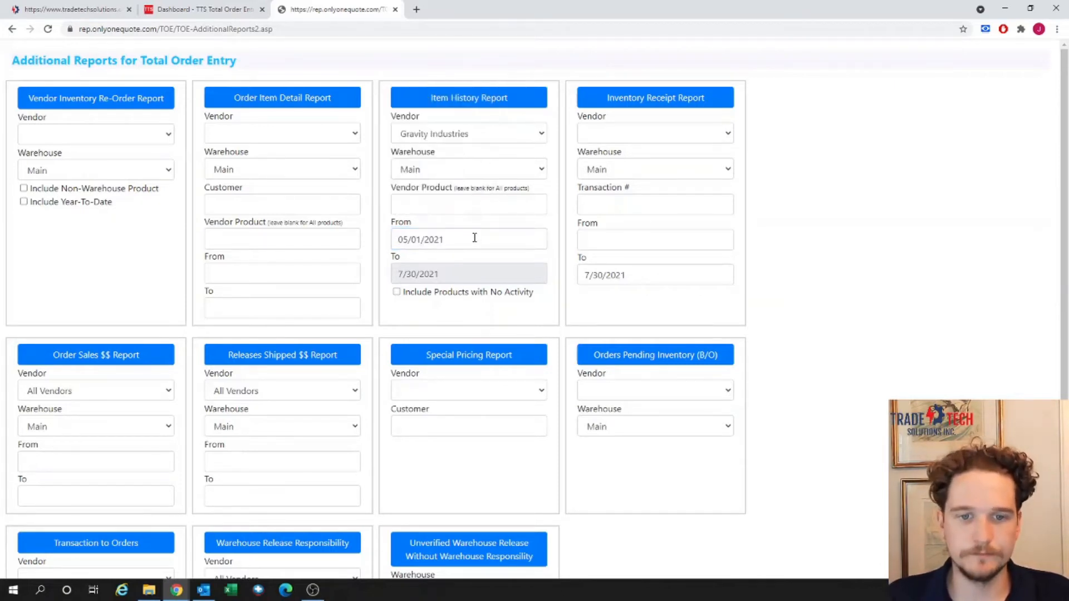
click(397, 293)
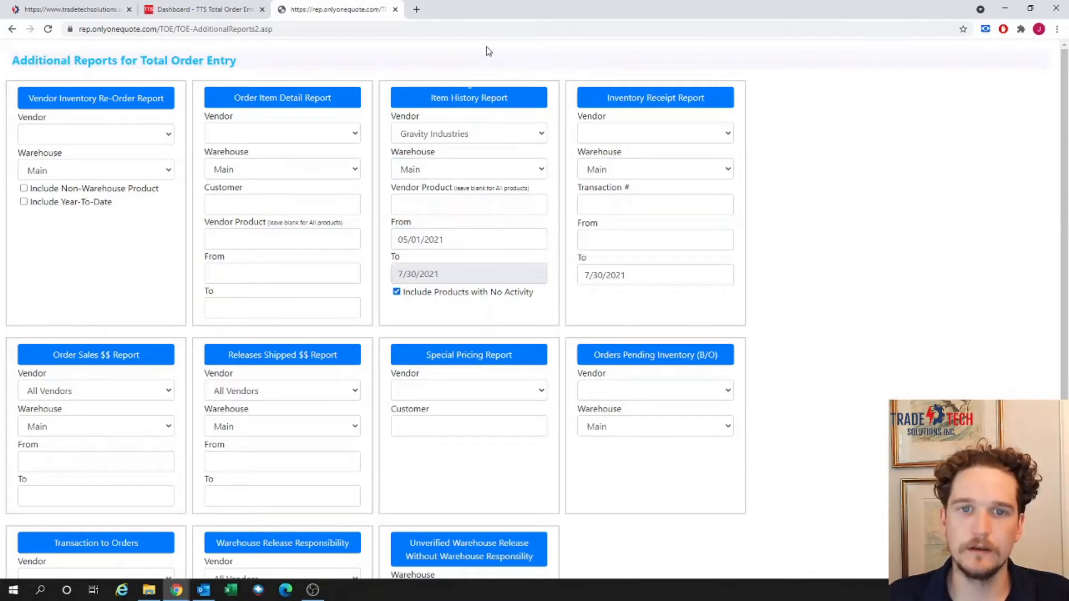
click(460, 109)
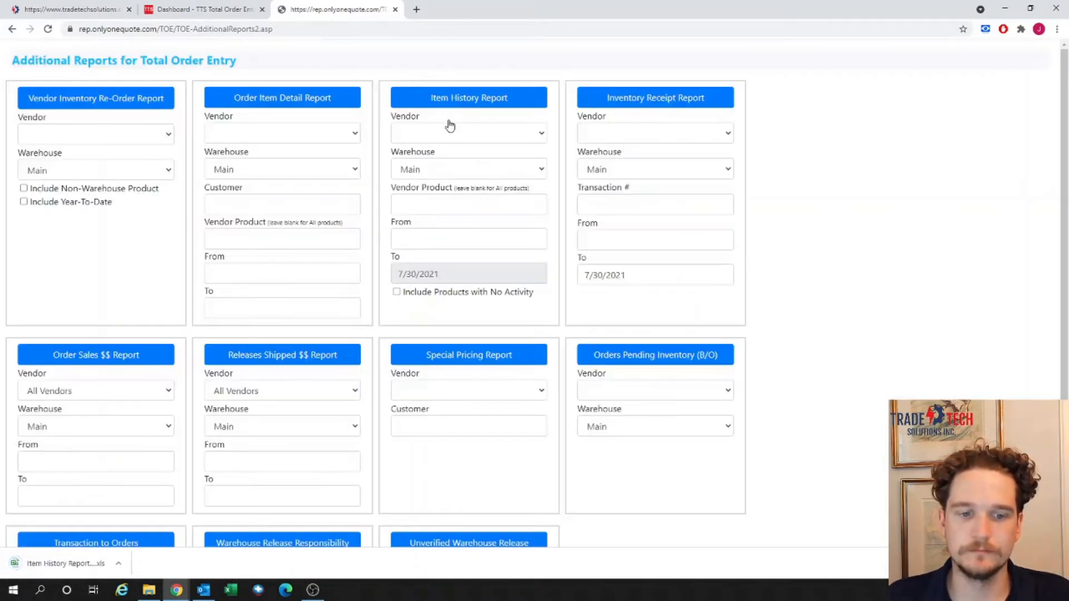
click(90, 569)
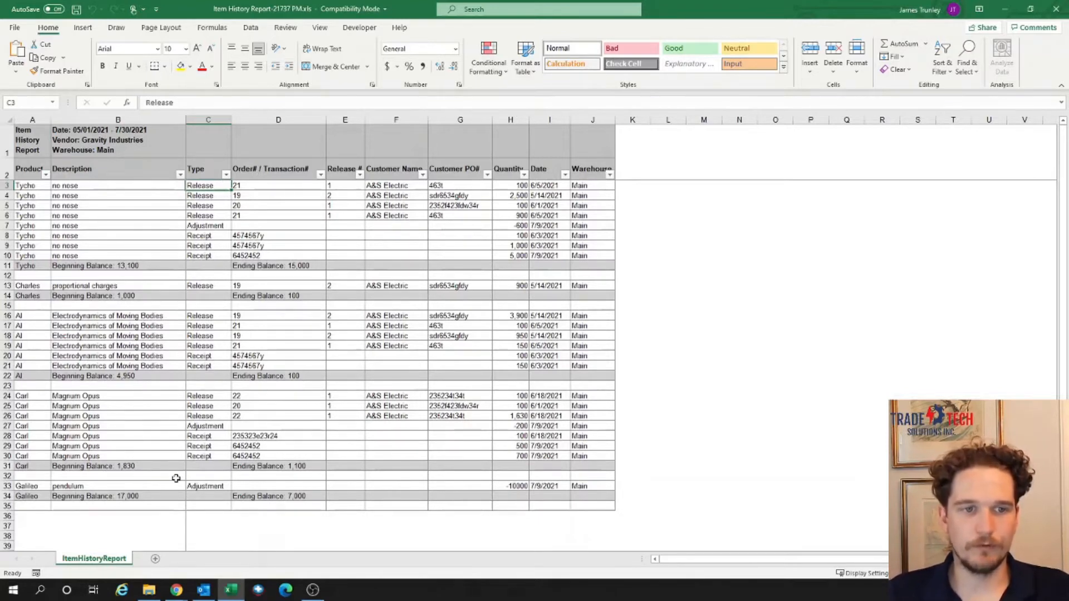
Examine the item history report's product, description and type columns, including the release, adjustment and receipt entries for Tycho.
click(29, 187)
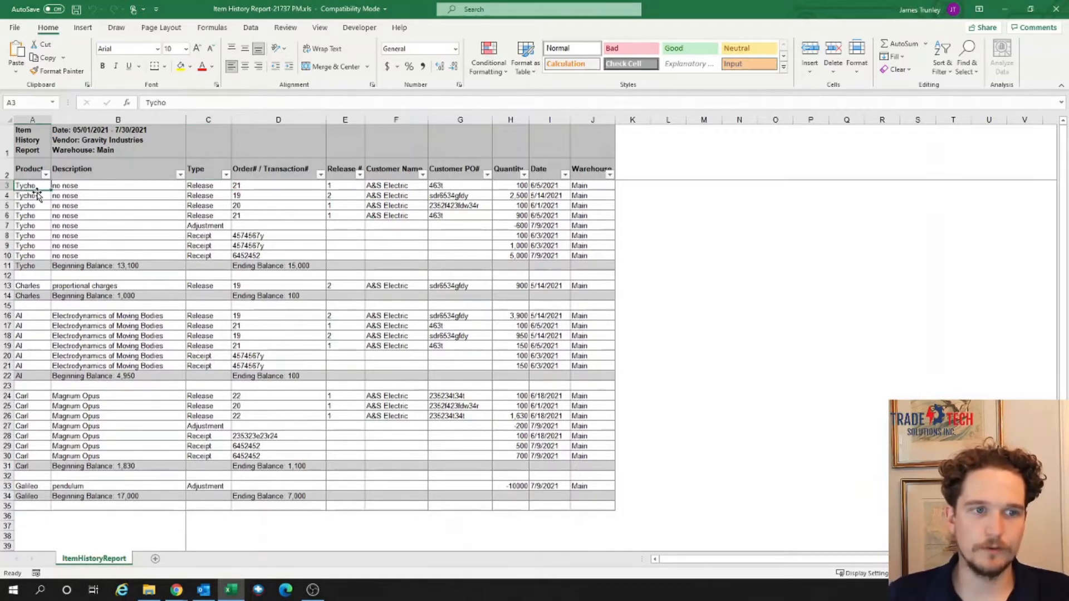
click(137, 197)
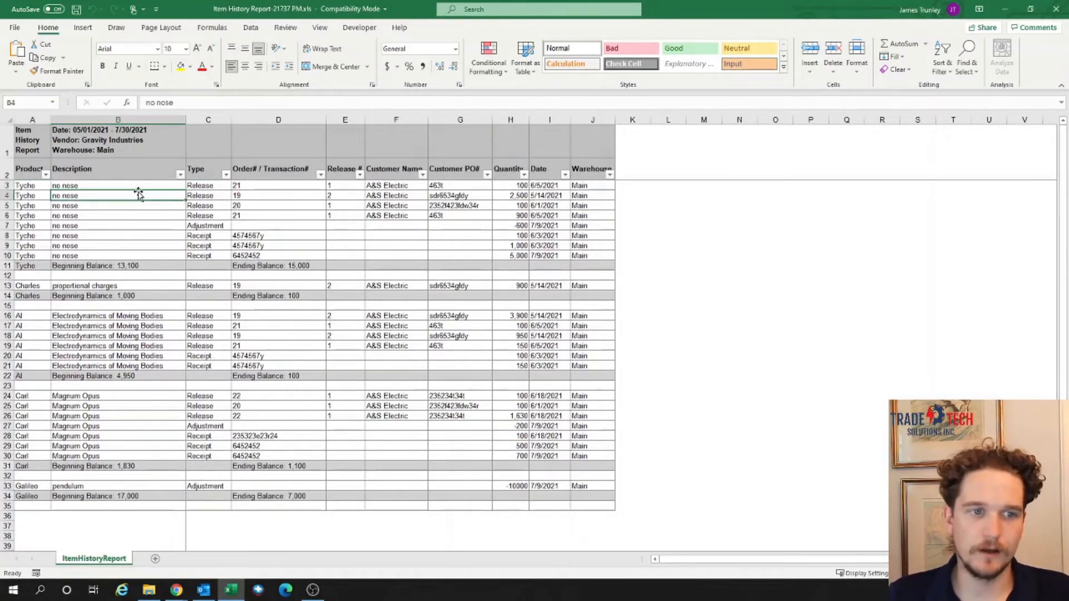
click(220, 197)
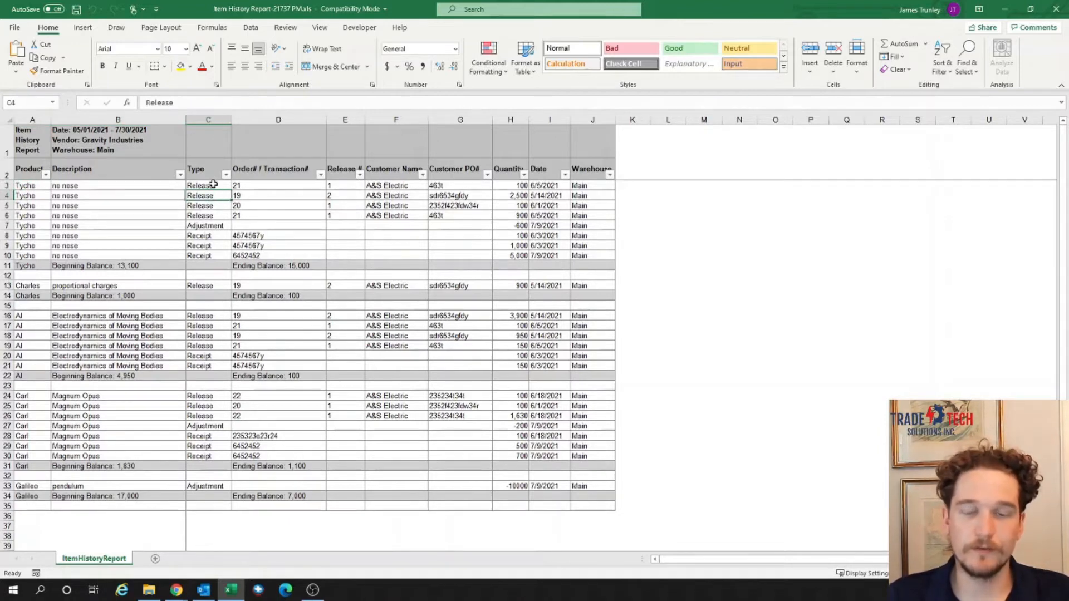
click(213, 184)
drag(212, 192, 212, 235)
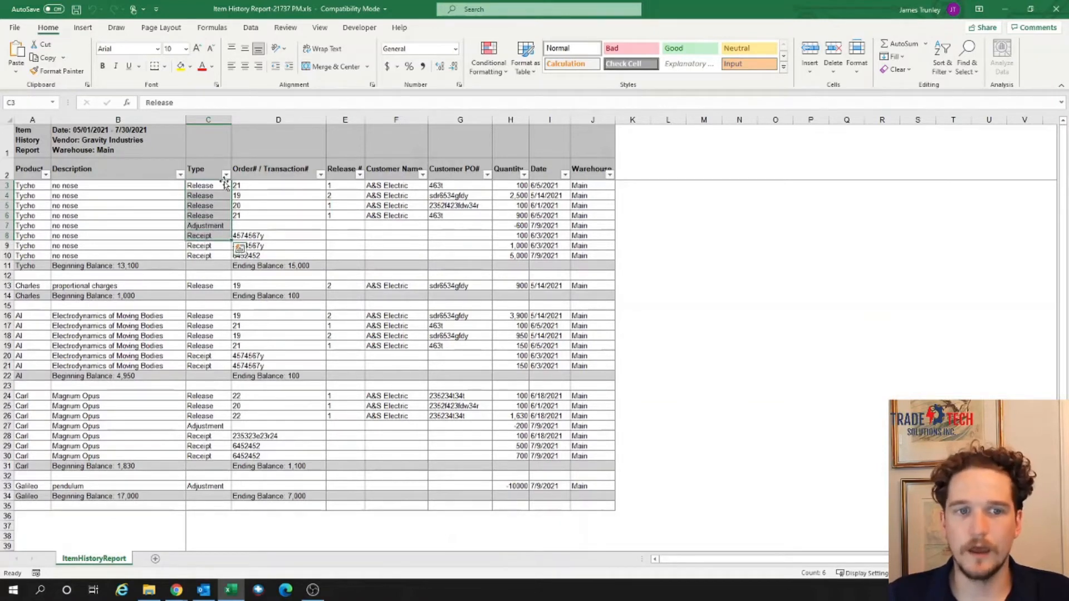
Examine the order/transaction number, release number, customer name and customer PO columns for the Tycho entries.
click(295, 205)
drag(295, 187, 292, 250)
click(348, 225)
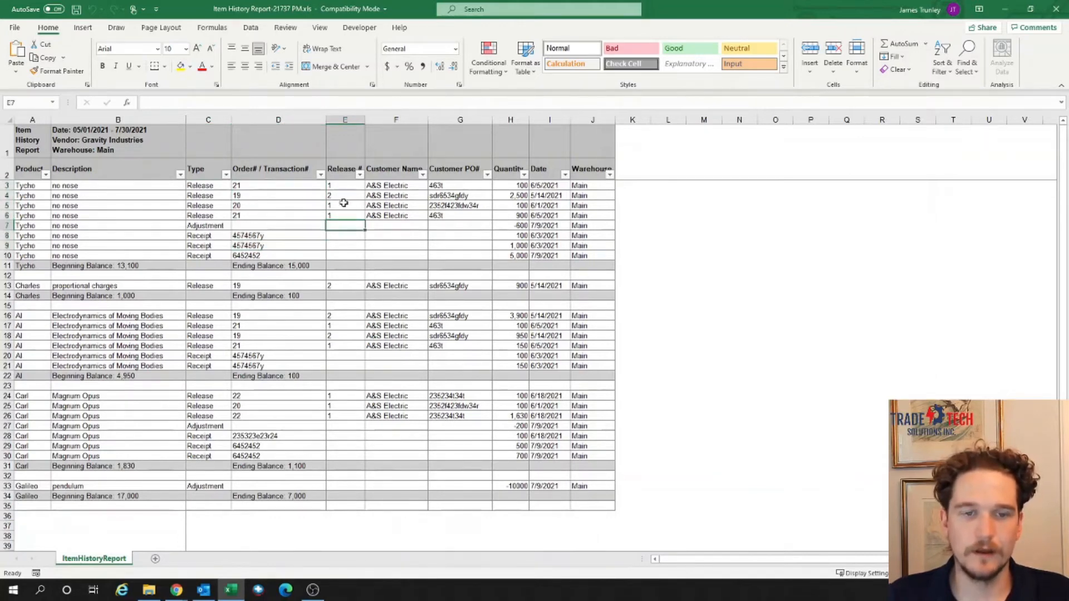
drag(342, 186, 339, 214)
drag(337, 214, 338, 214)
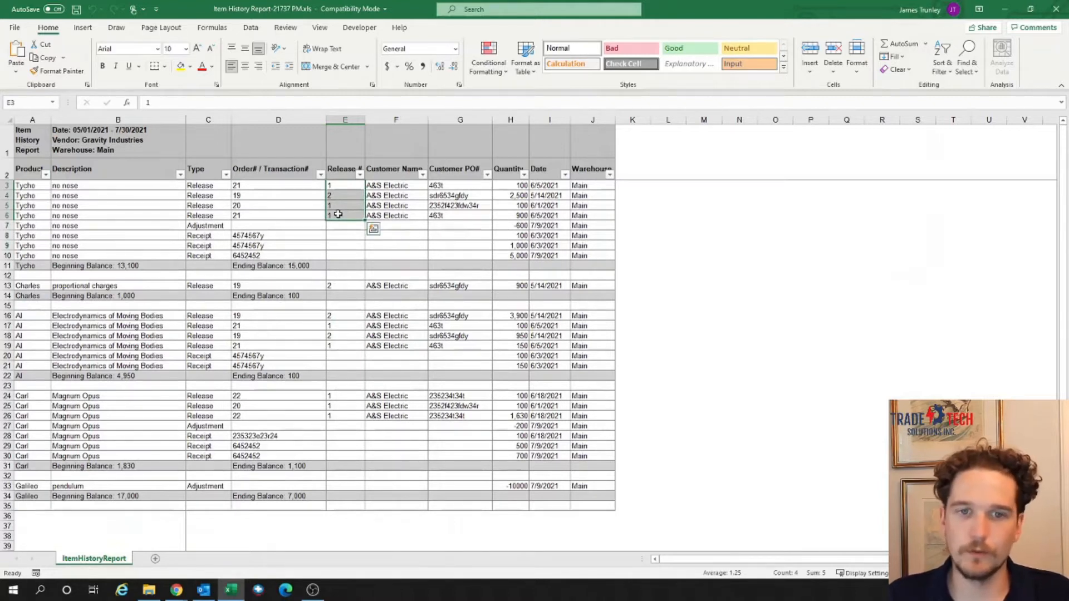
click(409, 195)
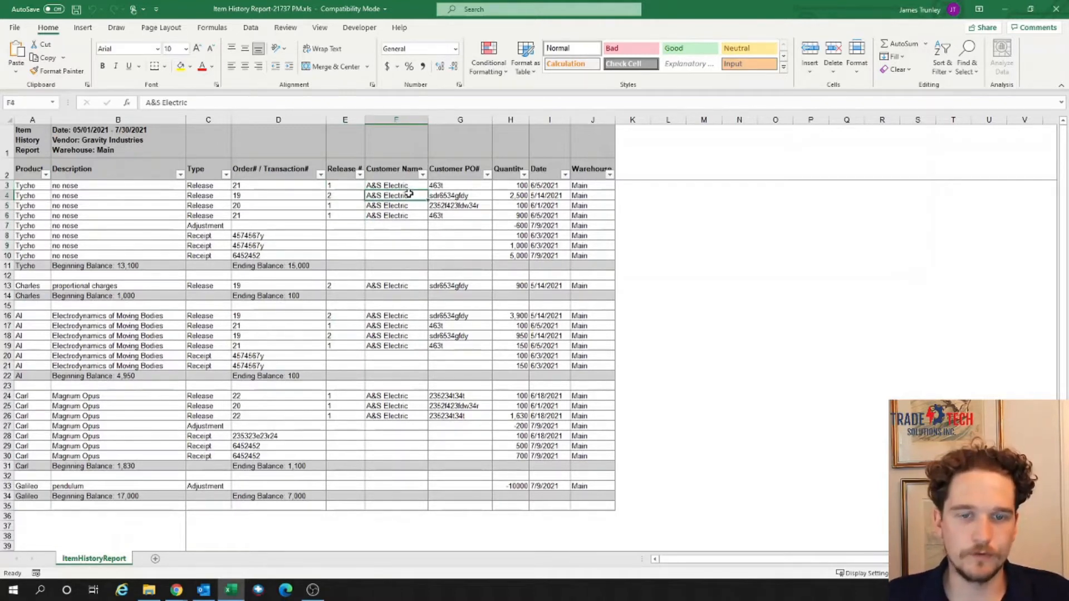
click(447, 195)
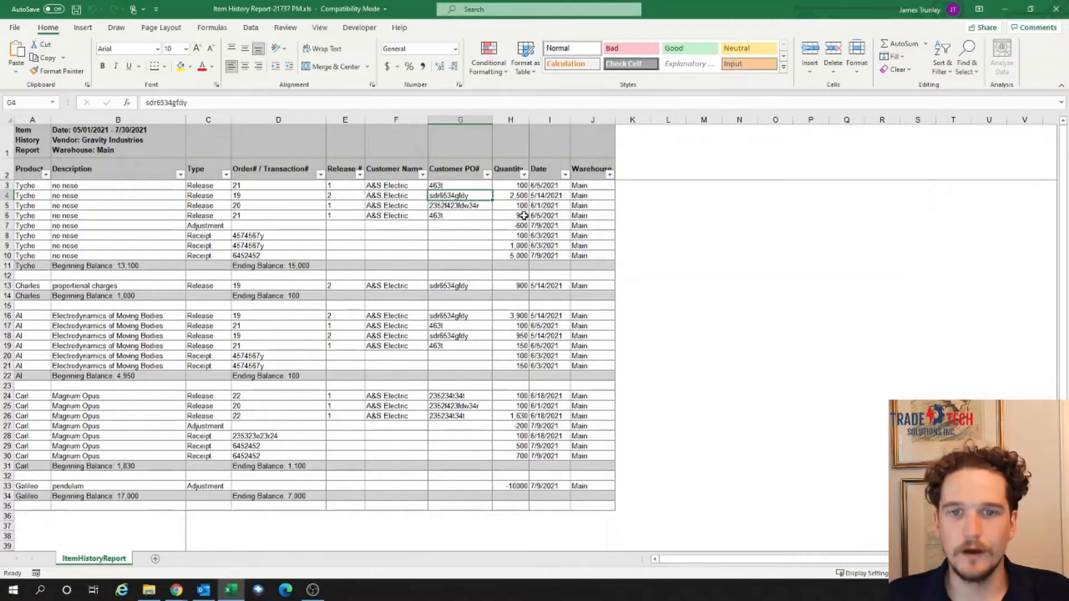
Examine the Quantity column for Tycho, comparing the release quantities with the adjustment and receipt quantities.
mouse_move(523, 189)
mouse_down()
mouse_move(511, 251)
mouse_move(517, 207)
mouse_up()
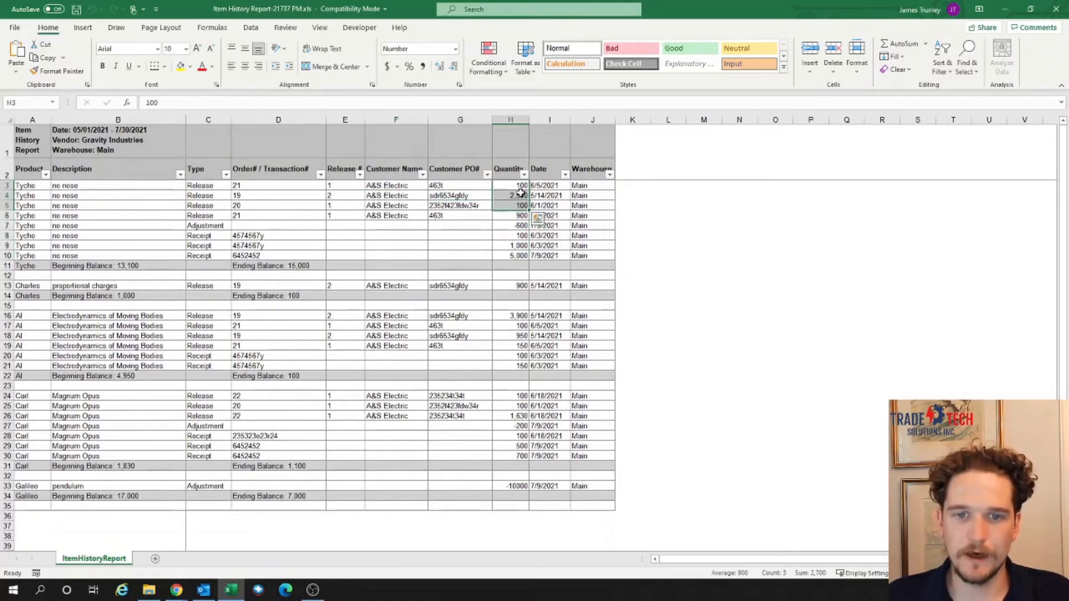
click(516, 227)
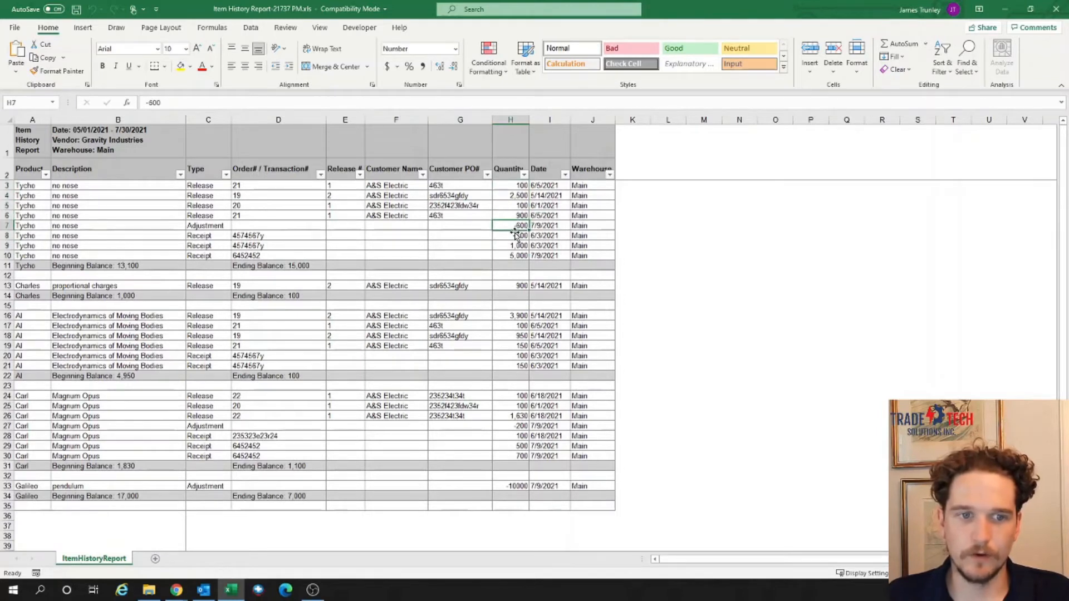
click(513, 235)
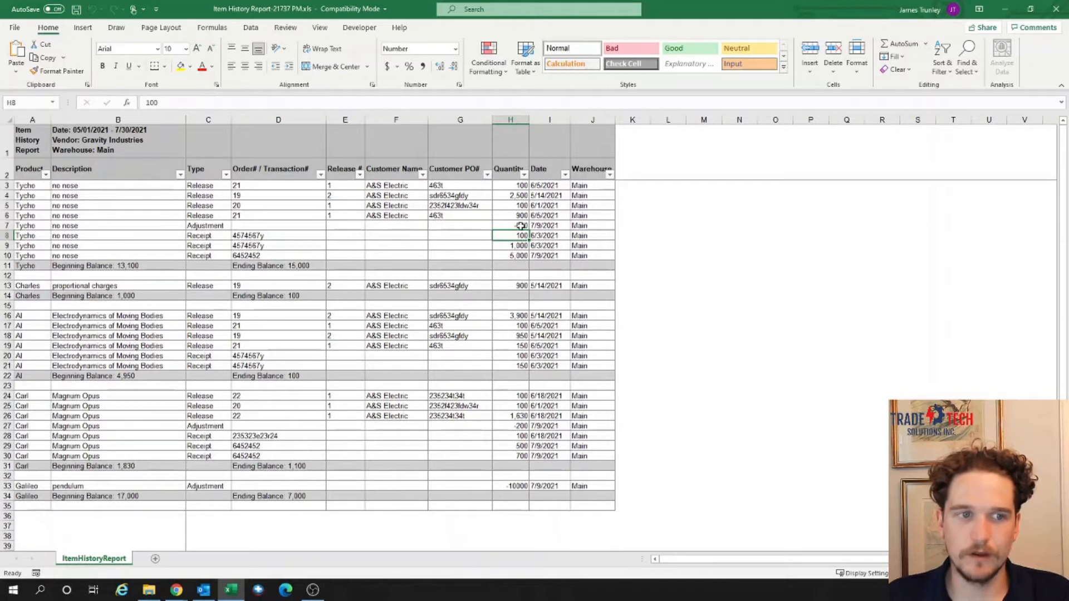
drag(517, 185, 516, 215)
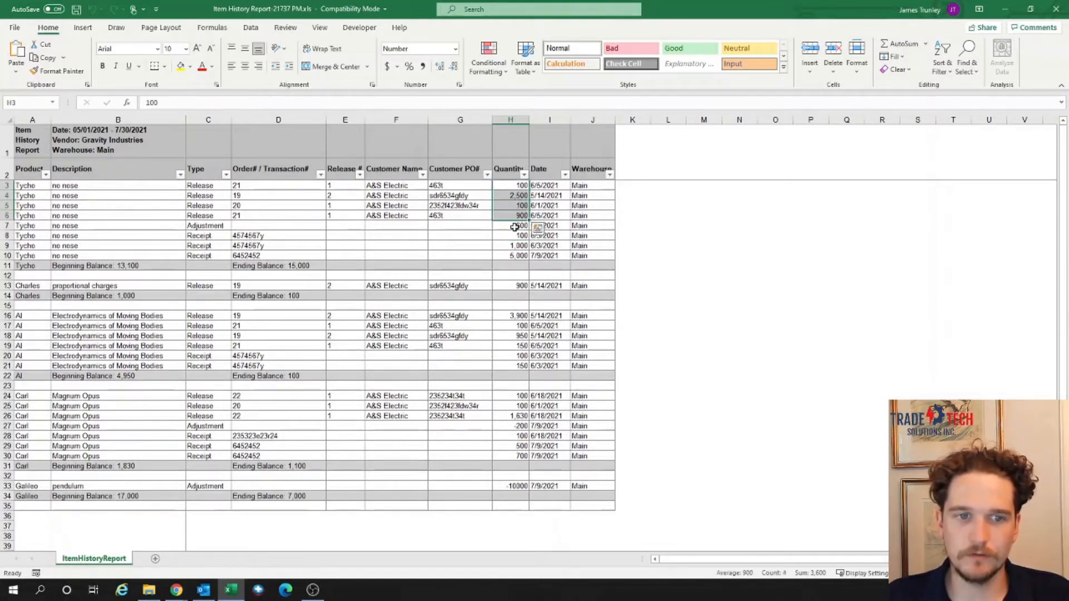
click(510, 228)
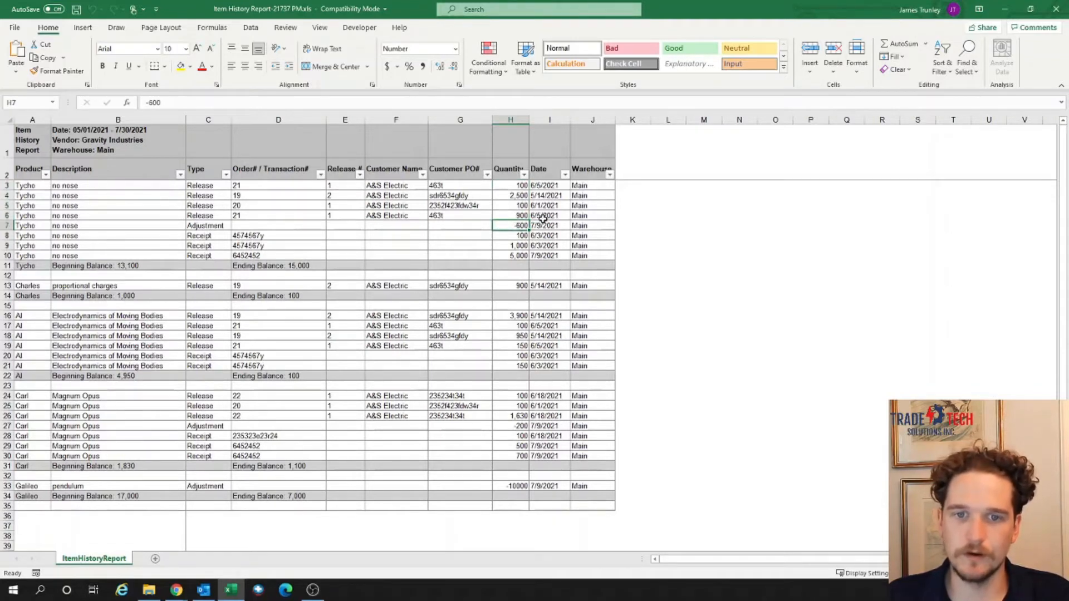
click(519, 183)
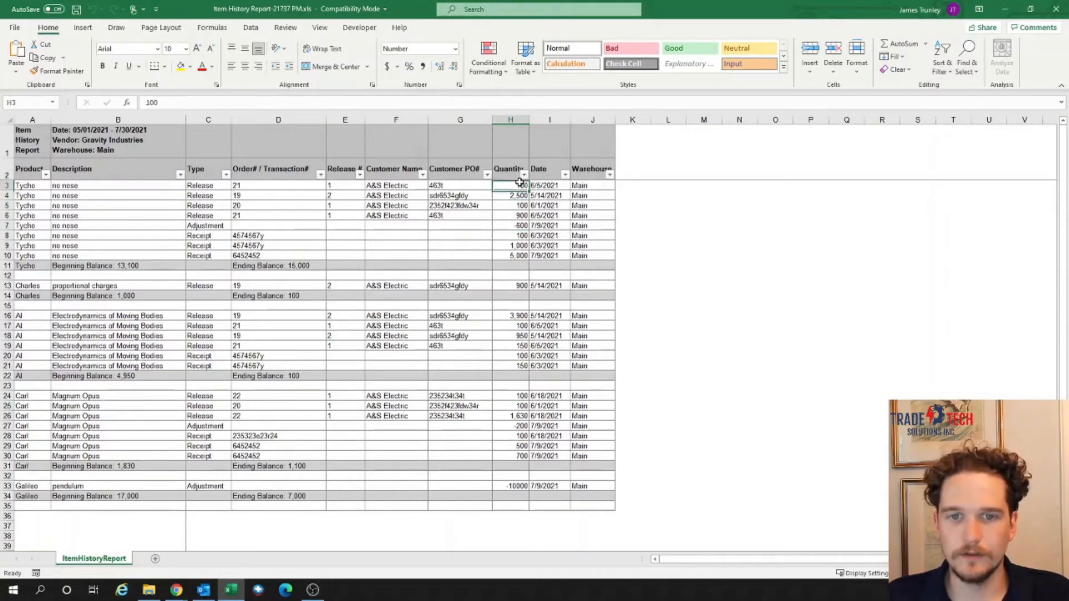
drag(519, 183, 498, 229)
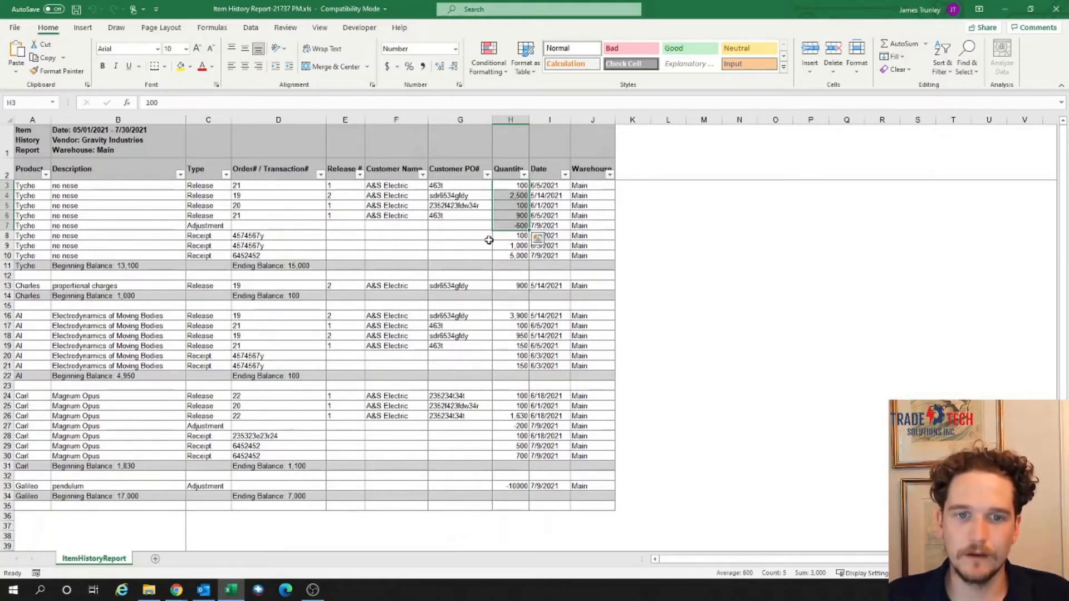
drag(497, 235, 505, 262)
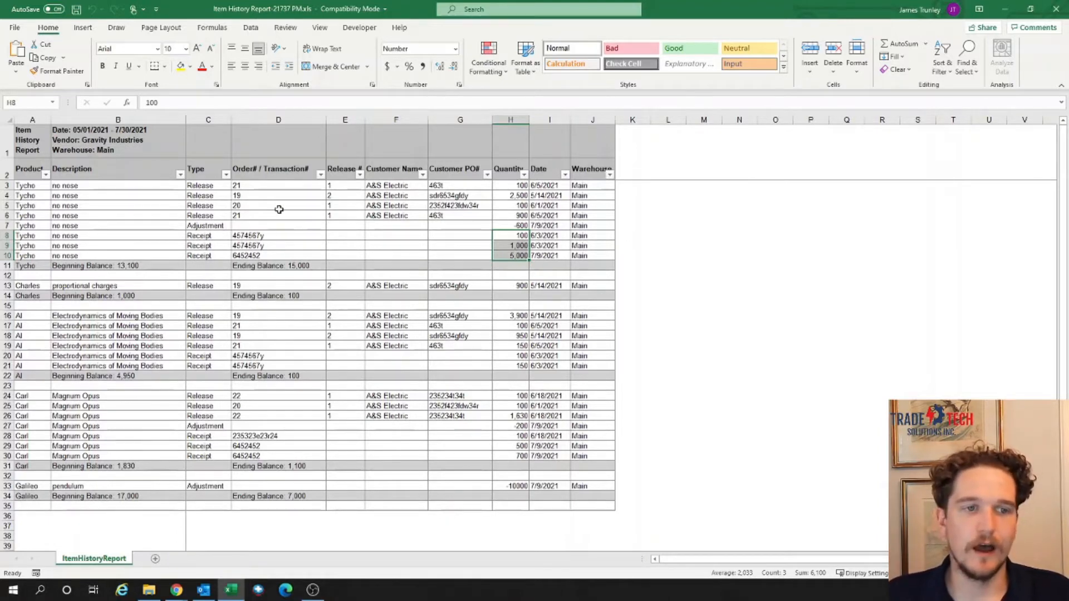
Filter the item history report's Type column to show only Adjustment entries.
click(226, 175)
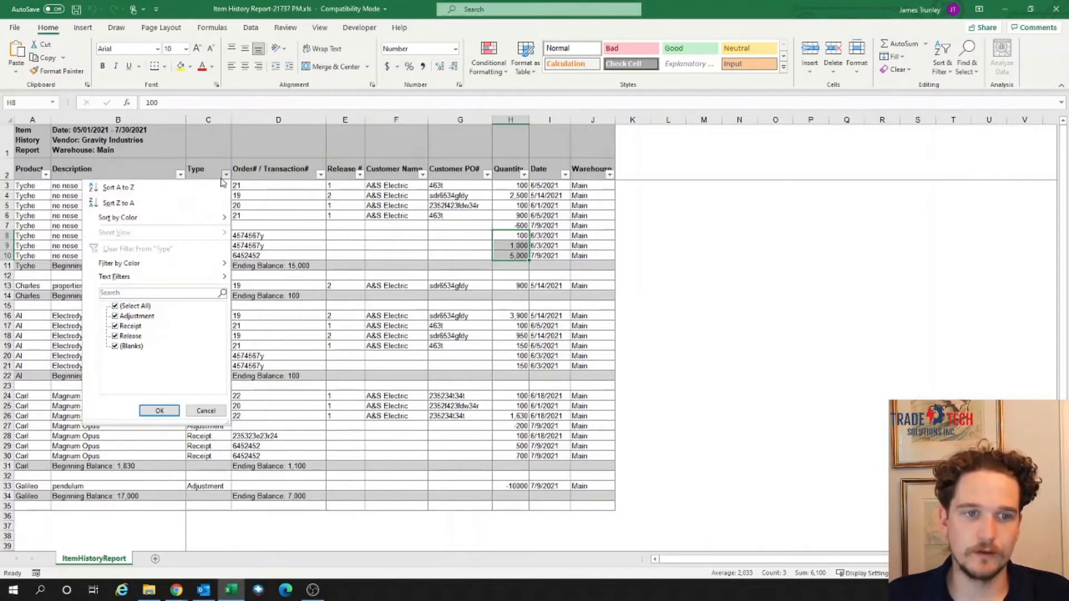
click(115, 306)
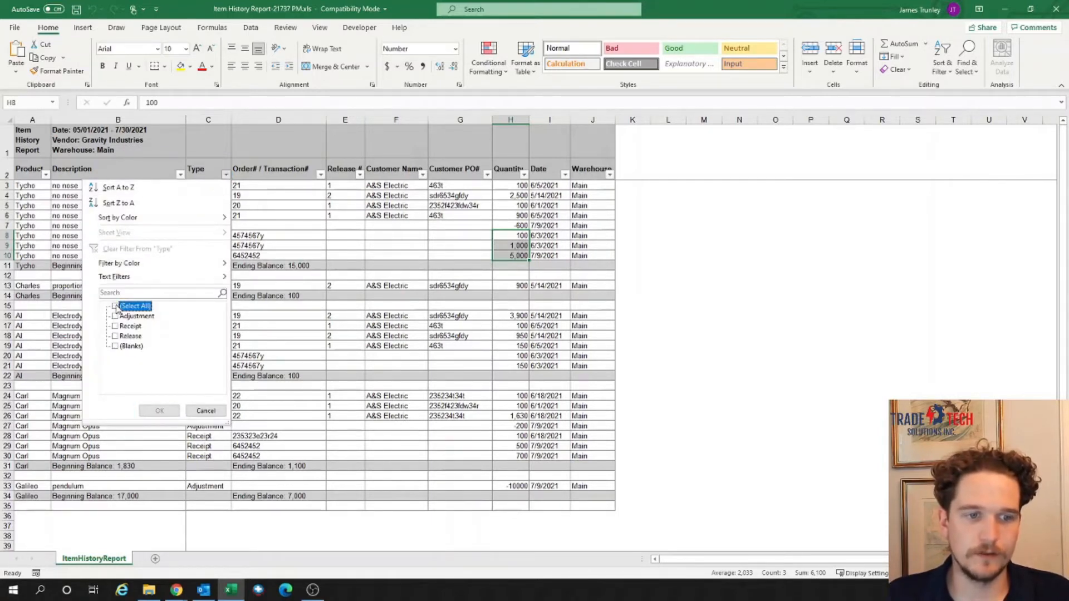
click(115, 316)
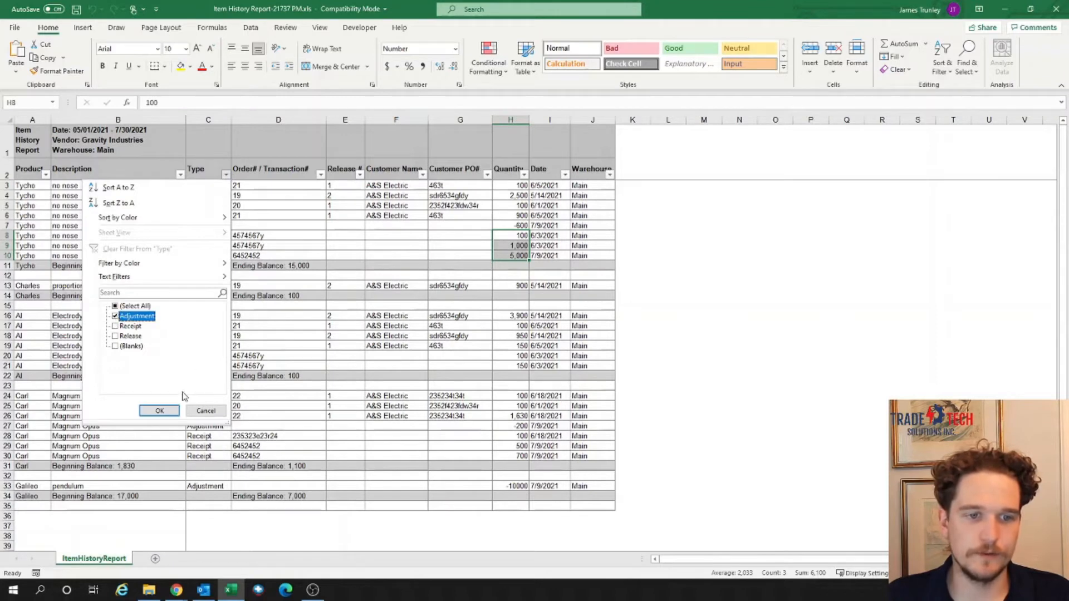
click(159, 410)
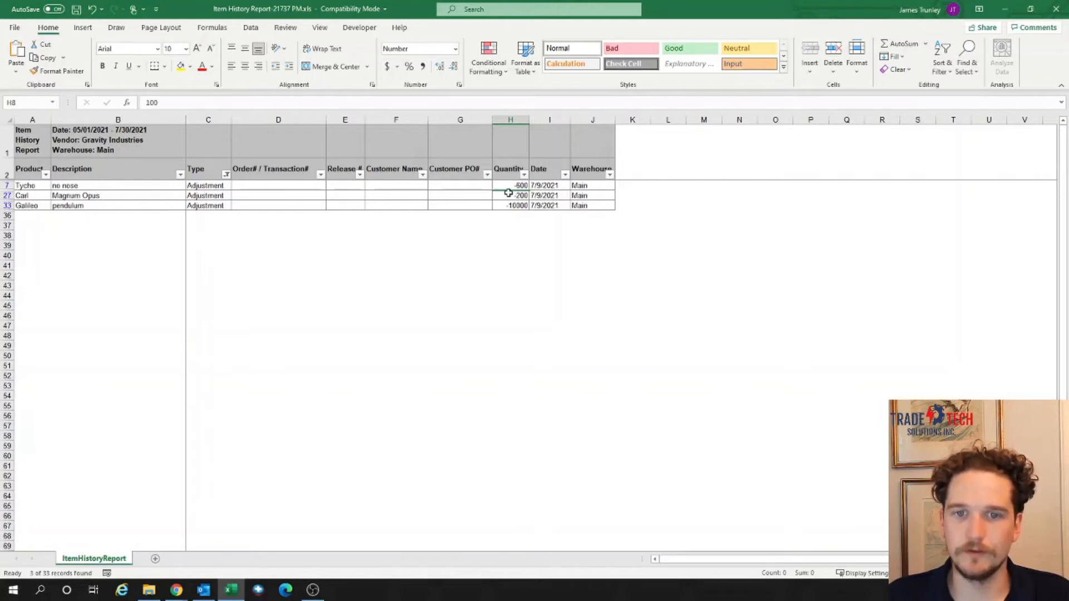
Reset the Type column filter to show all entry types again.
drag(225, 183, 225, 179)
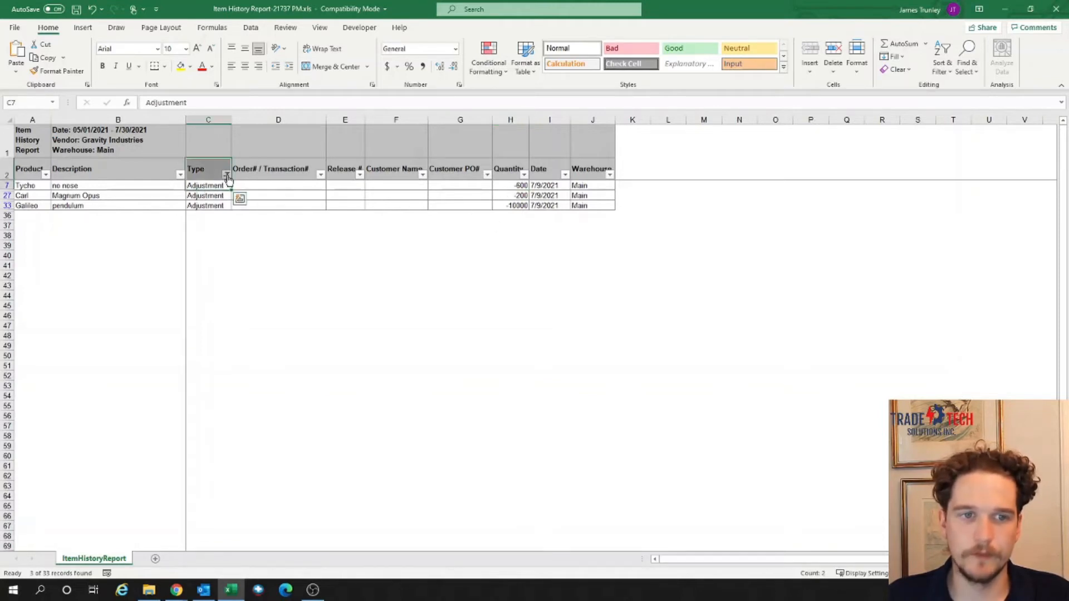
click(226, 175)
click(133, 306)
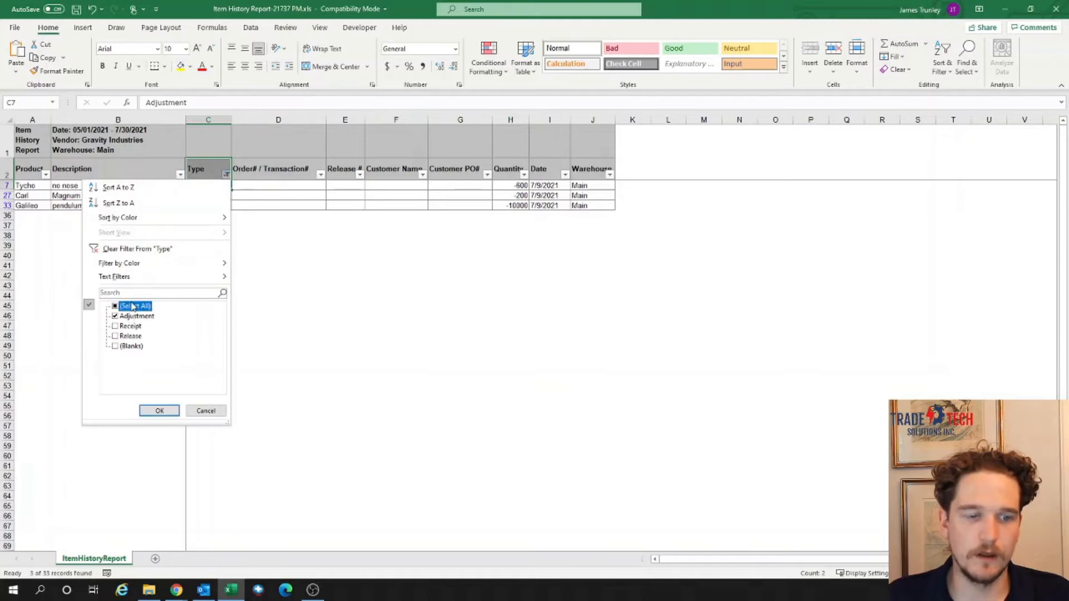
click(144, 412)
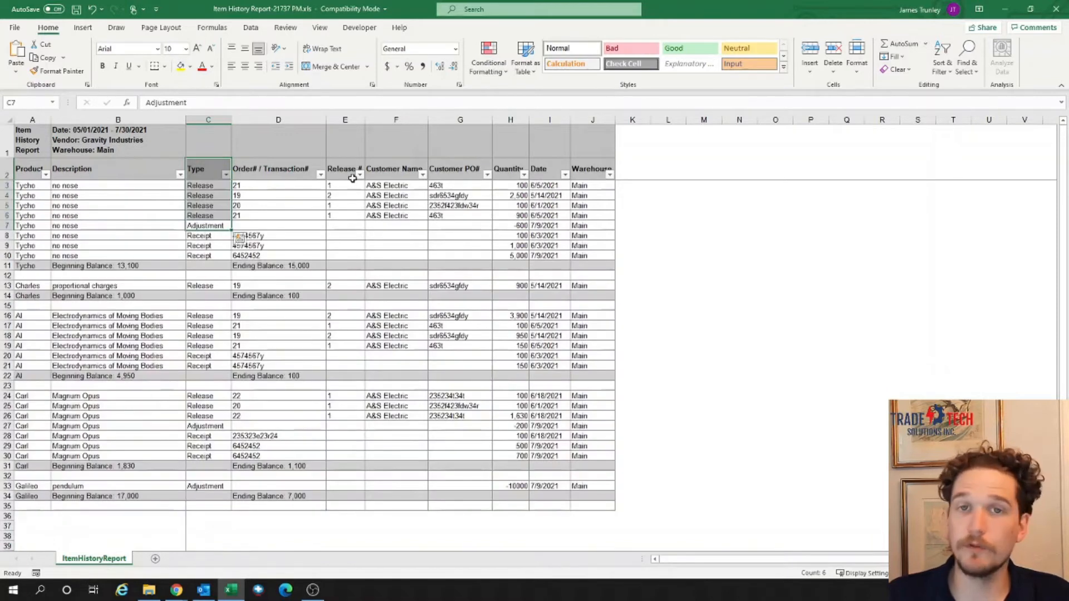
click(403, 175)
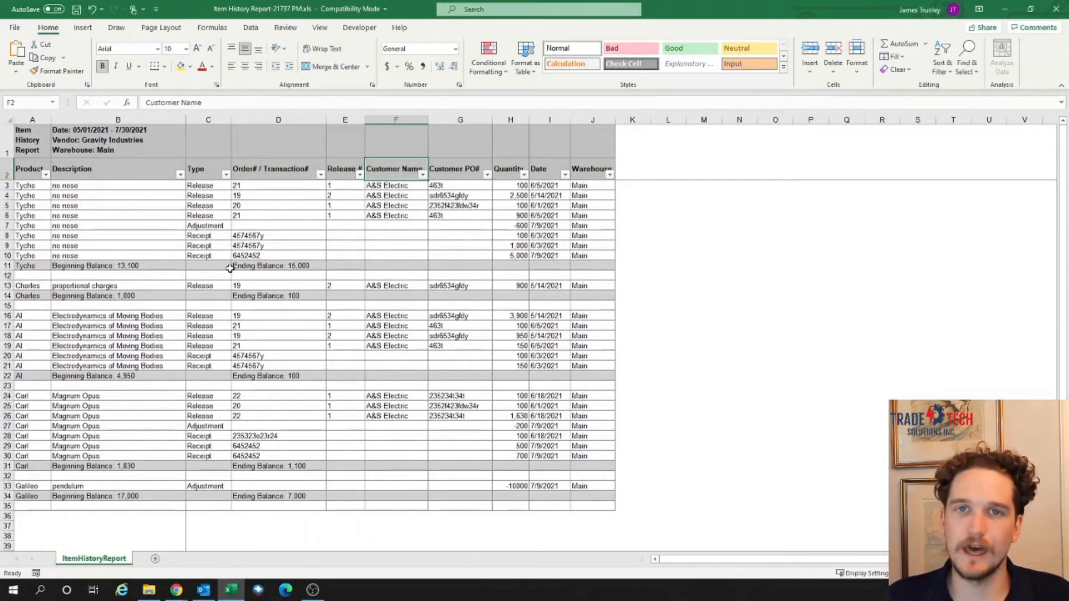
Filter the Product column to show only Tycho, Charles and Al.
click(45, 175)
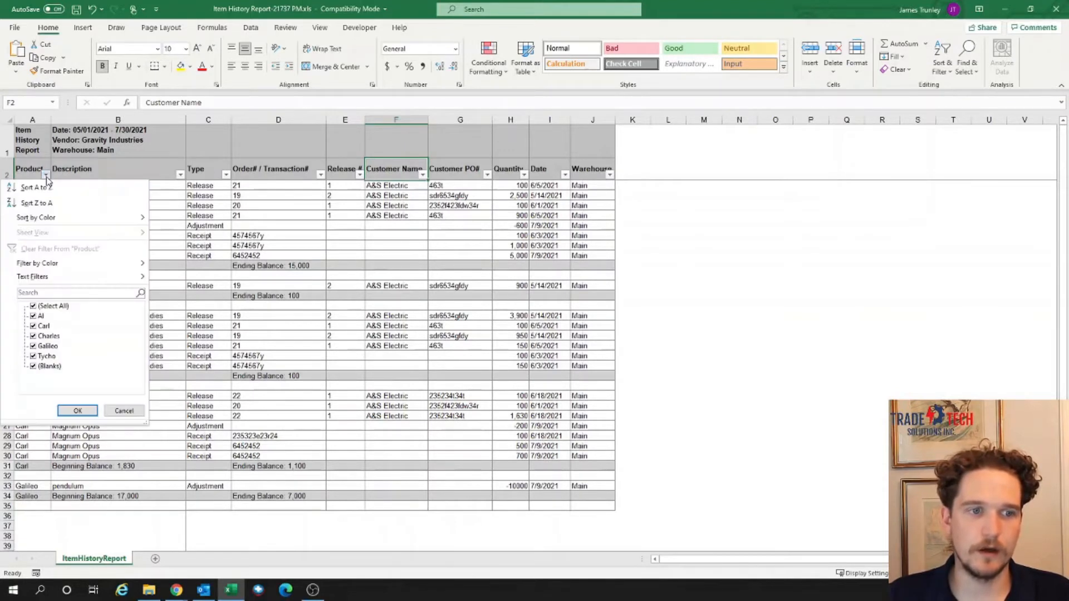
click(33, 306)
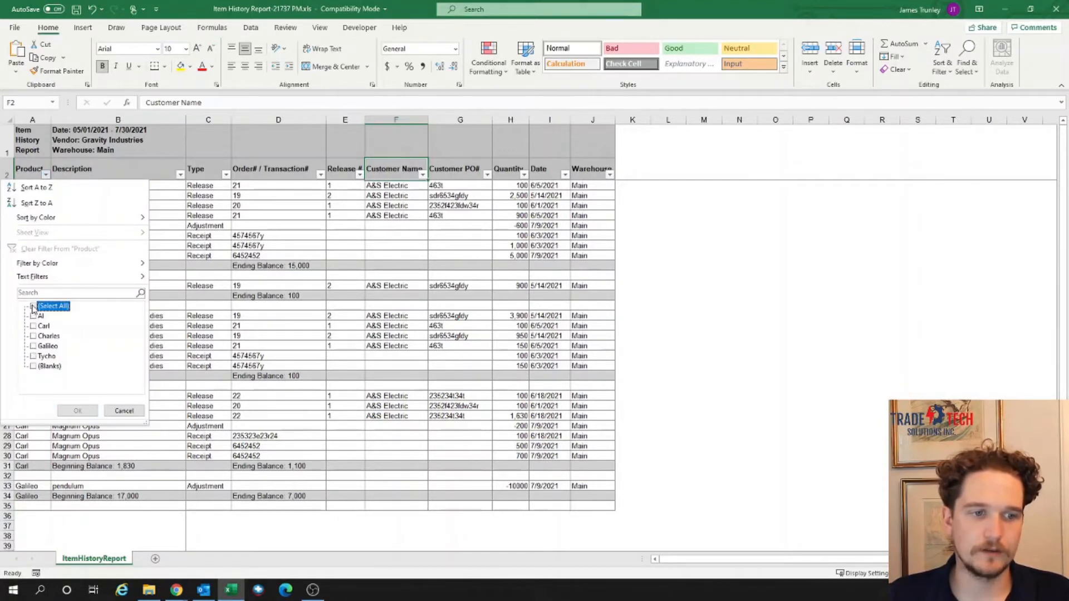
click(33, 356)
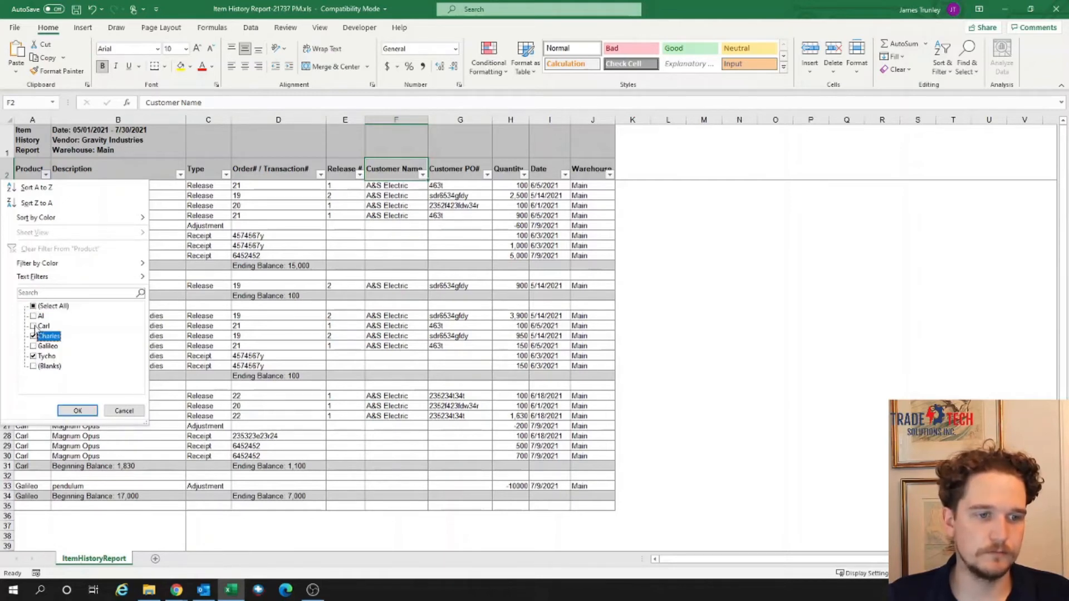
click(83, 411)
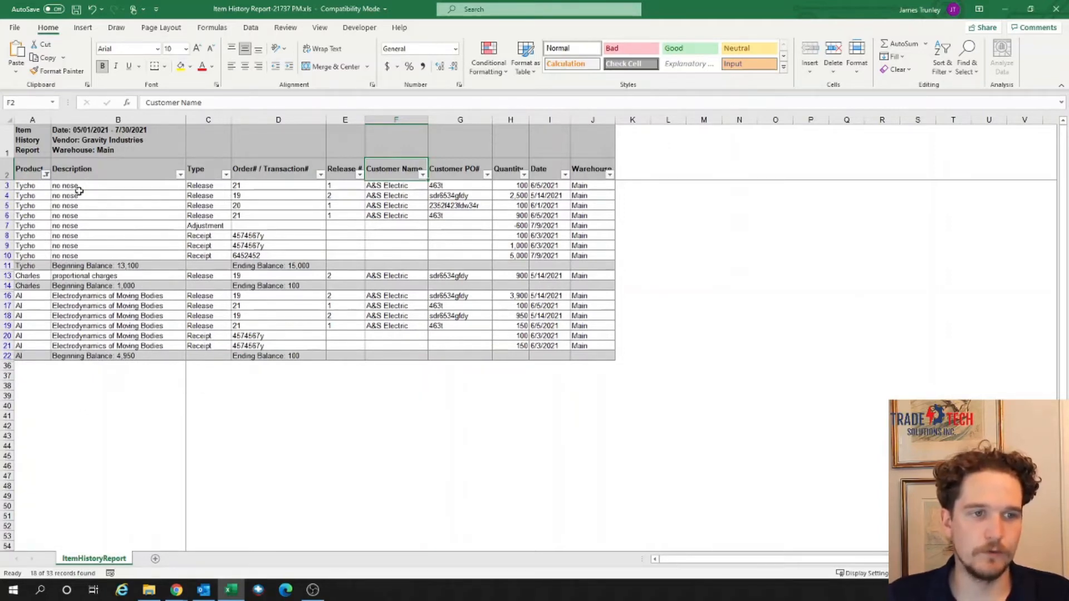
Examine the filtered product rows, comparing Al's beginning and ending balances with its release and receipt quantities.
click(44, 188)
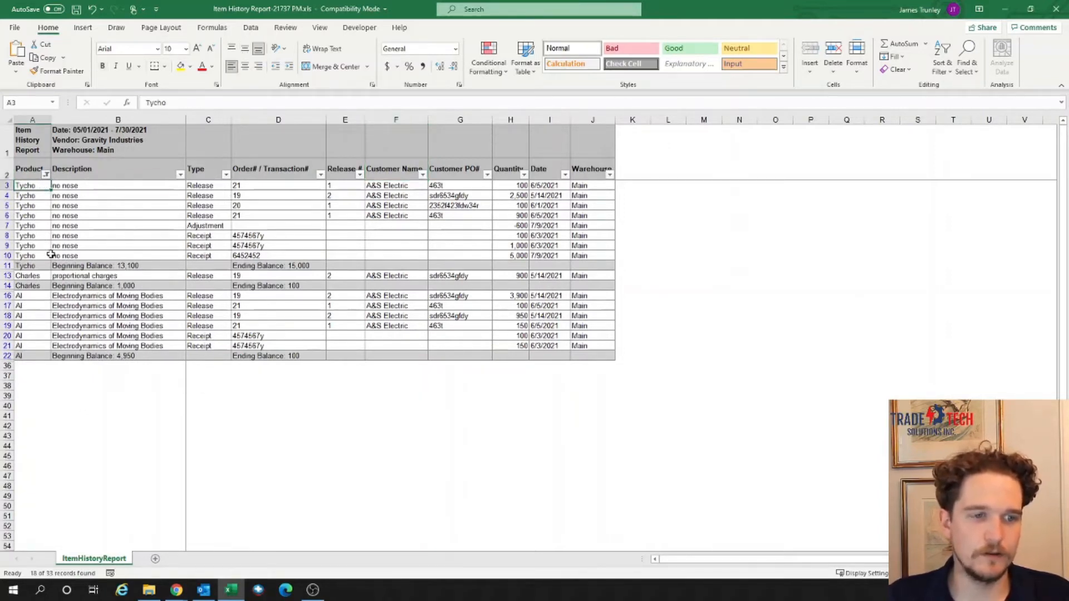
click(40, 275)
click(37, 325)
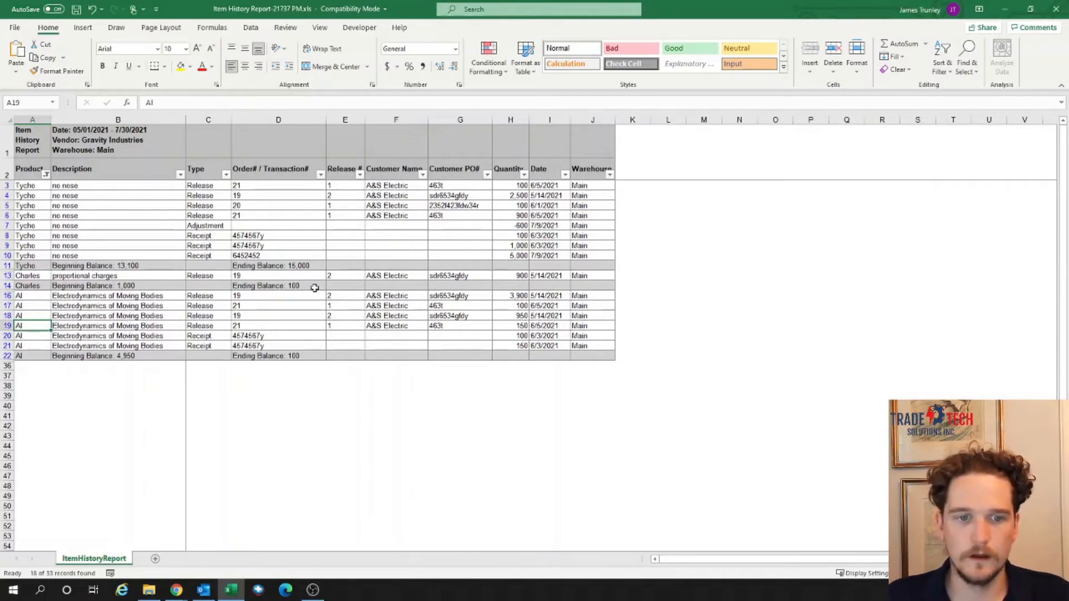
click(113, 363)
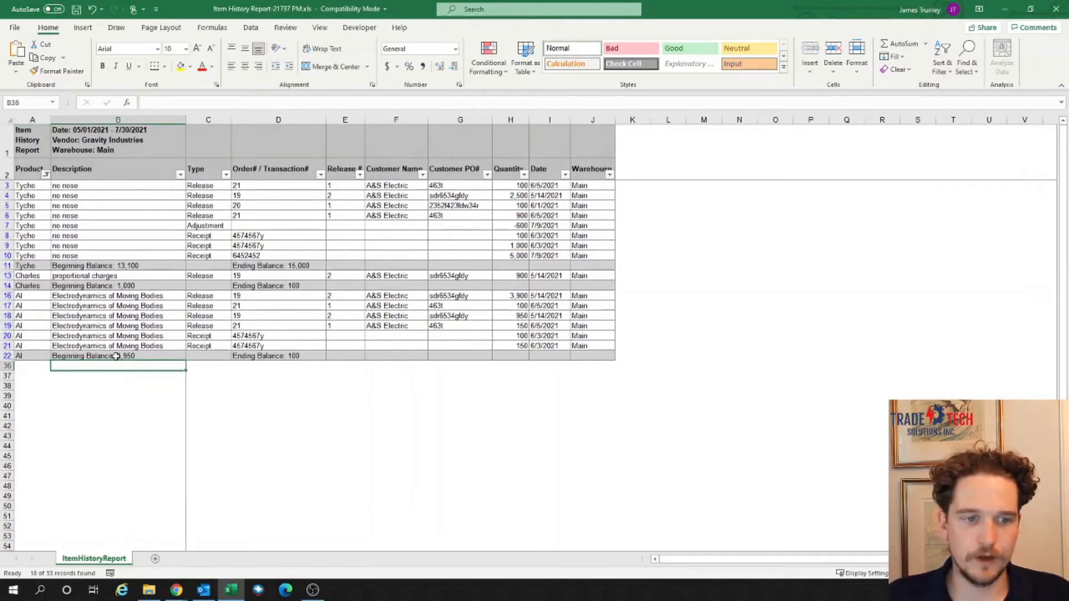
click(115, 357)
click(285, 356)
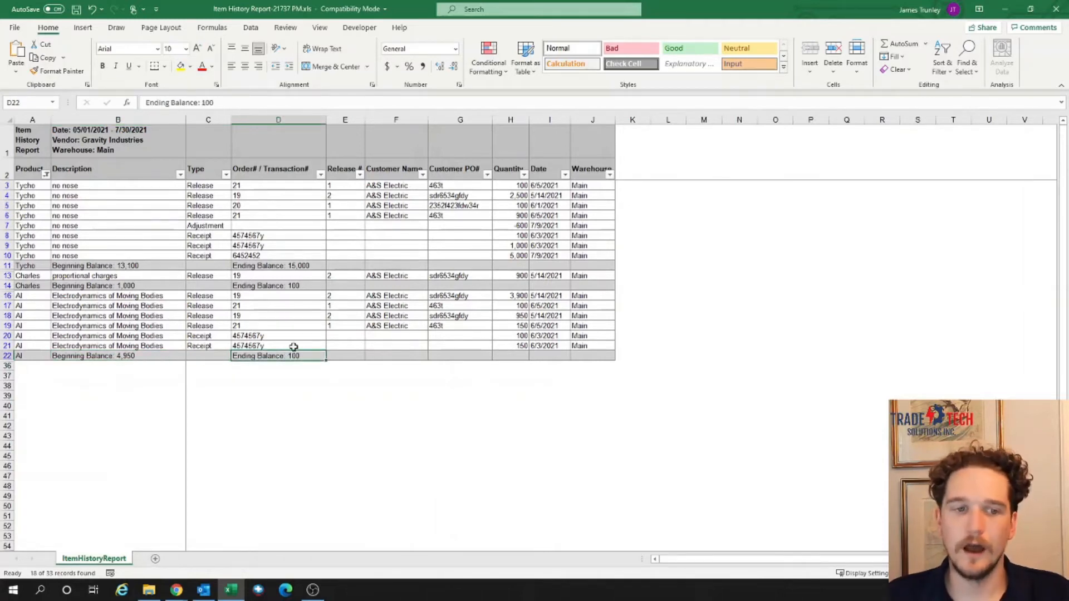
click(119, 359)
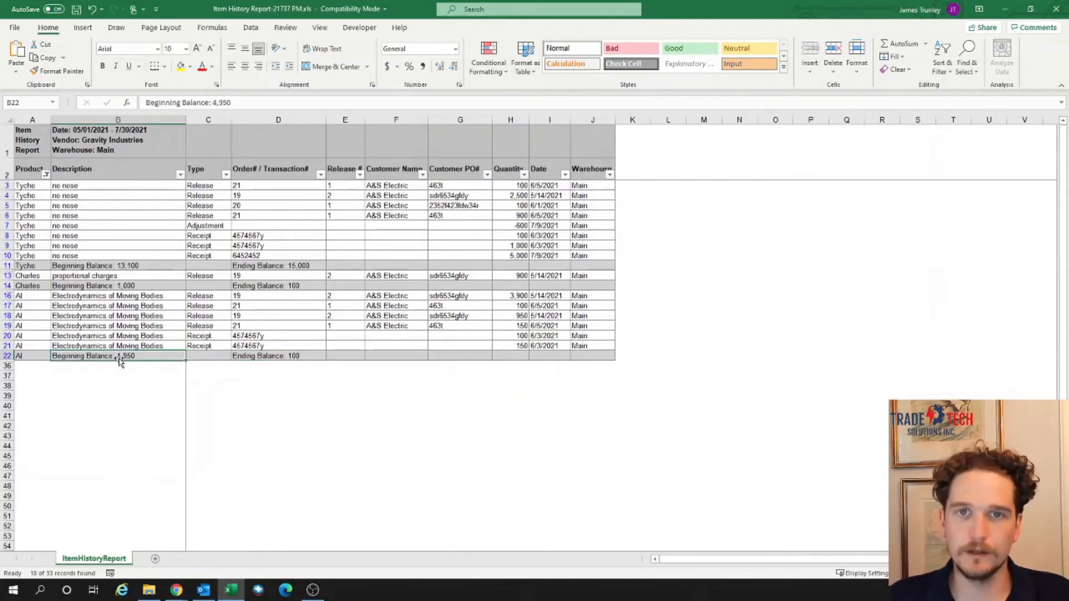
click(292, 356)
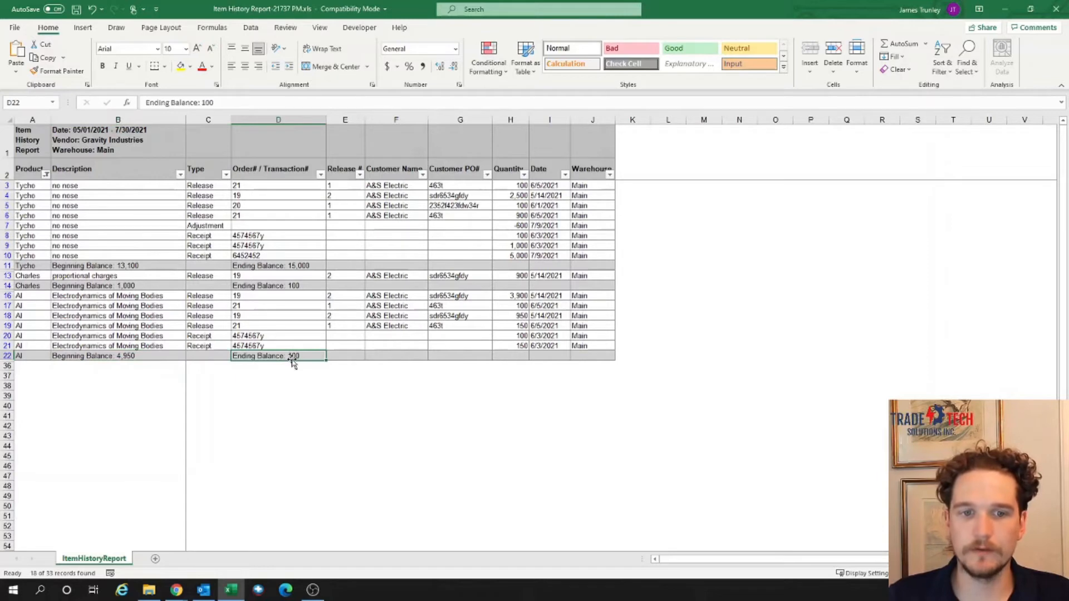
drag(519, 299, 522, 347)
click(100, 357)
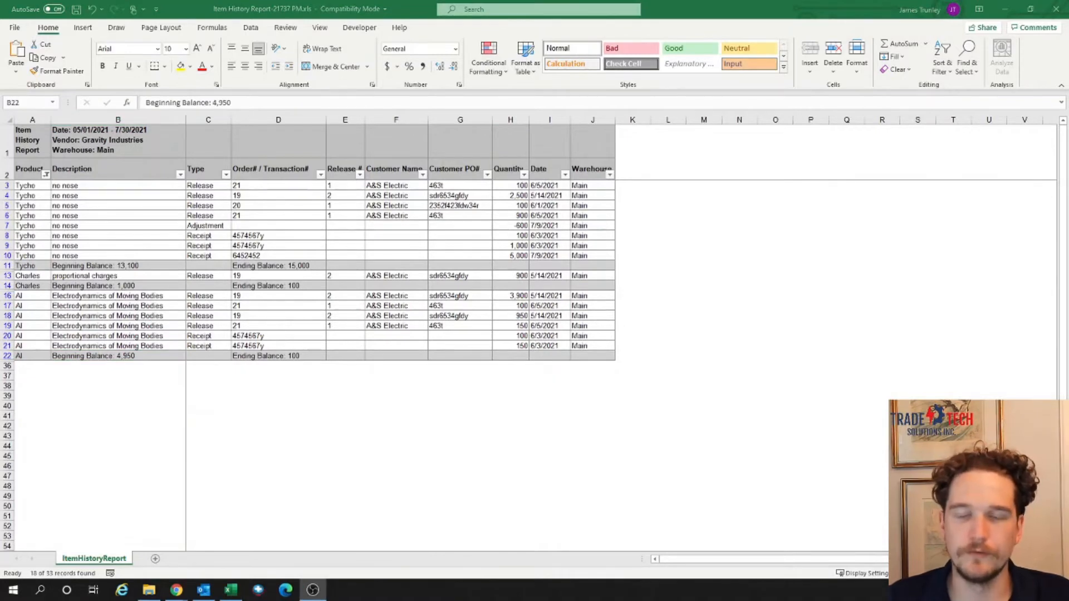
Minimize the item history workbook to return to the reports page in Chrome and select Gravity Industries as the Inventory Receipt Report's vendor.
click(1012, 9)
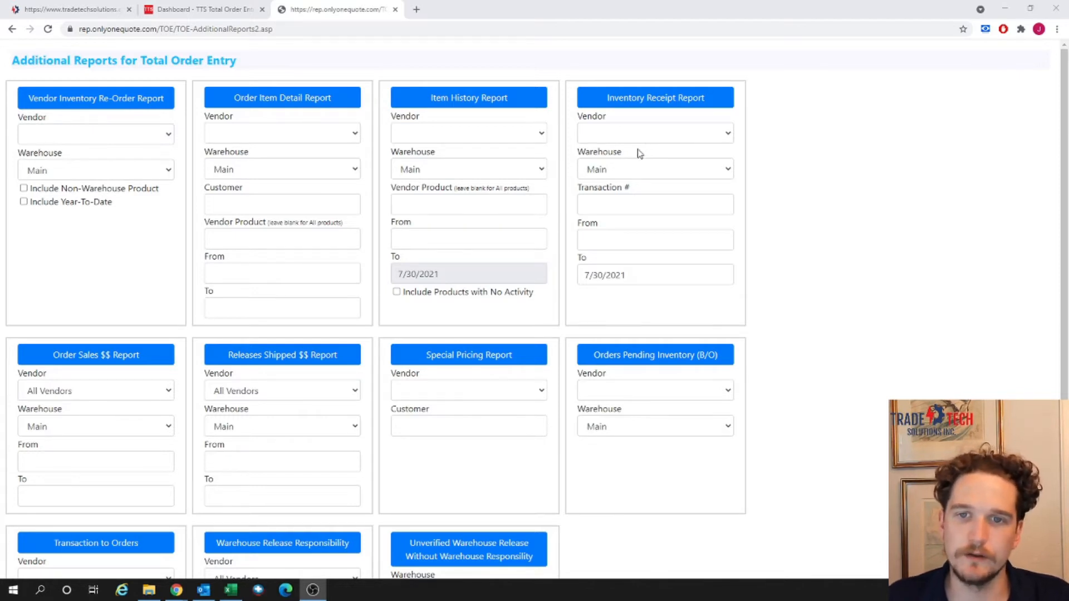
click(614, 132)
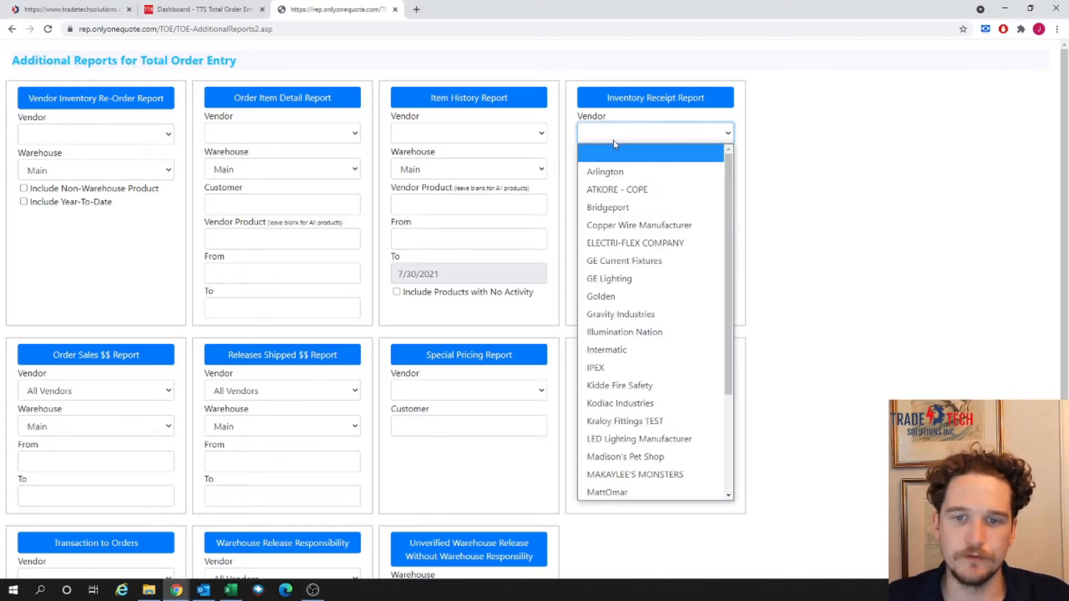
click(635, 314)
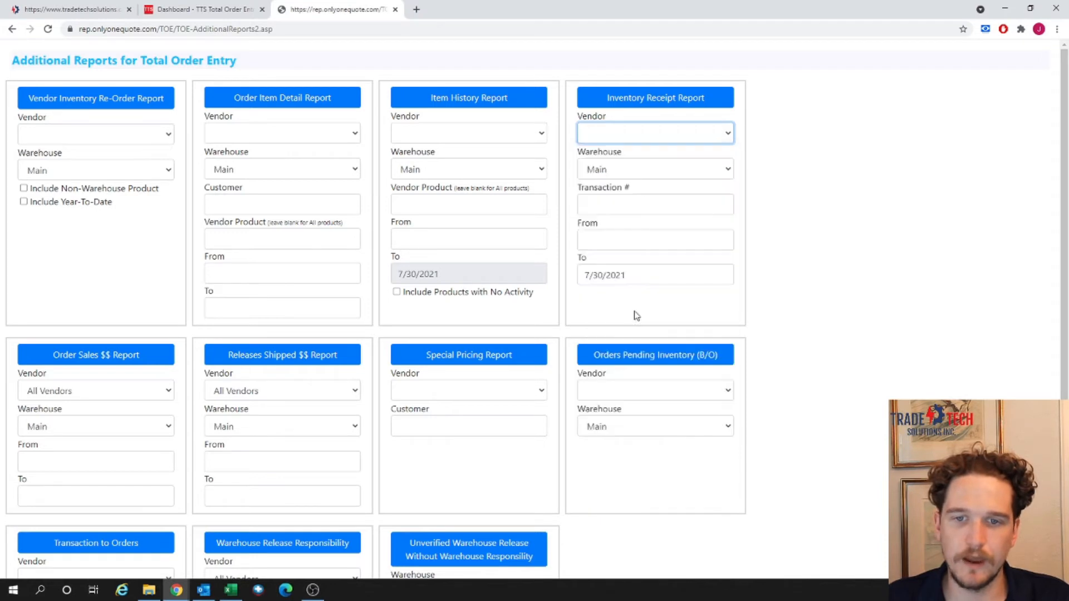
Generate the Inventory Receipt Report for Gravity Industries starting from 01/01/2021 and open the downloaded workbook in Excel.
click(620, 236)
click(607, 91)
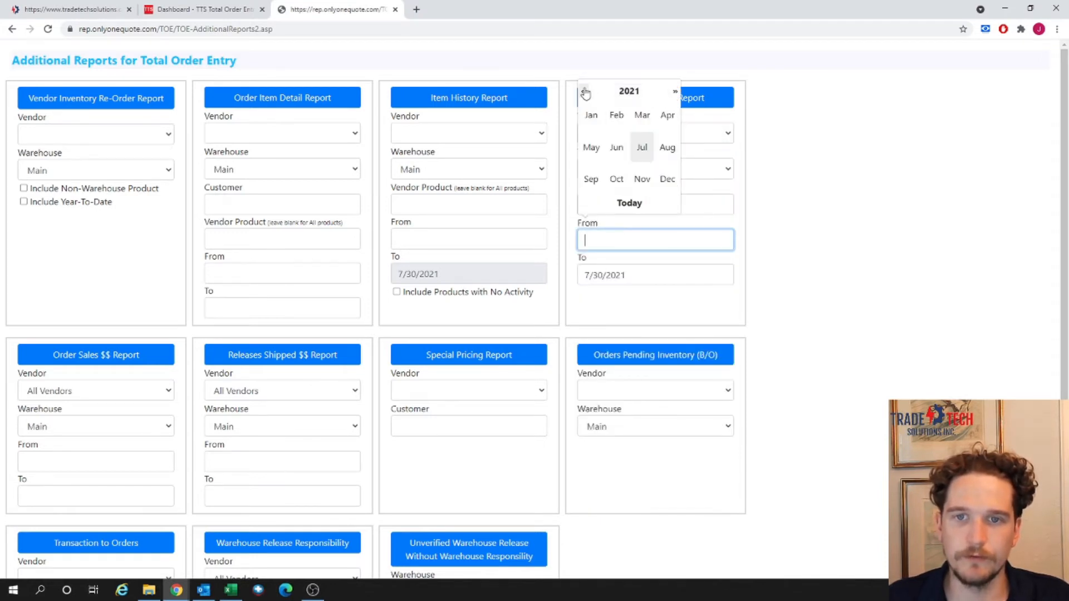
click(592, 117)
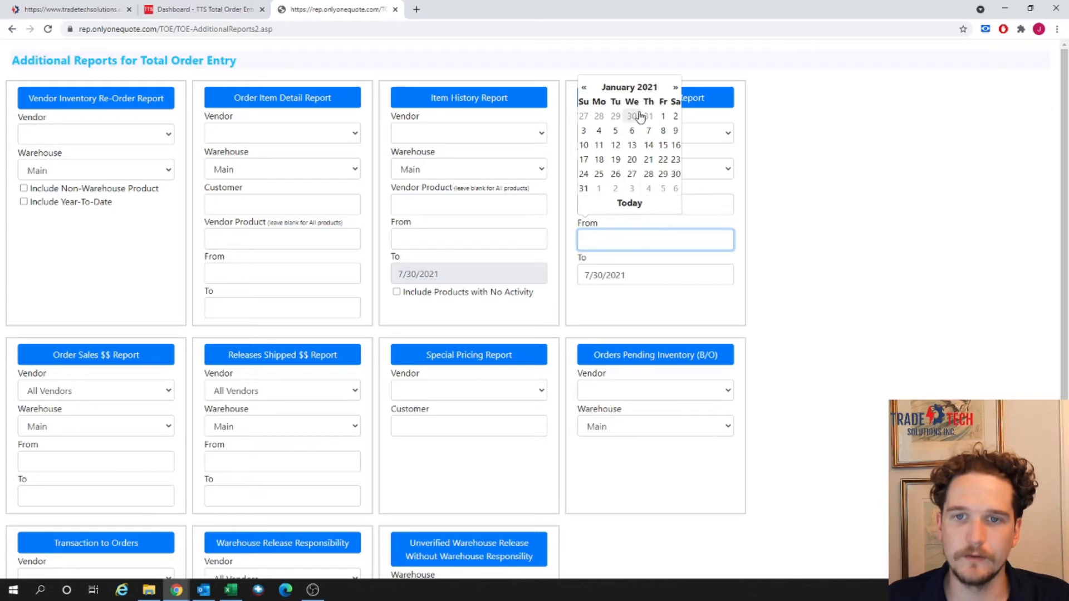
click(662, 116)
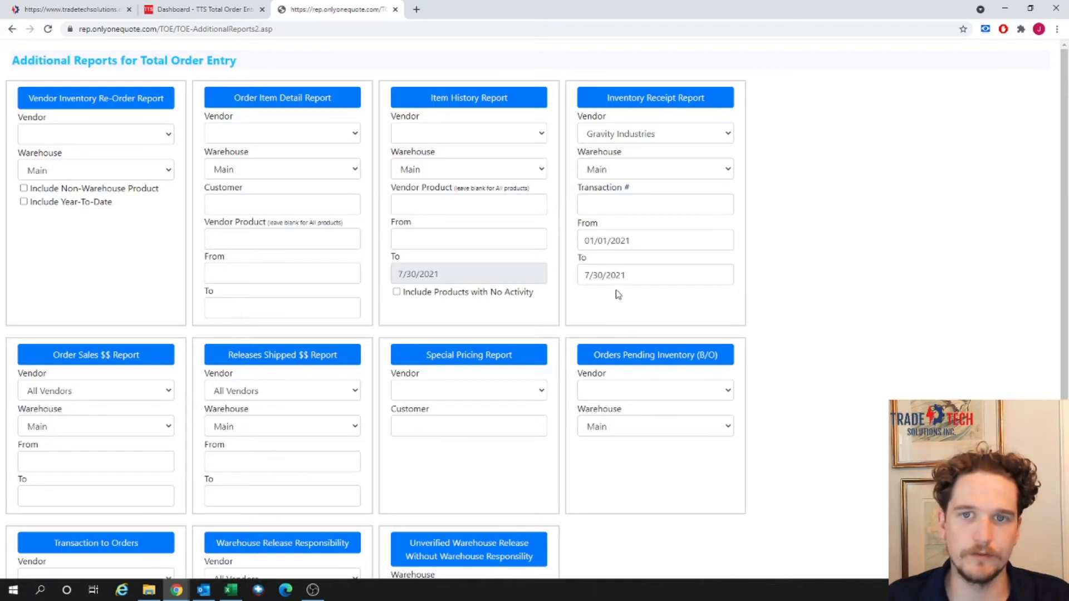
click(655, 100)
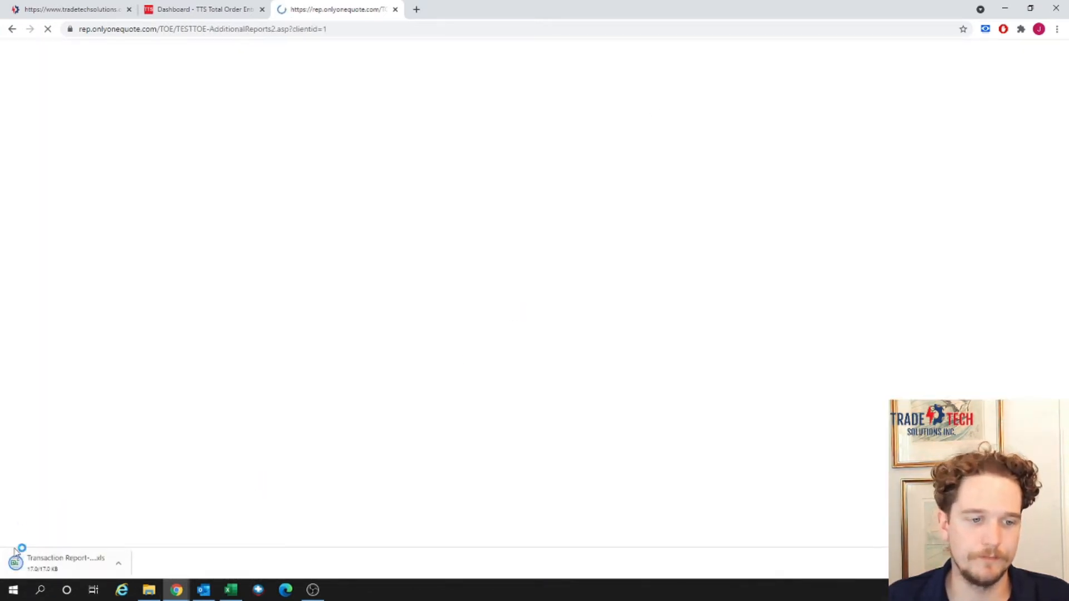
click(64, 564)
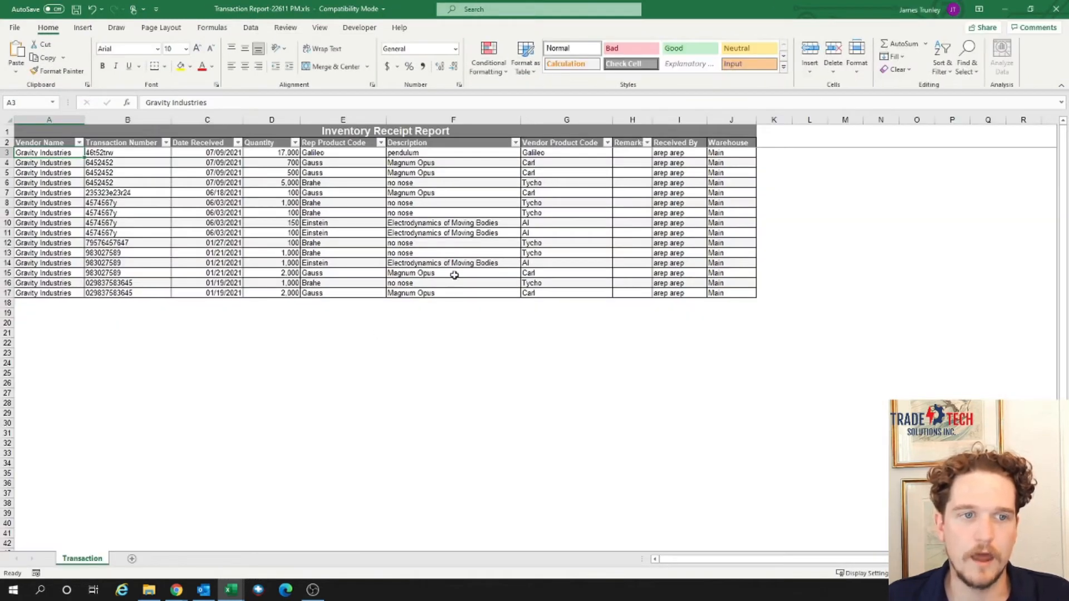
Examine the receipt report's columns, from vendor name, transaction number and date received through product codes, remarks, received by and warehouse.
drag(55, 160, 59, 263)
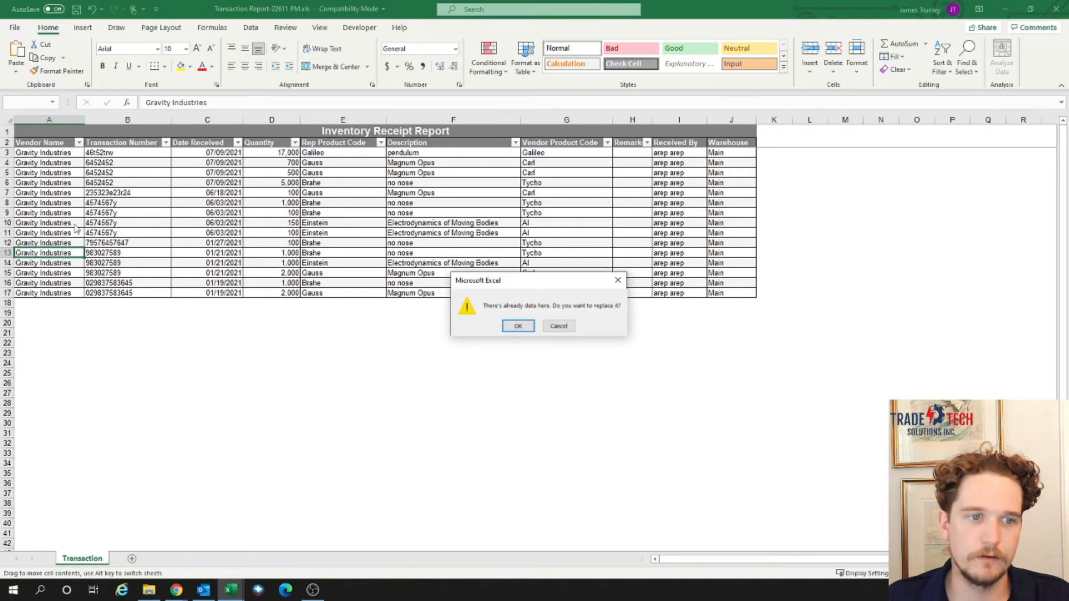
click(558, 327)
drag(150, 161, 143, 156)
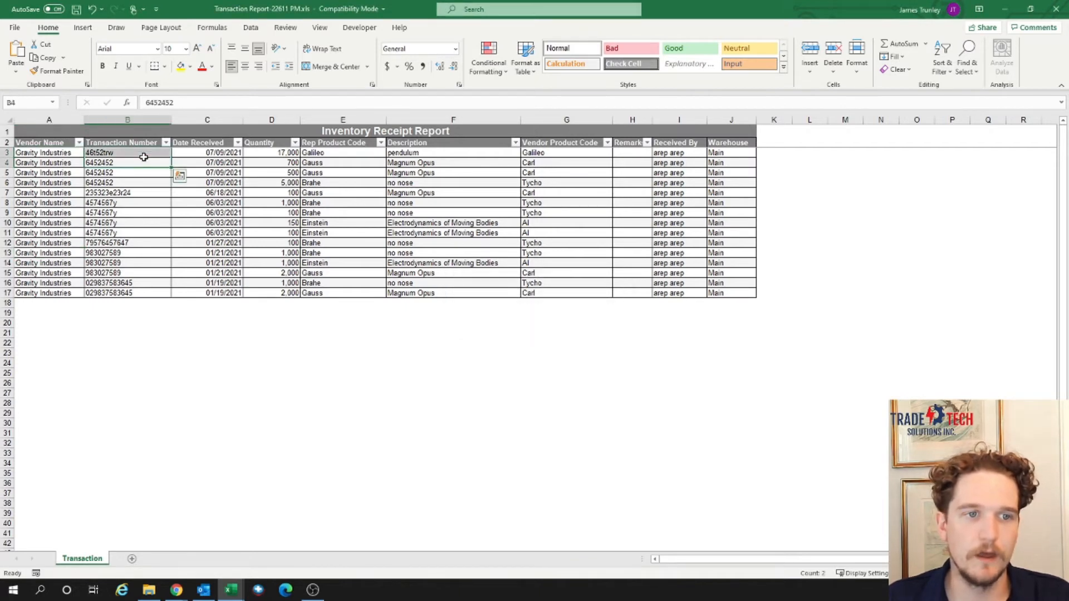
click(148, 192)
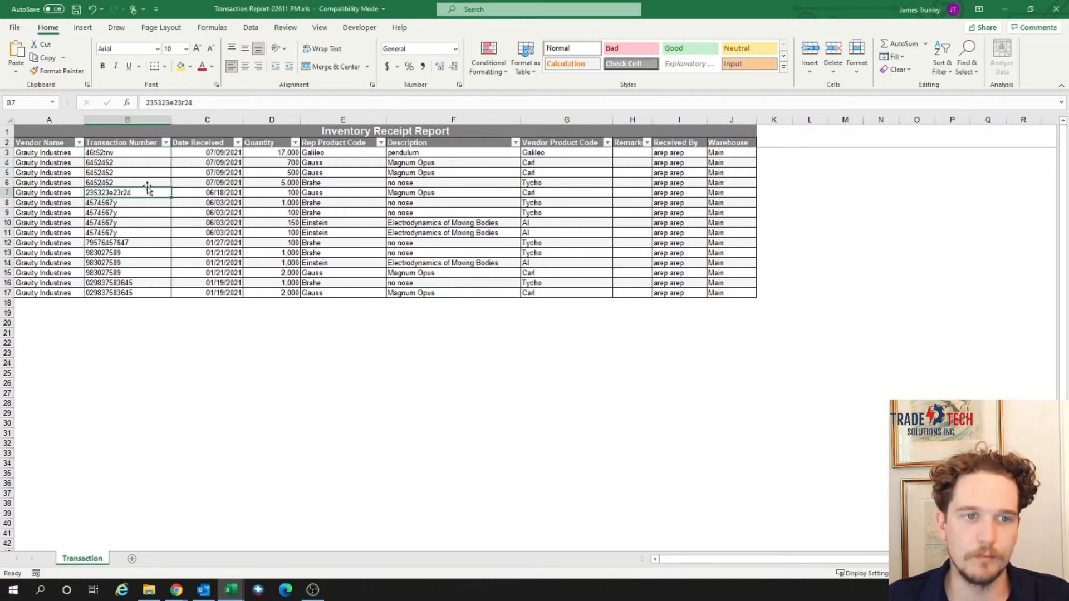
click(231, 163)
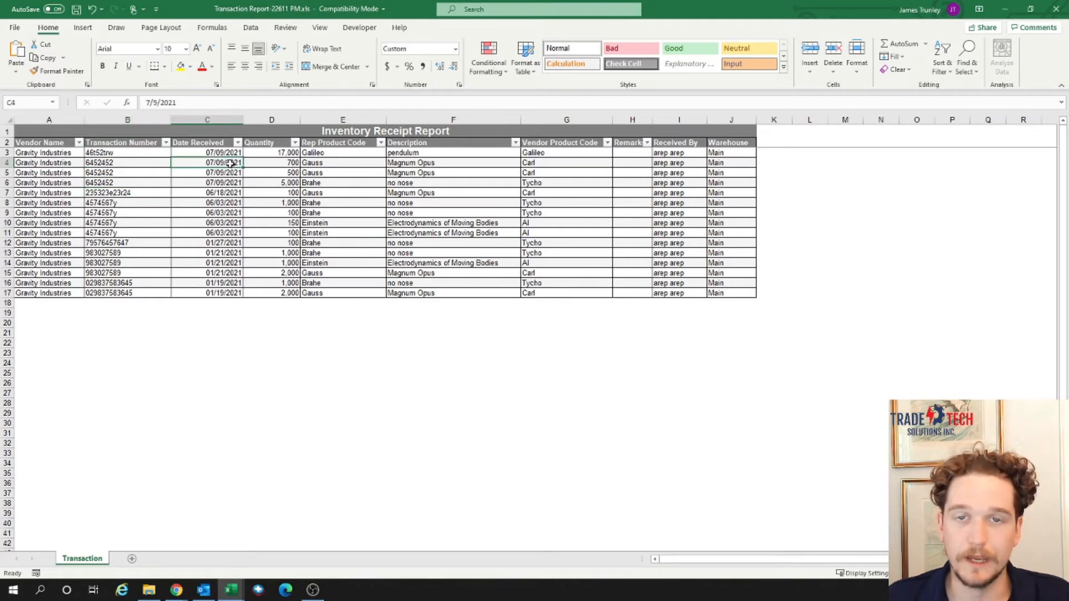
click(280, 154)
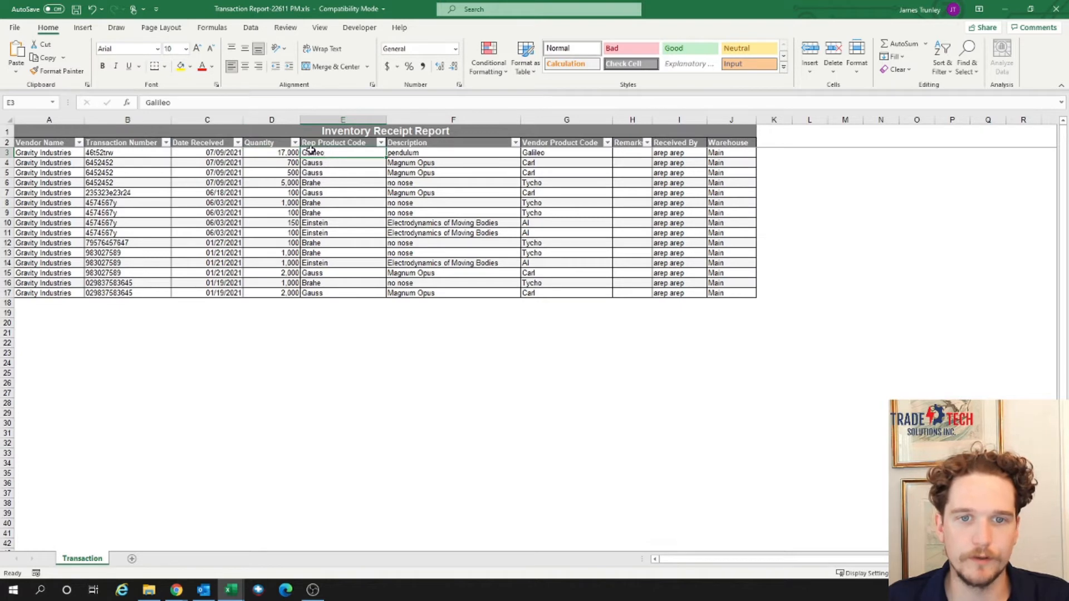
click(447, 158)
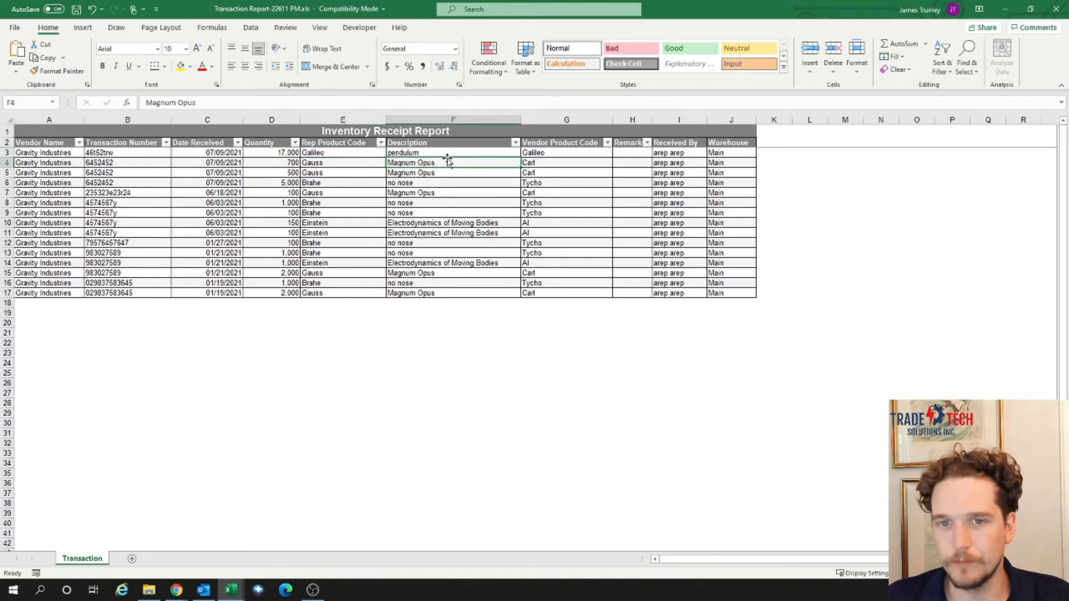
click(564, 154)
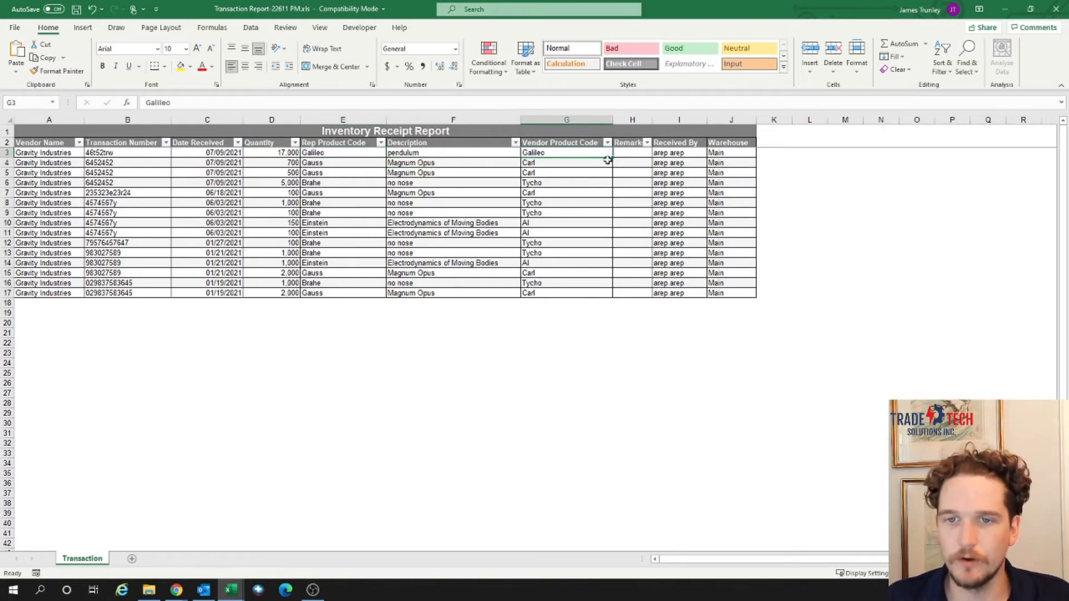
click(641, 155)
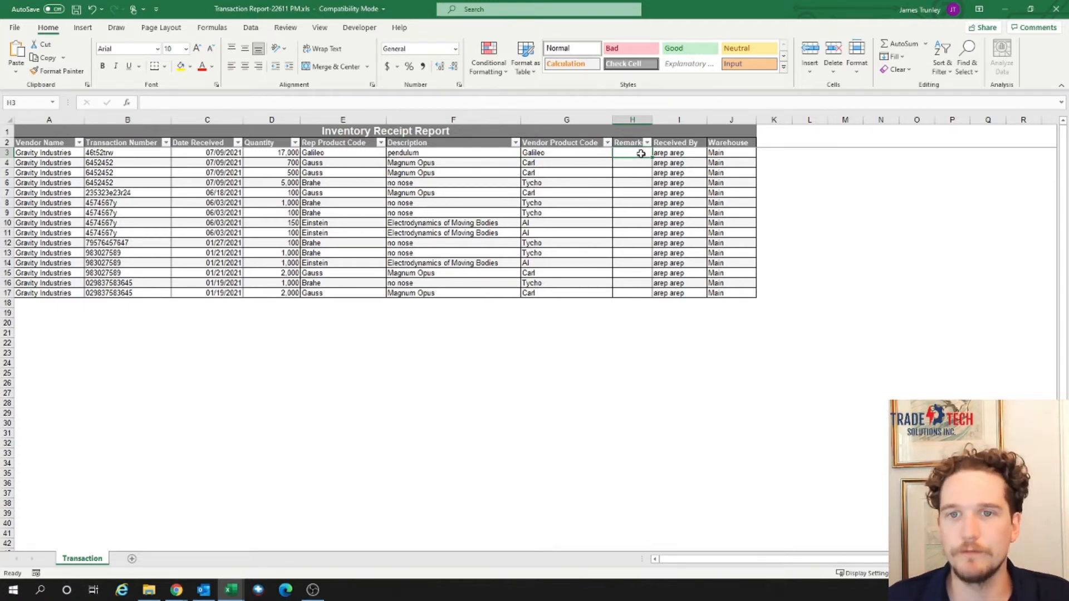
click(679, 163)
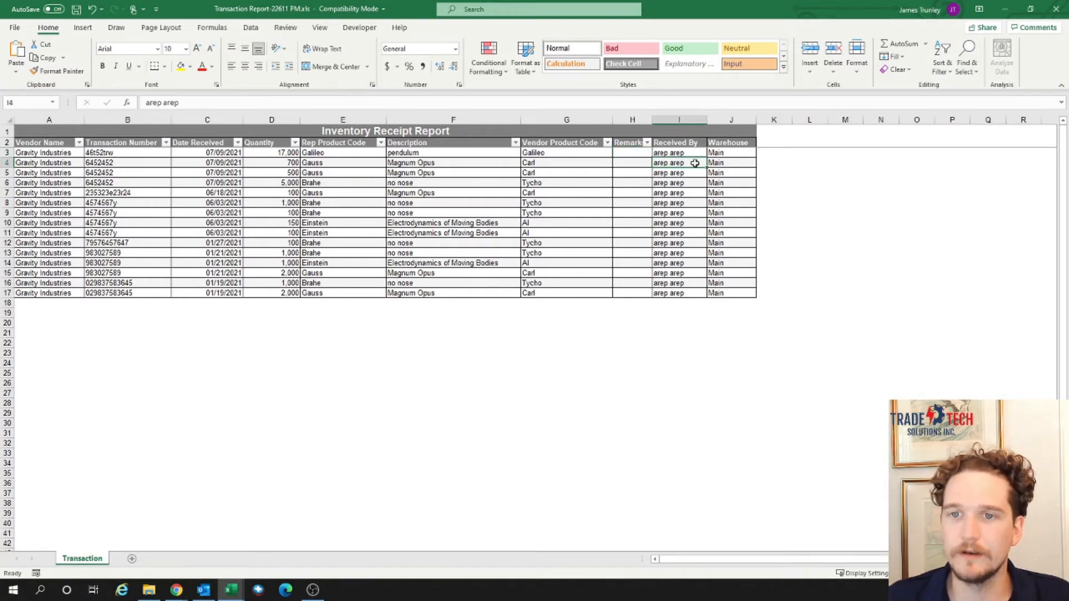
click(738, 152)
click(366, 355)
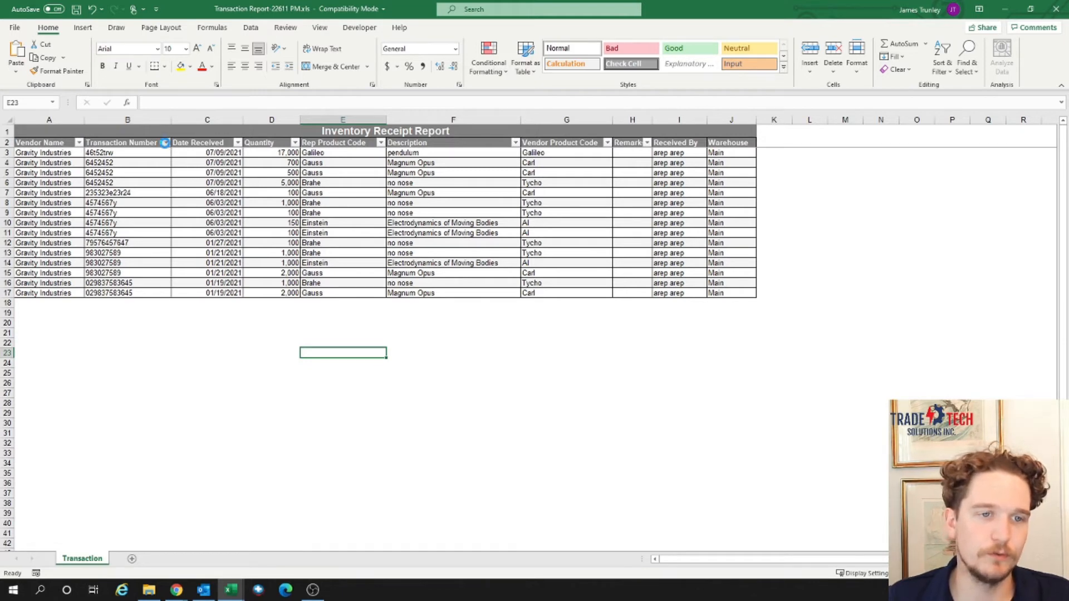
Filter the Transaction Number column to show only 46t52trw and 4574567y.
click(165, 143)
click(54, 274)
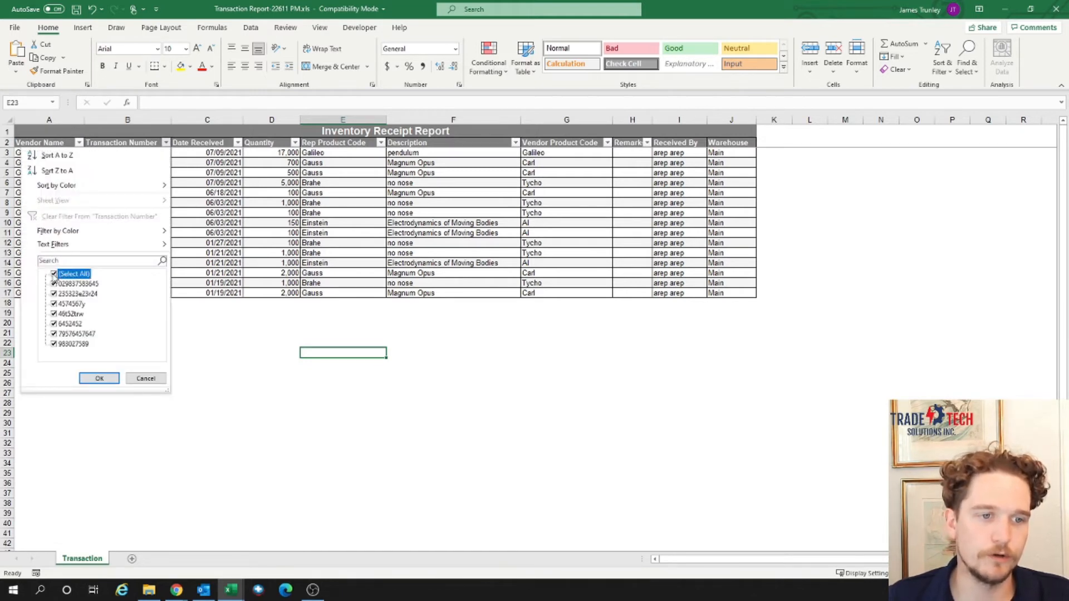
click(54, 314)
click(53, 304)
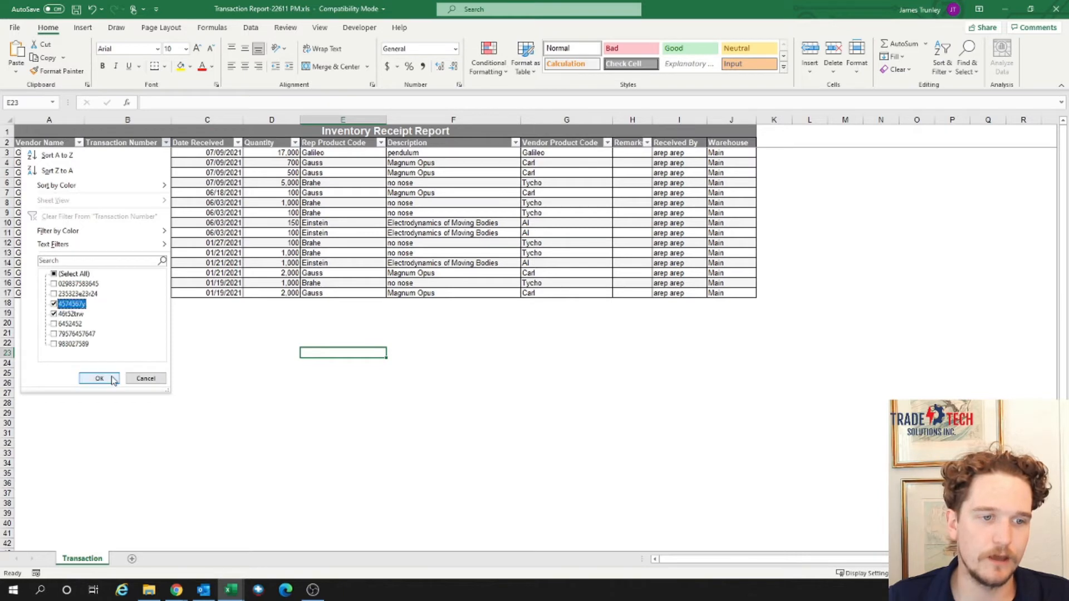
click(106, 379)
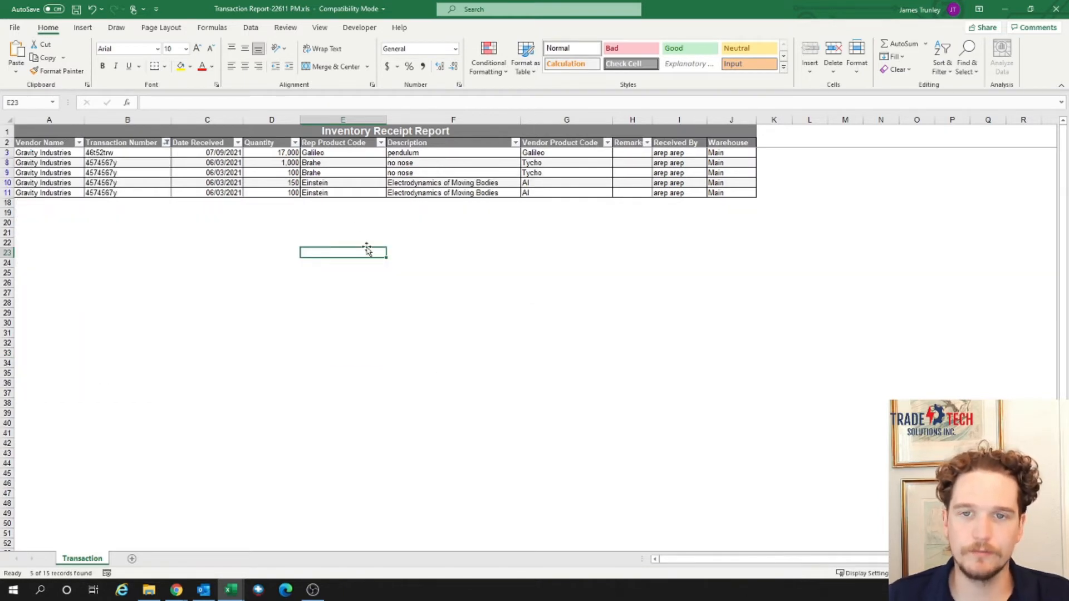
Select the full transaction number text in the last filtered row of the receipt report.
click(133, 195)
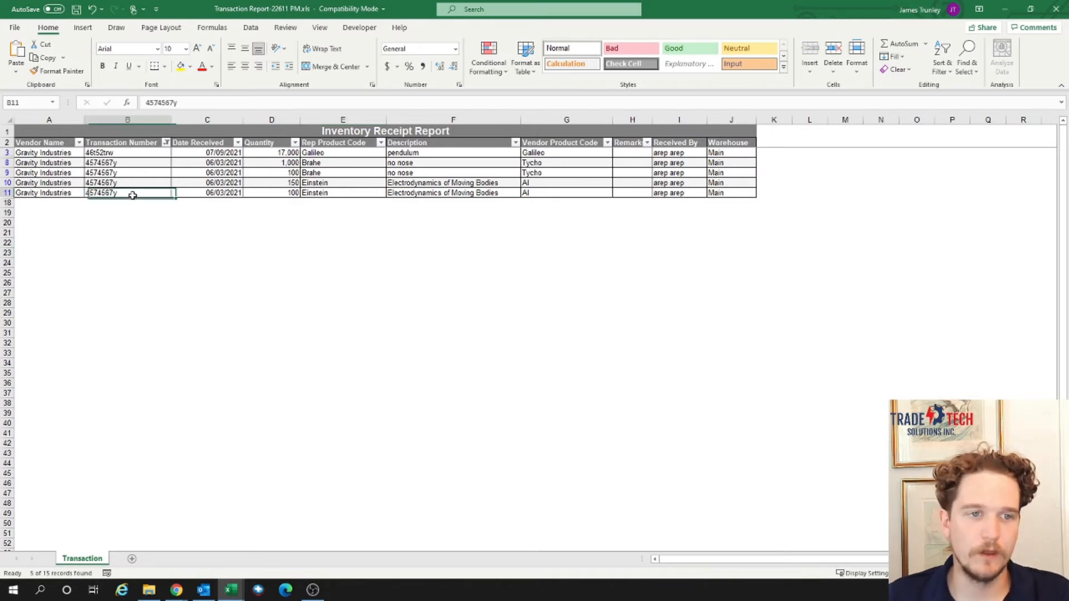
drag(209, 102, 143, 105)
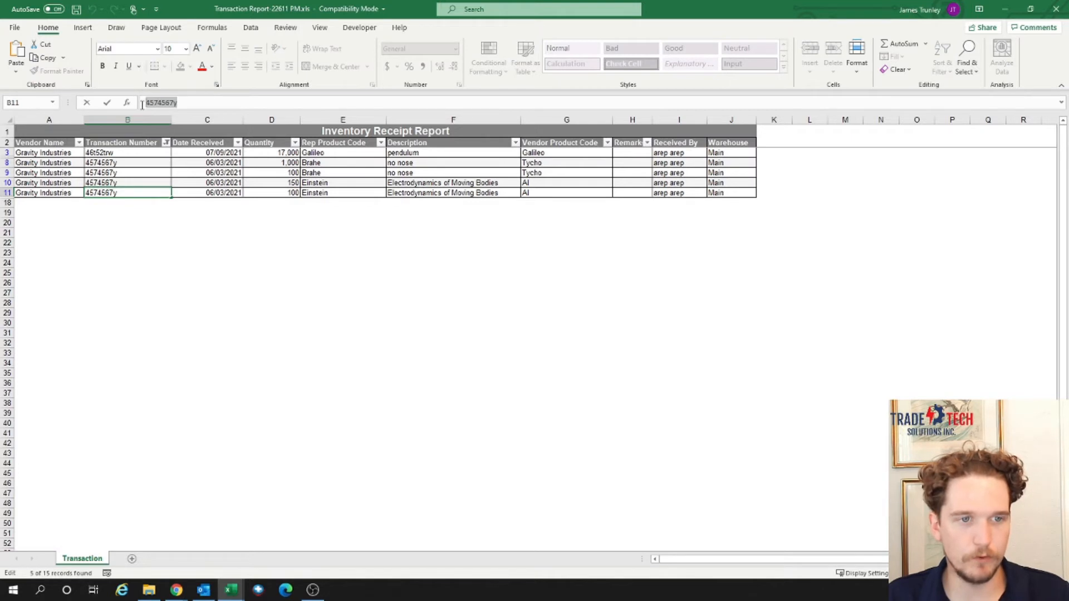
click(209, 243)
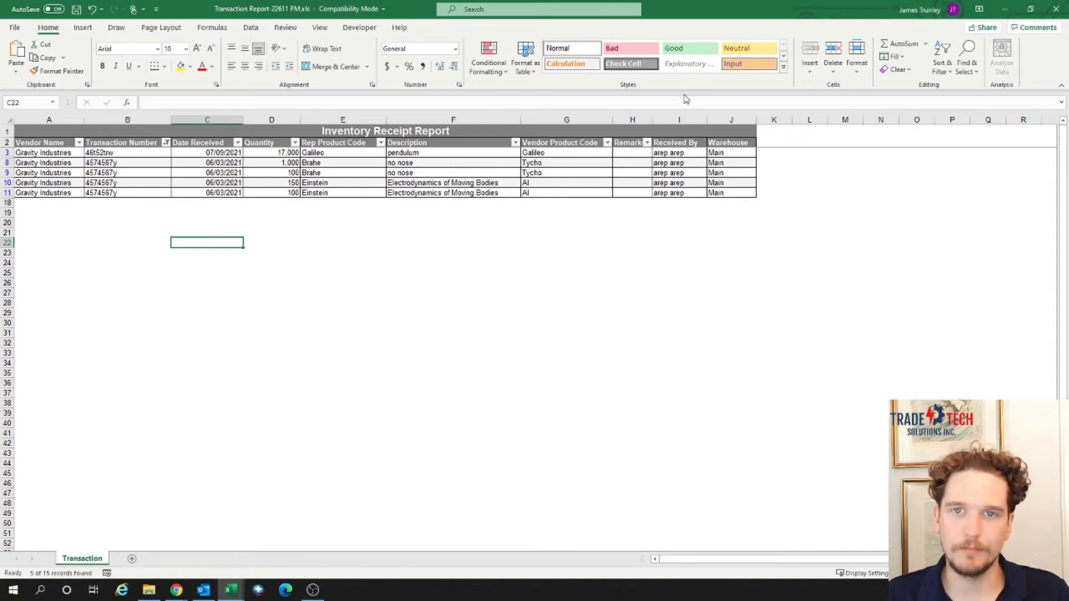
Minimize the receipt report and close the item history workbook without saving to return to the reports page in Chrome.
click(1012, 5)
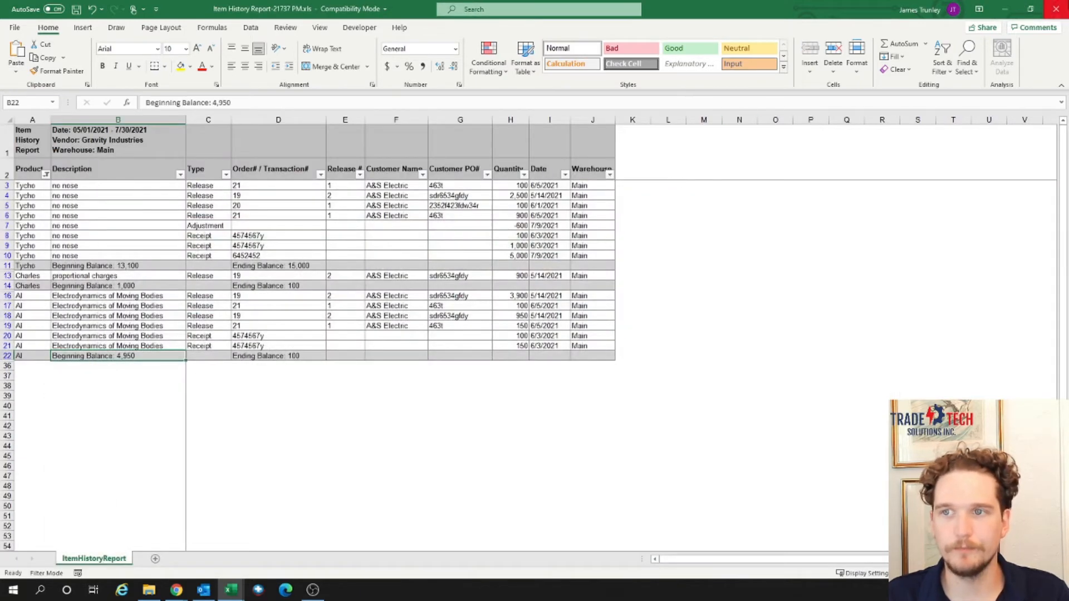
click(1057, 8)
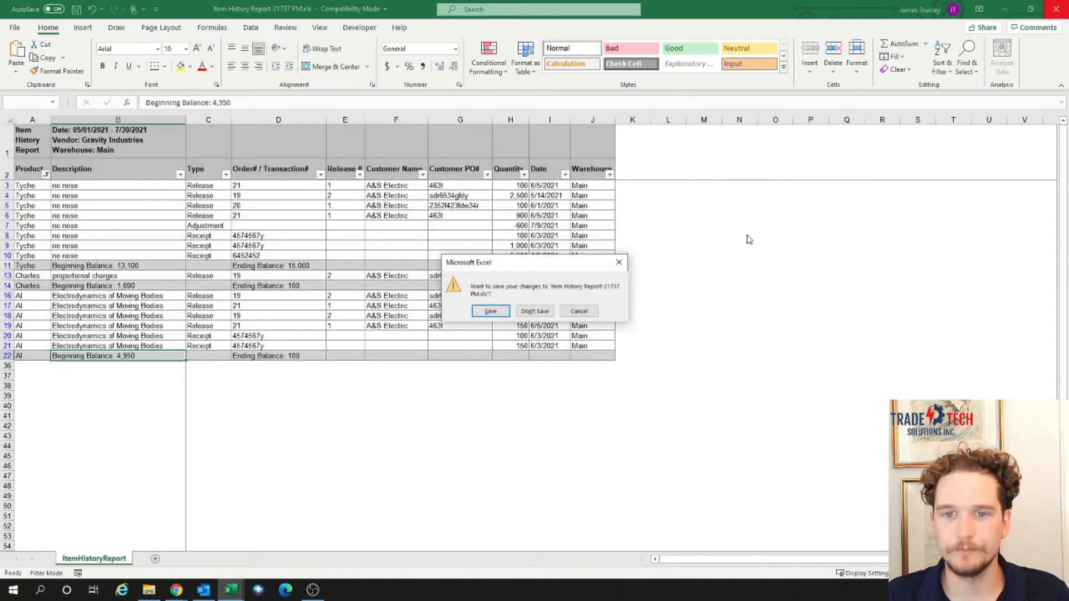
click(540, 312)
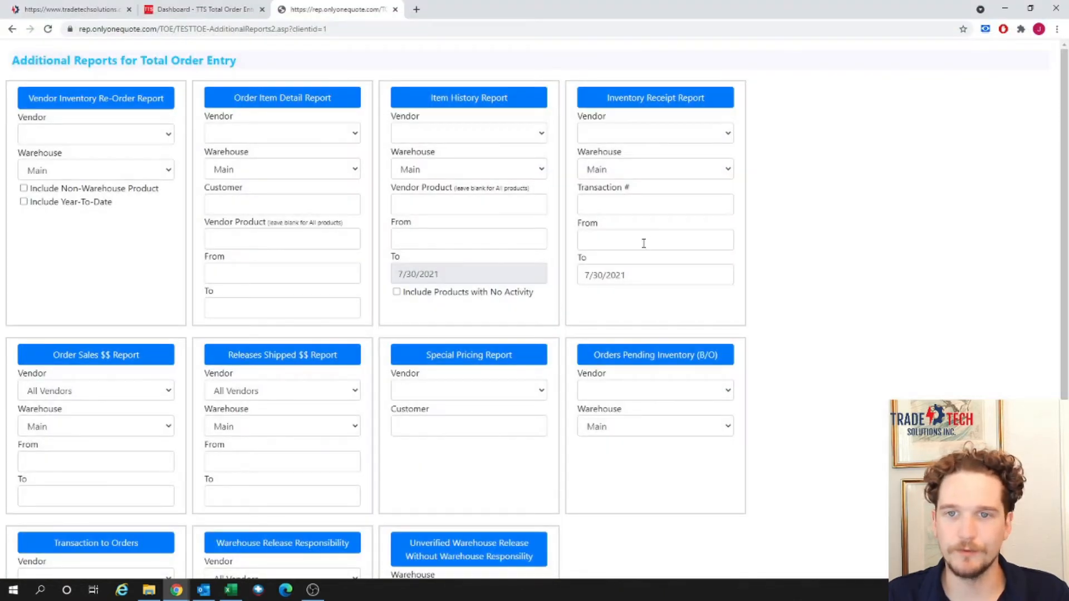
Generate the Inventory Receipt Report for Gravity Industries with transaction number 4574567y, and open the workbook to review its rows.
click(638, 131)
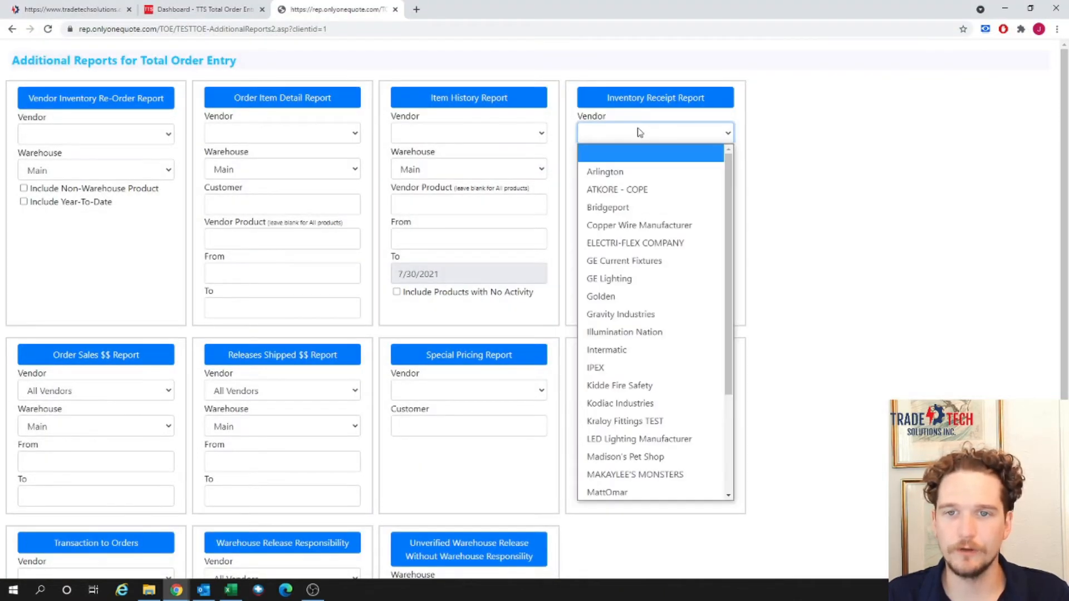
click(664, 314)
click(627, 210)
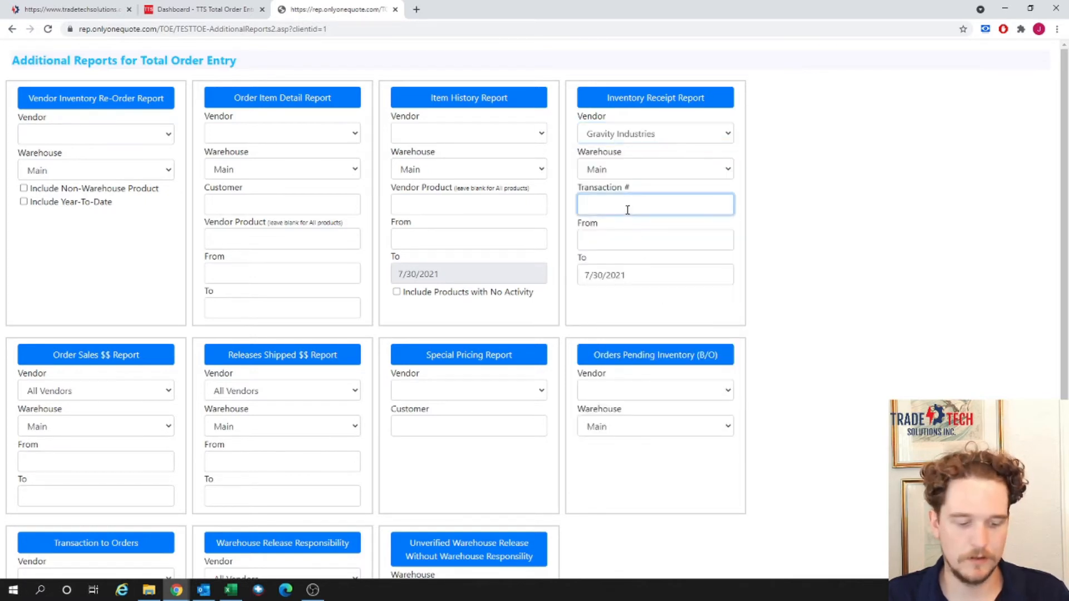
text(4574567y)
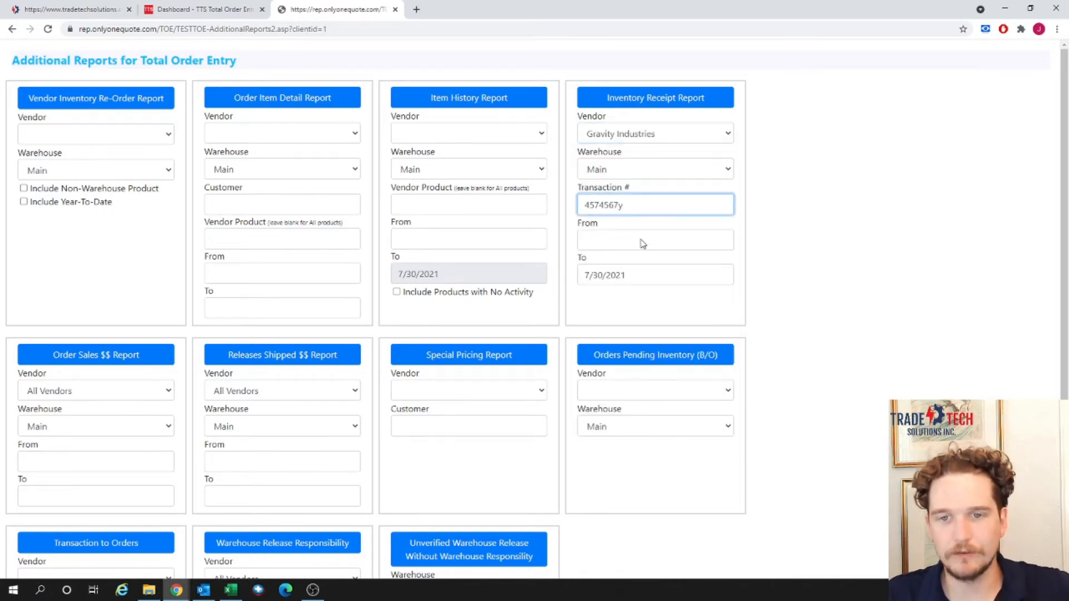
click(654, 98)
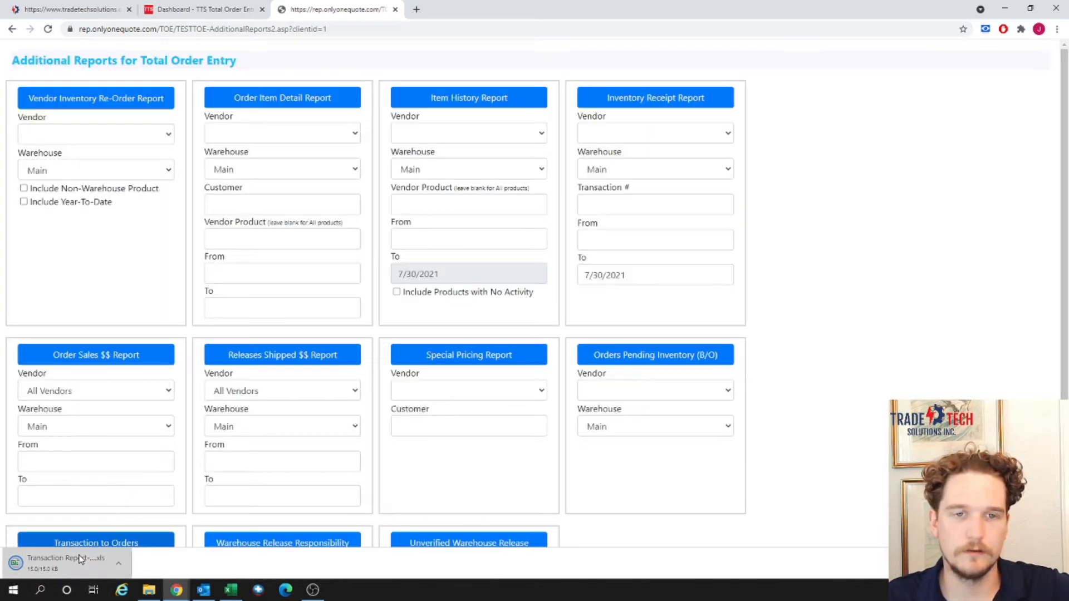
click(80, 559)
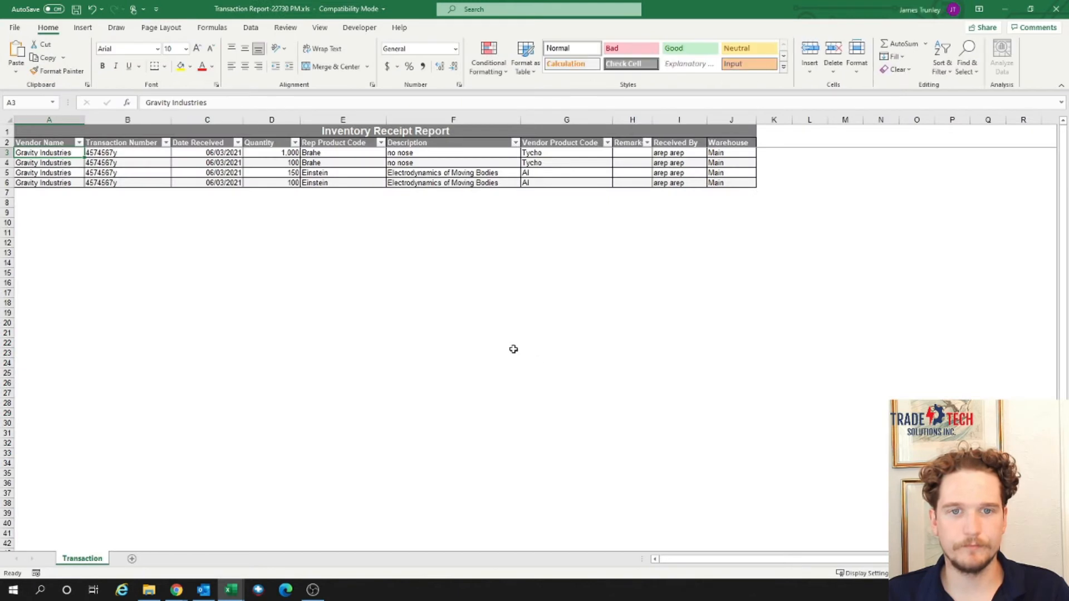
drag(148, 152, 746, 183)
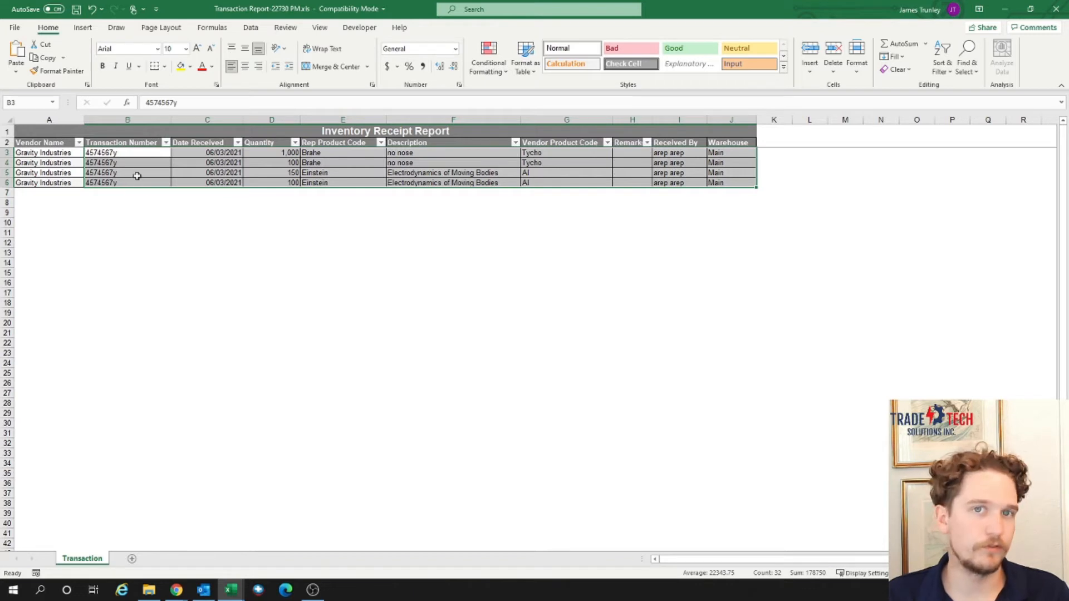
click(224, 270)
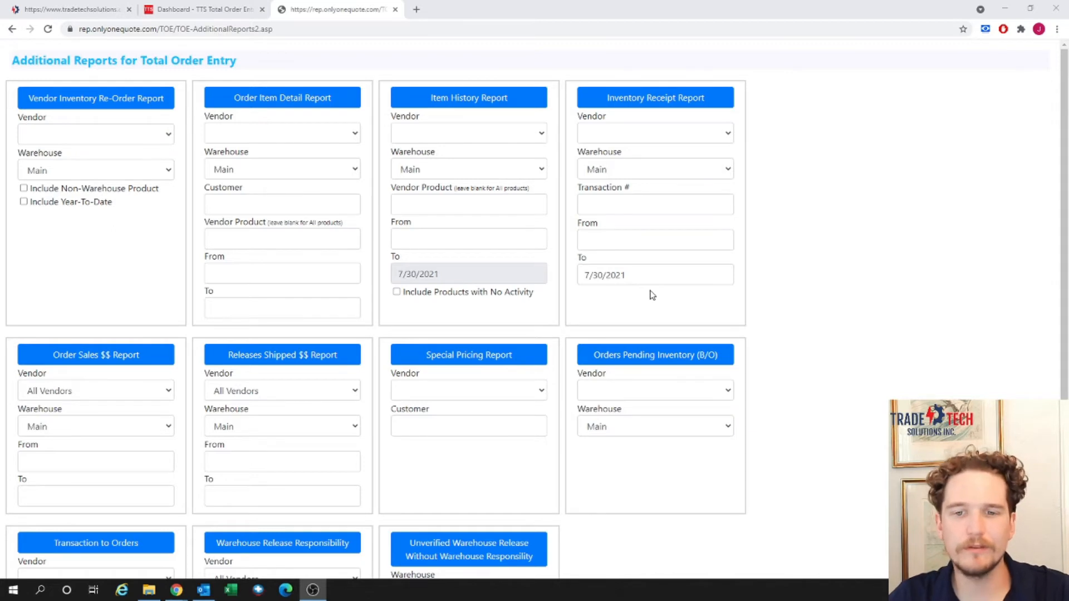
Generate the Orders Pending Inventory (B/O) report for Gravity Industries in the Main warehouse and open its workbook.
scroll(652, 295, down, 3)
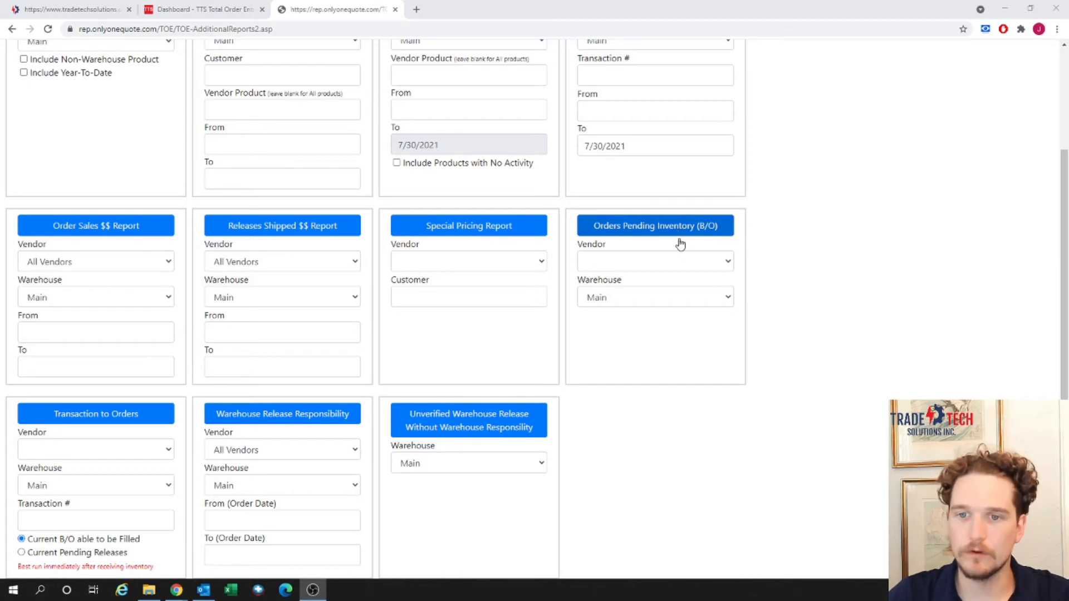
scroll(725, 156, up, 1)
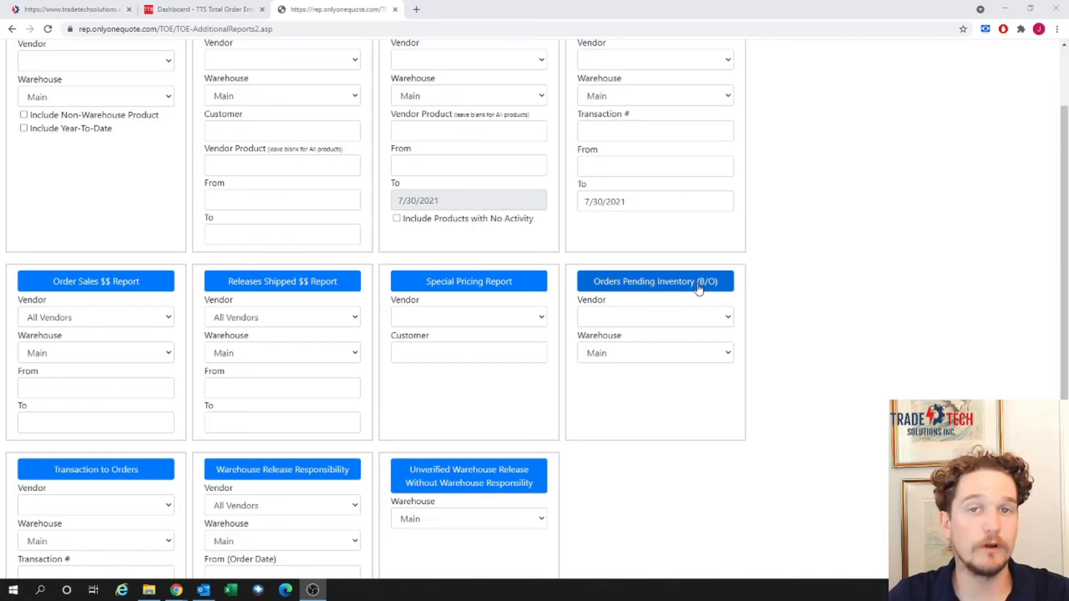
click(675, 326)
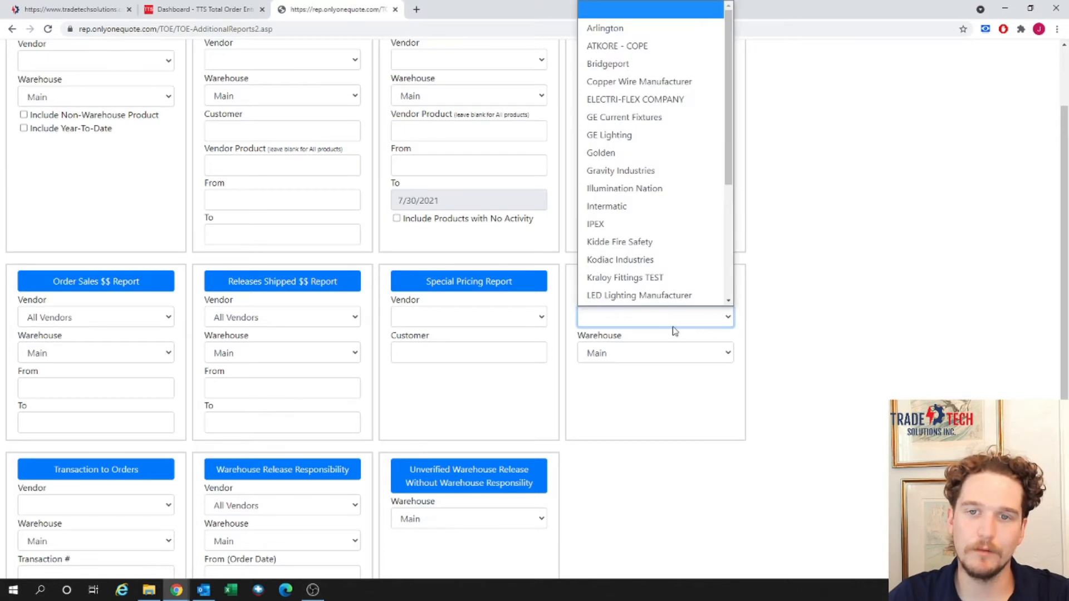
scroll(686, 227, up, 1)
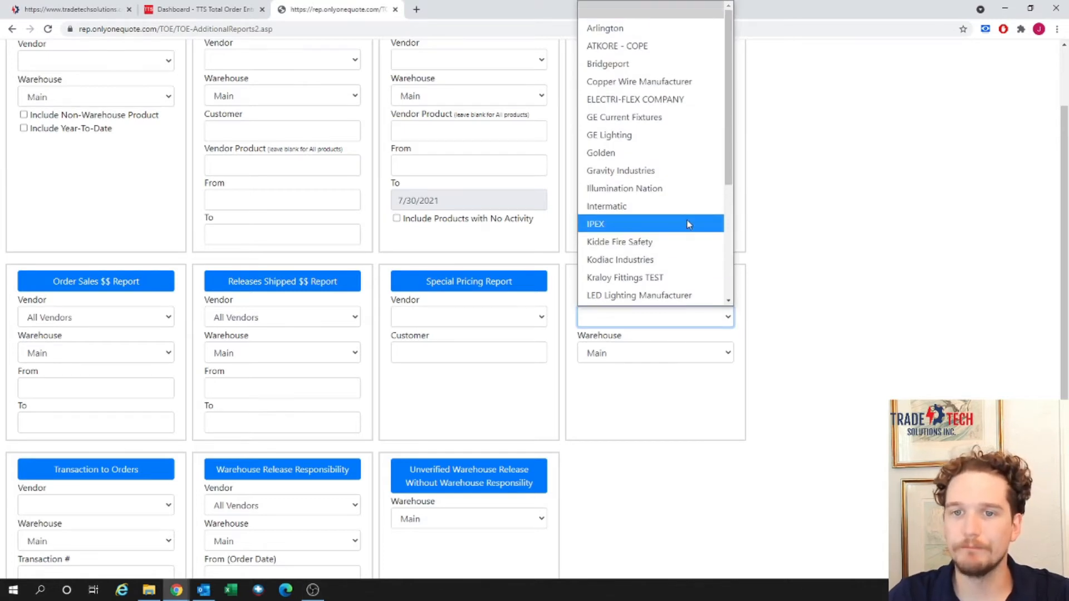
click(639, 174)
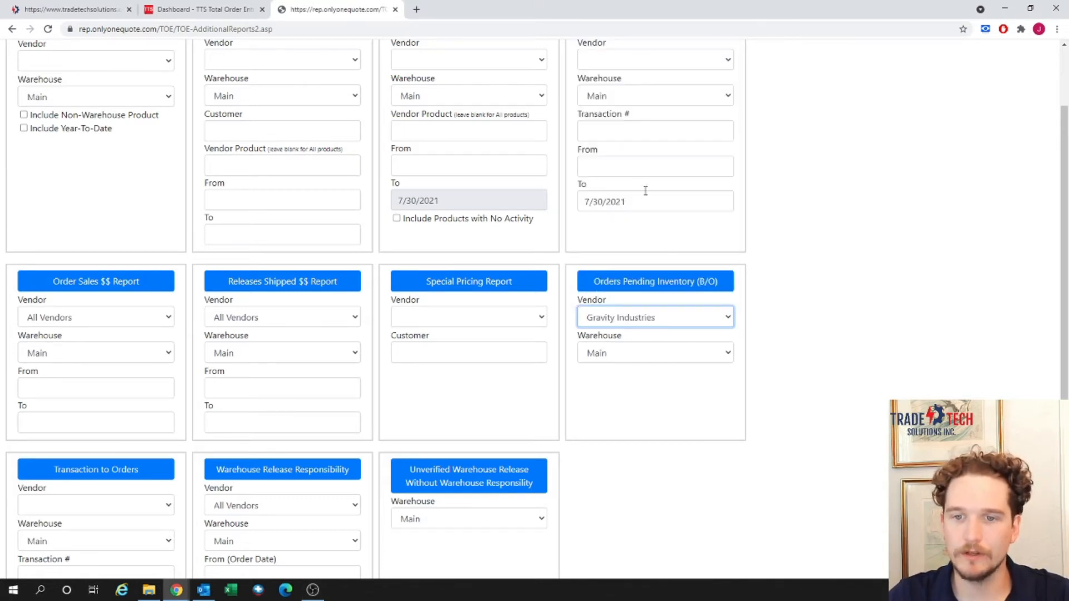
click(652, 287)
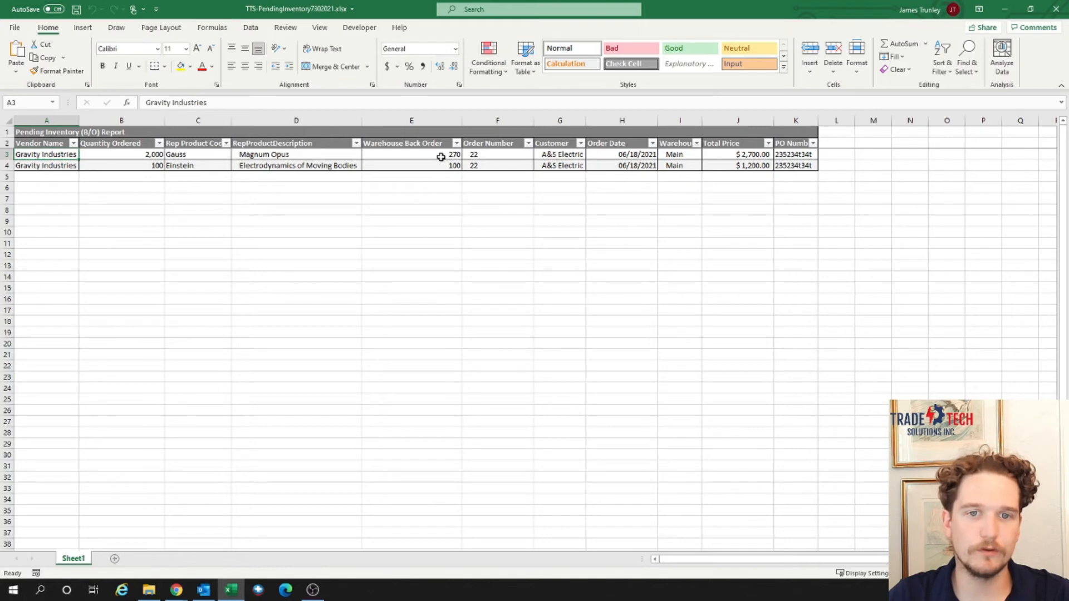
Examine the order numbers, ordered quantities and warehouse back orders in the pending inventory report, and close the workbook.
drag(483, 154, 480, 165)
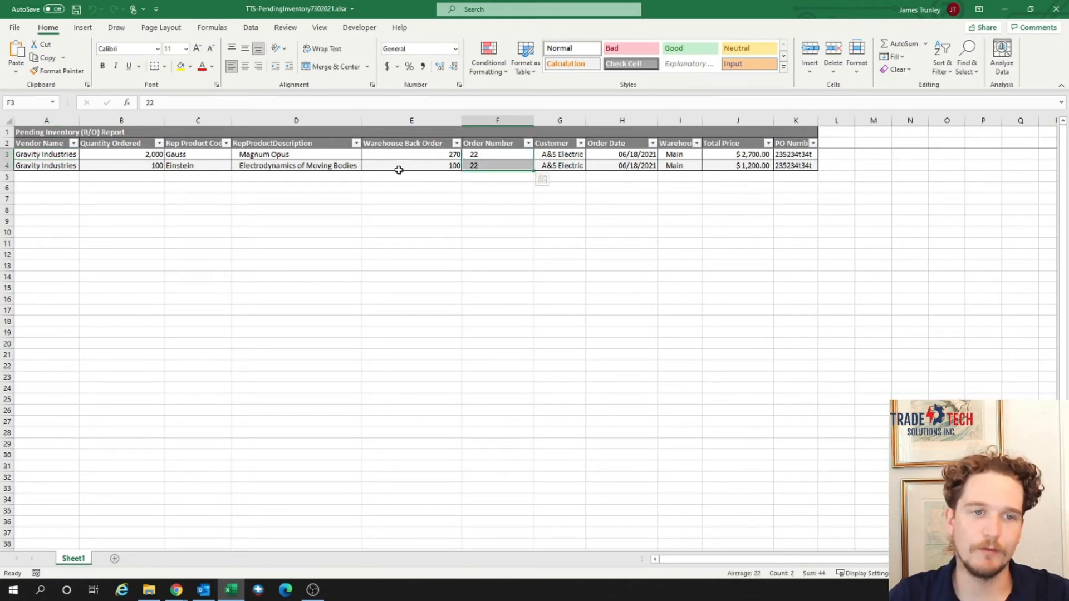
click(151, 157)
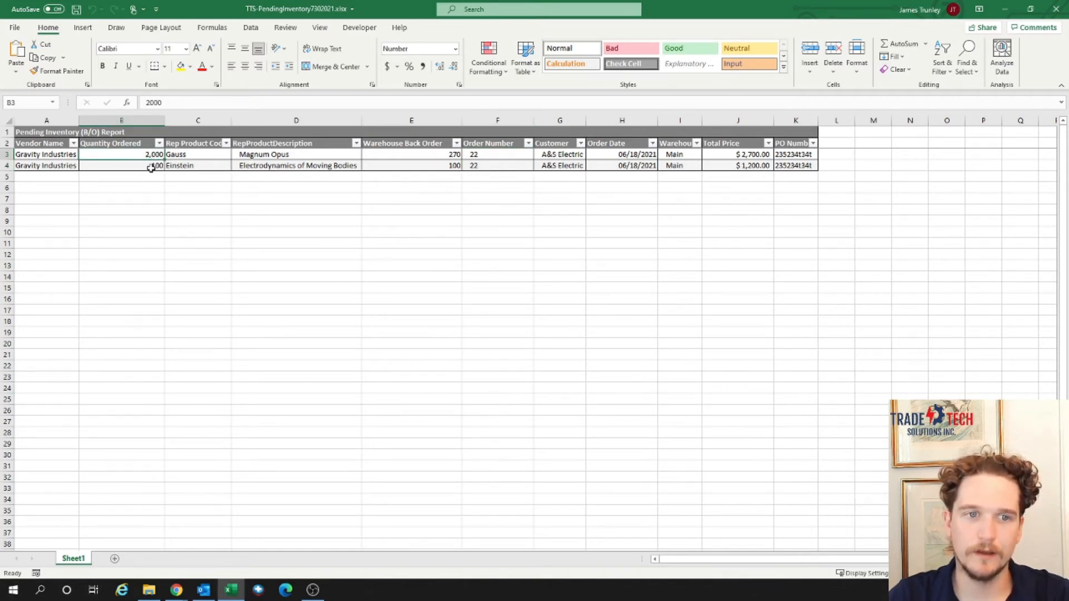
click(145, 166)
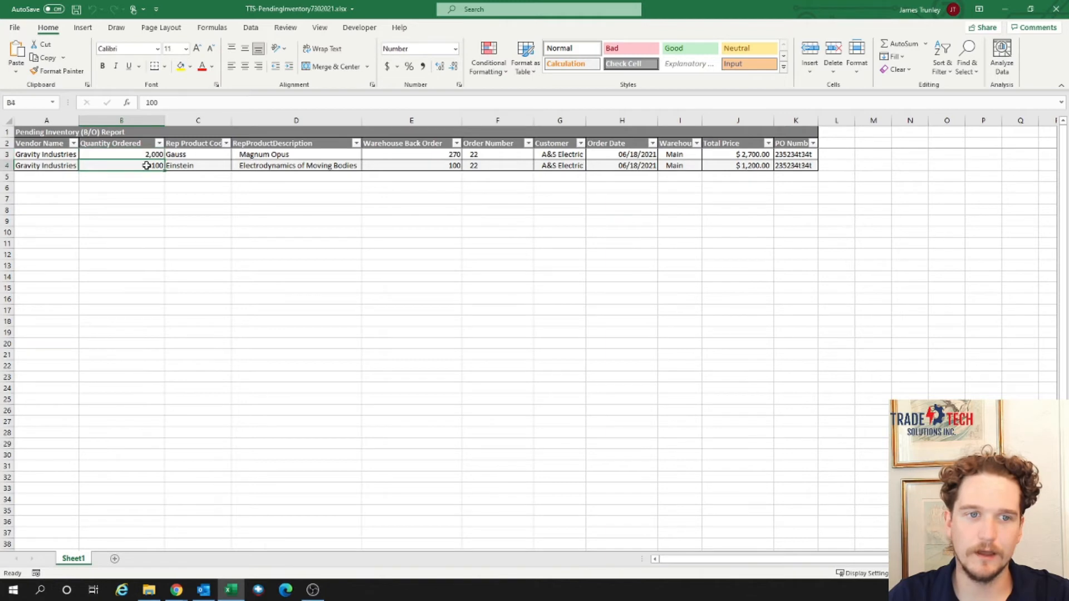
click(394, 152)
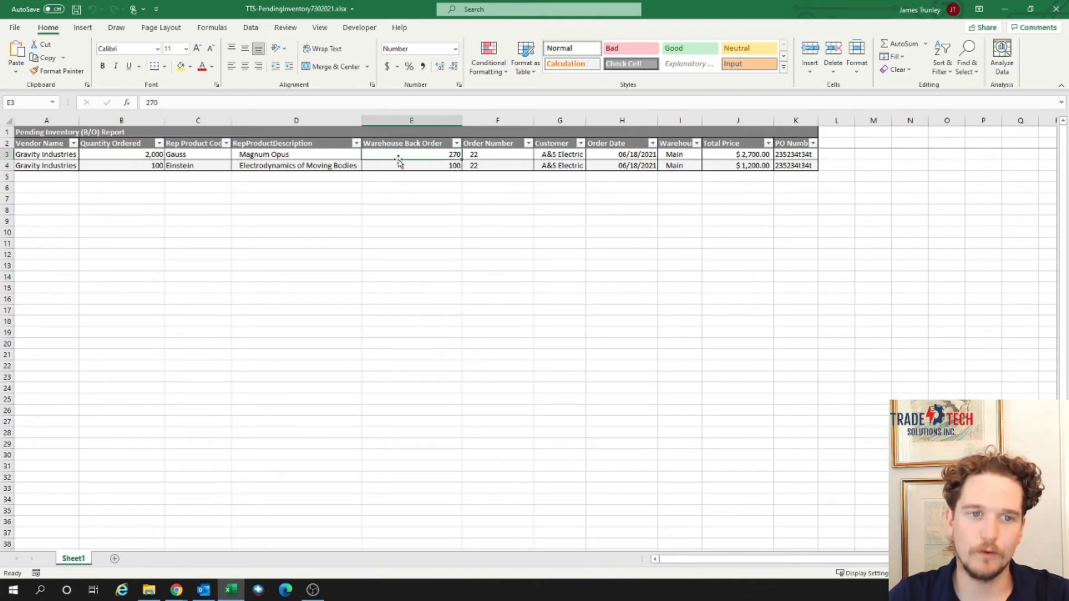
key(Down)
click(404, 156)
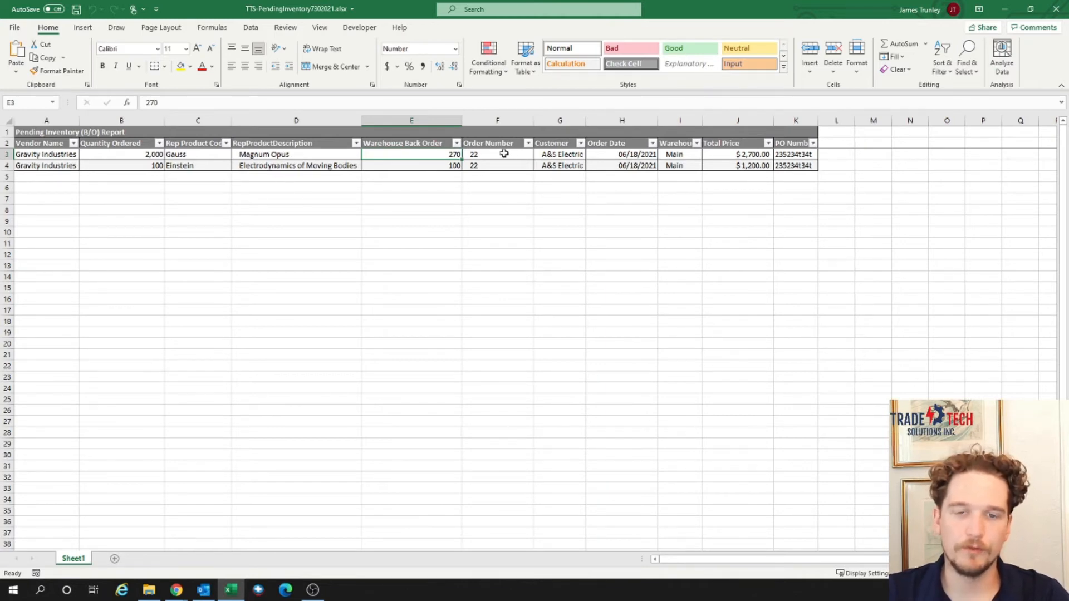
drag(506, 153, 490, 284)
click(567, 231)
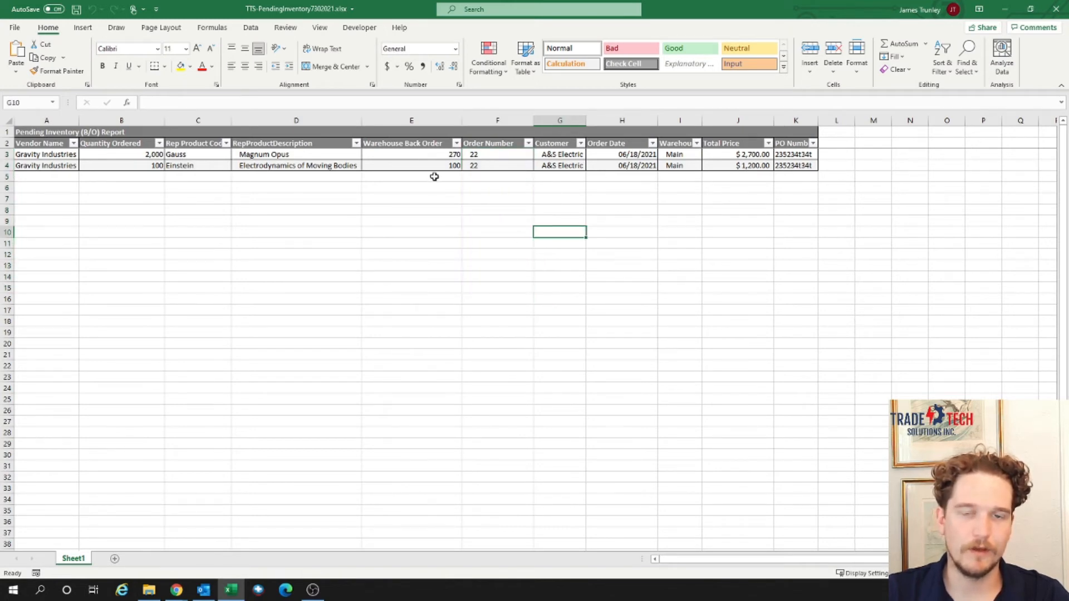
drag(434, 177, 420, 286)
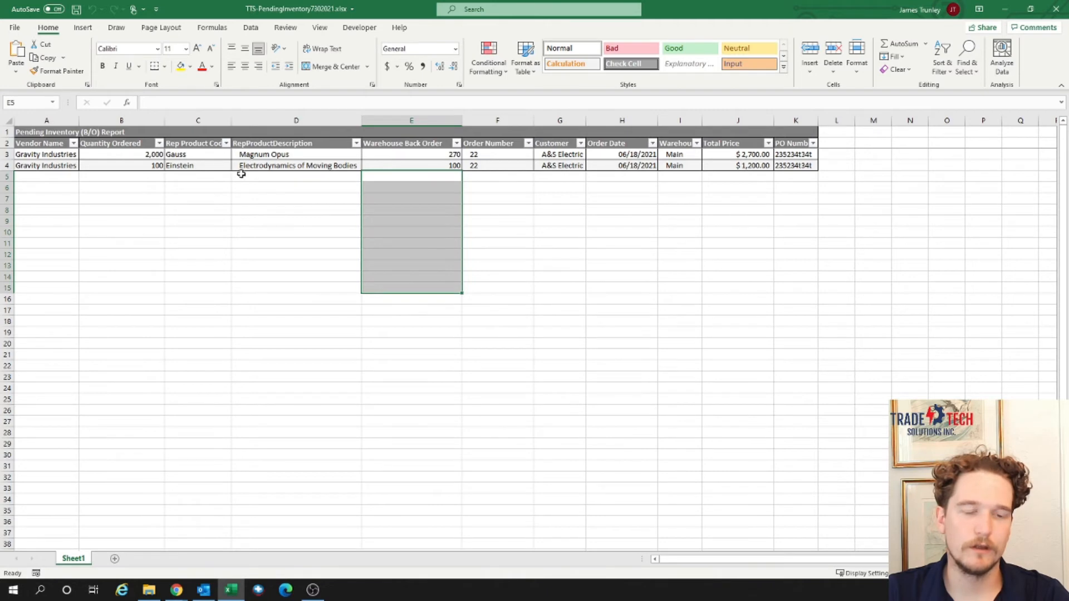
click(271, 179)
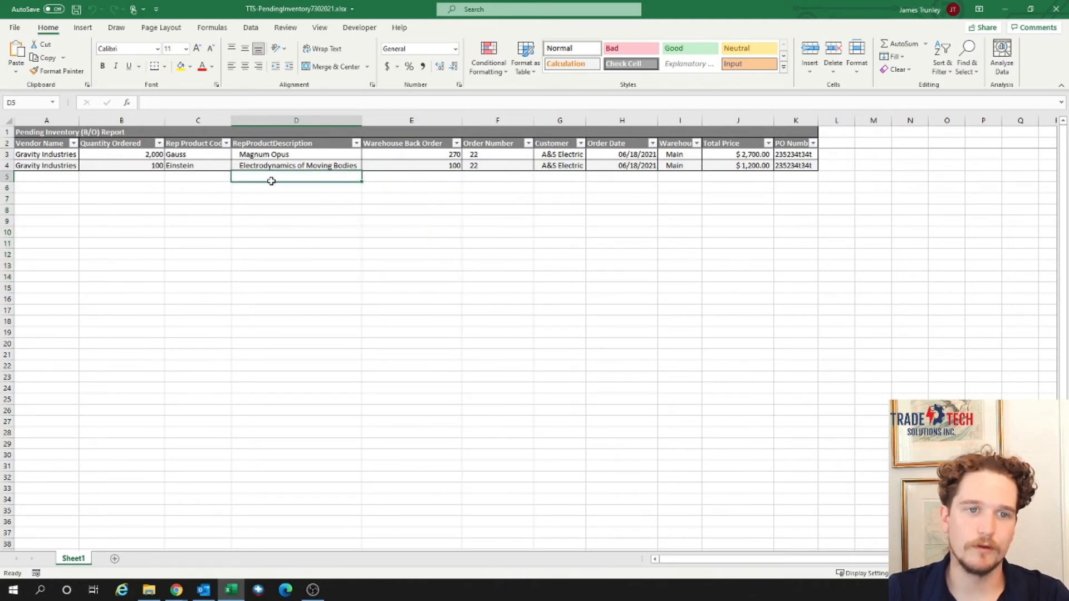
drag(271, 181, 203, 312)
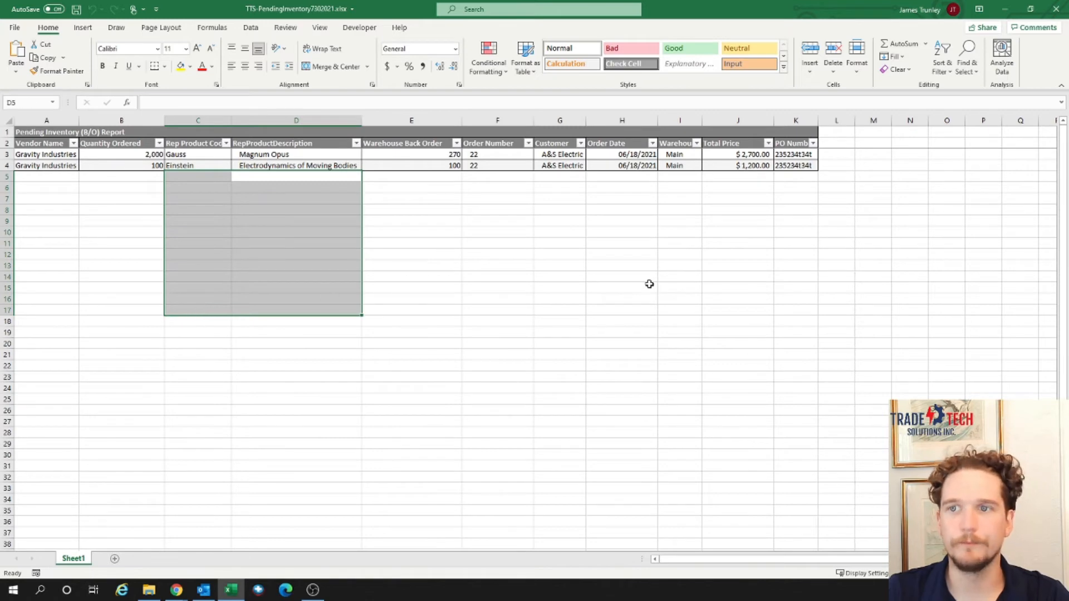
click(1045, 4)
click(1045, 11)
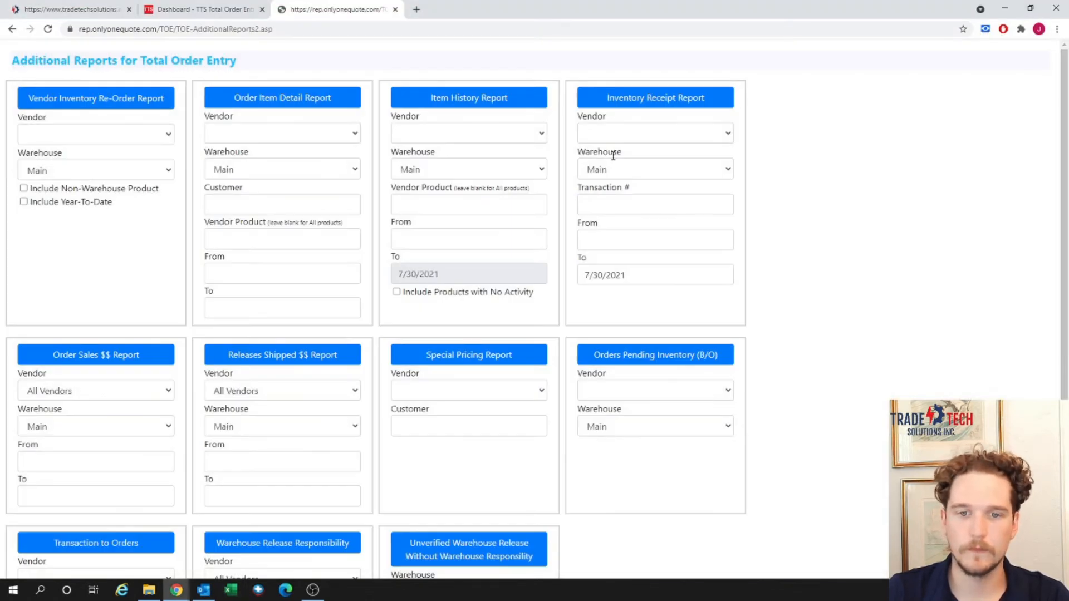
Generate the Transaction to Orders report for Gravity Industries, transaction 4574567y, with Current B/O able to be Filled, and open the workbook.
scroll(612, 152, down, 2)
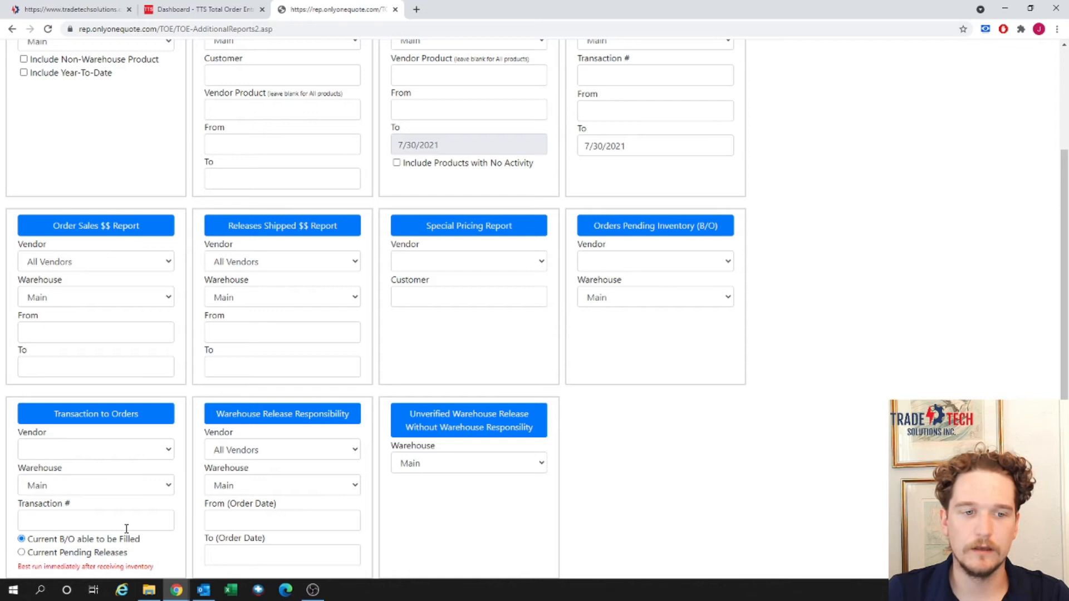
click(156, 456)
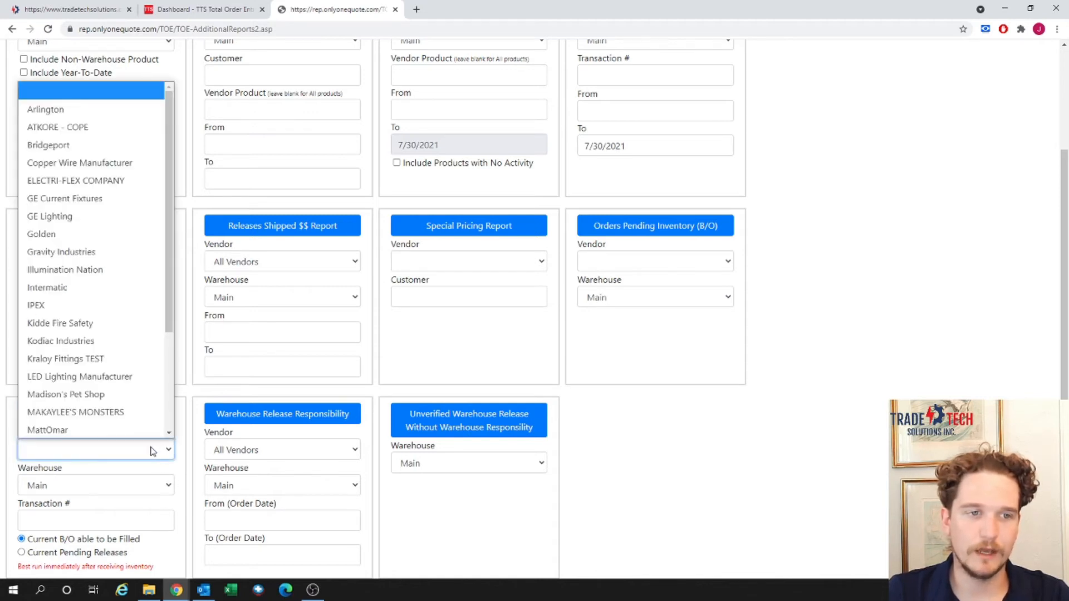
click(97, 253)
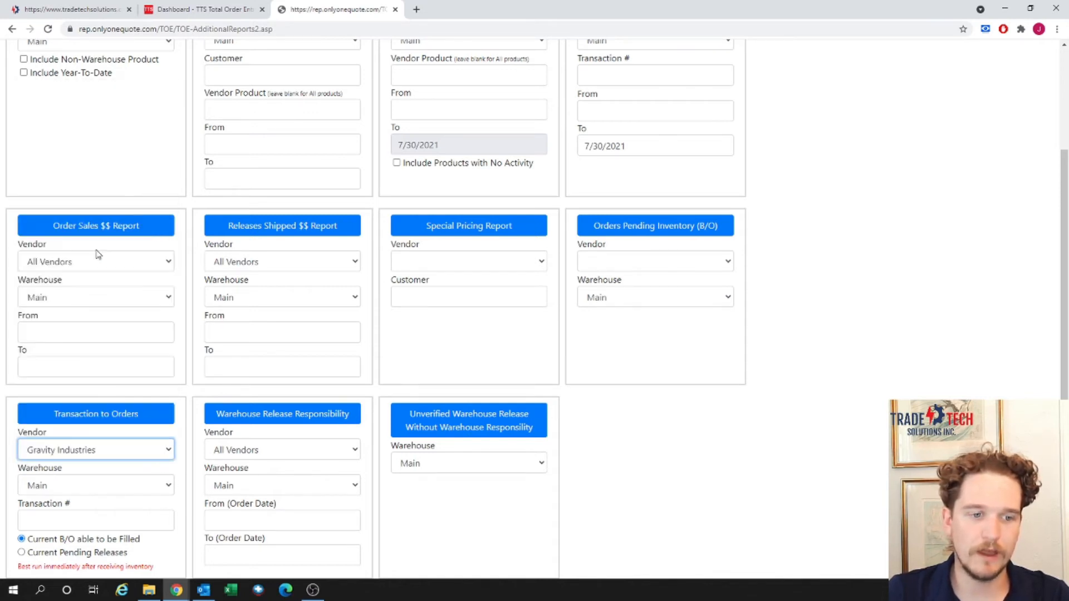
click(91, 517)
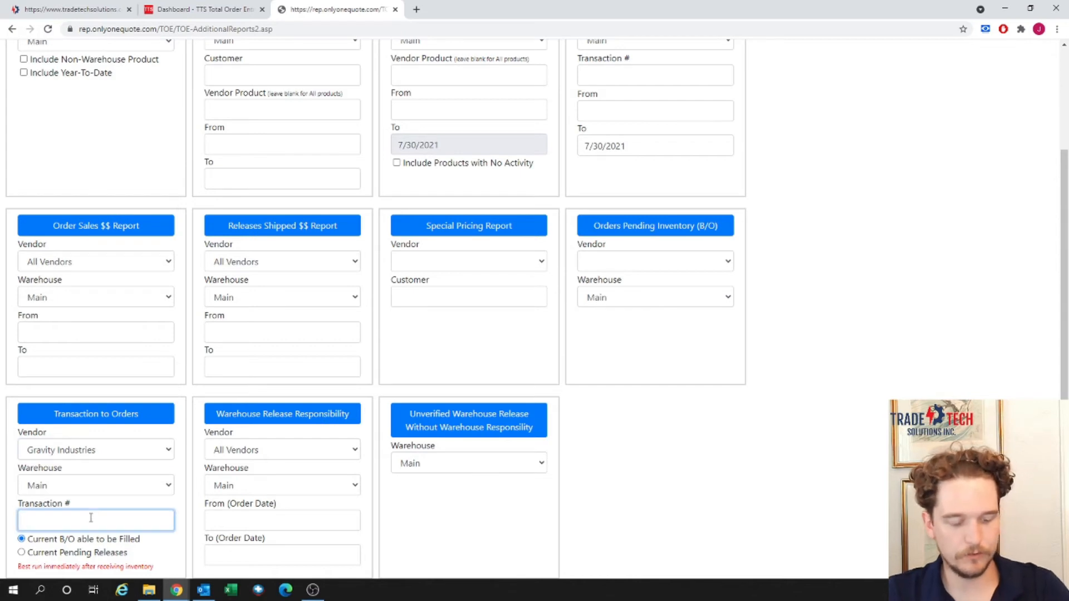
text(4574567y)
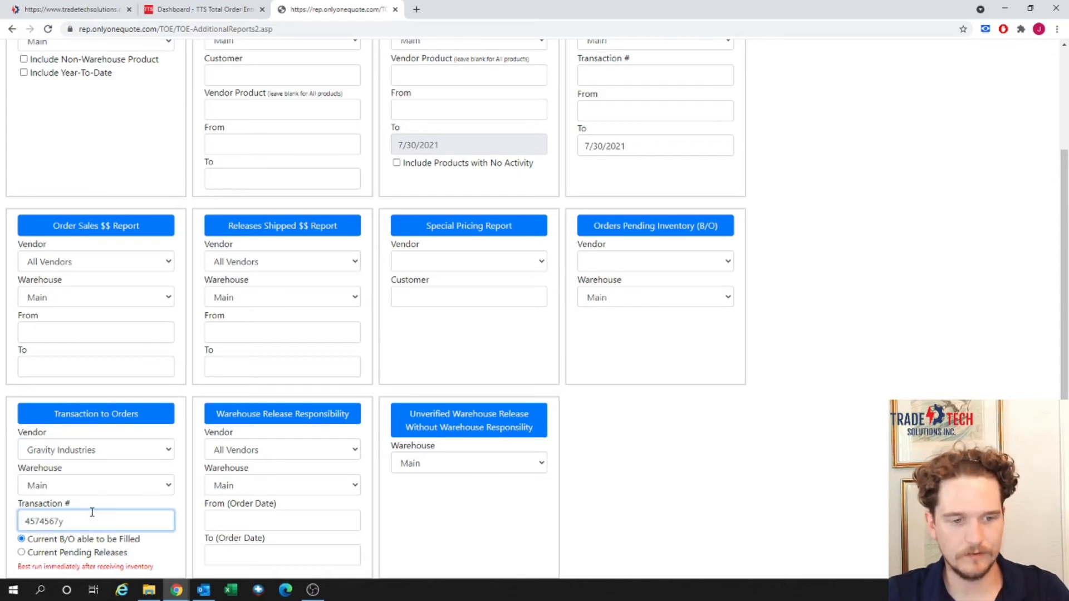
click(114, 428)
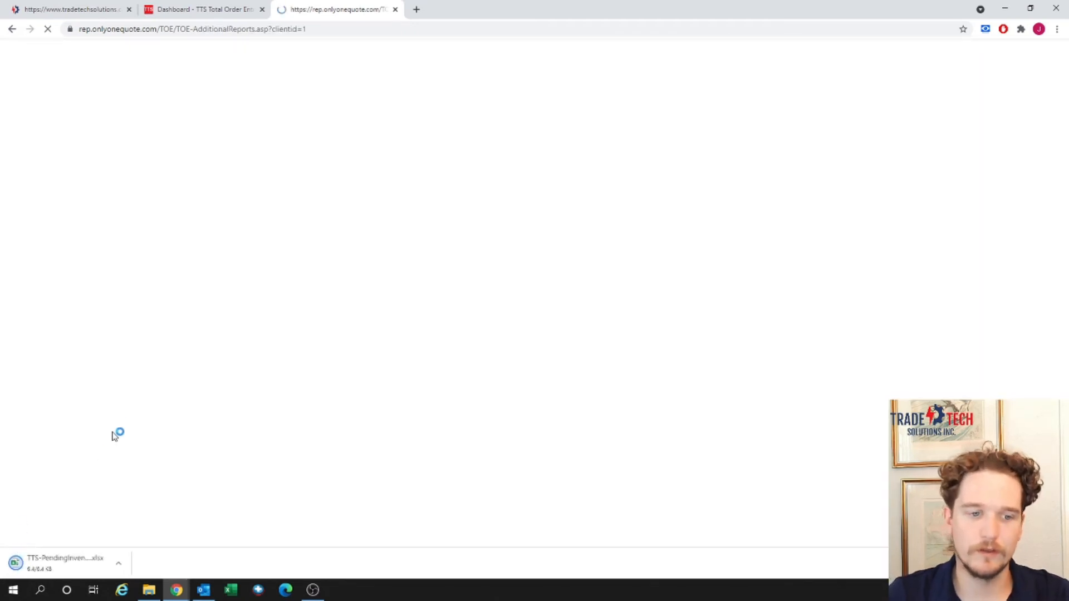
click(68, 561)
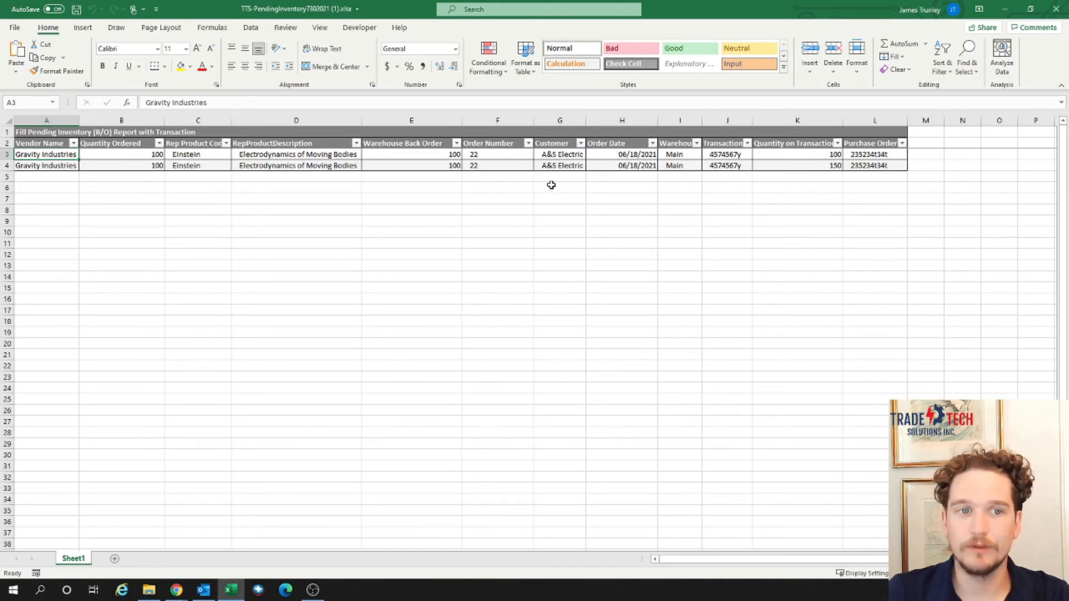
Compare the warehouse back orders, ordered quantities and quantities on transaction in the fillable back order report, and close the workbook.
drag(60, 155, 183, 166)
click(183, 190)
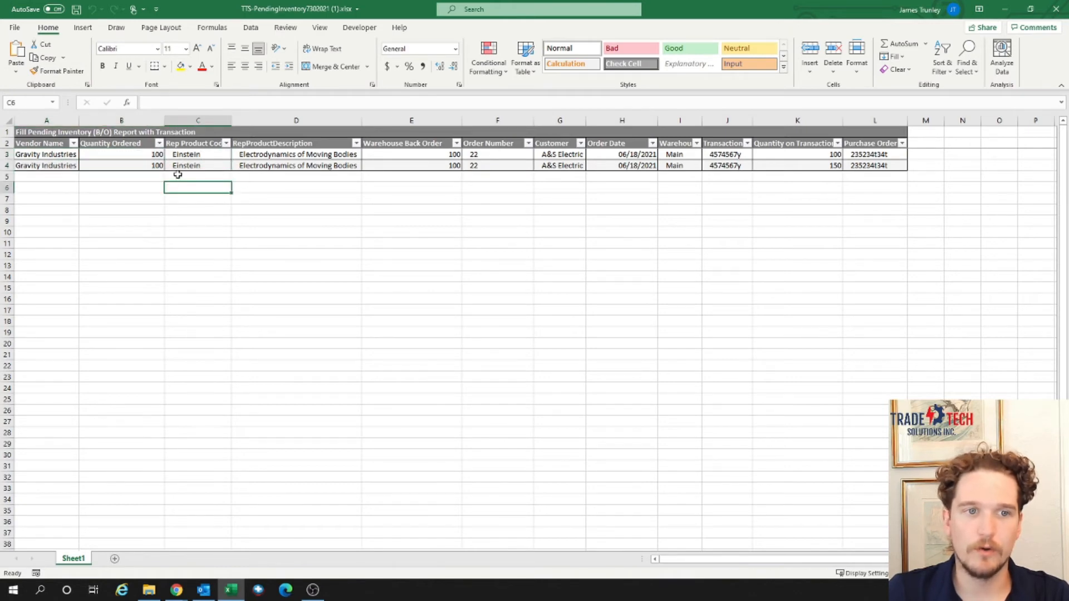
drag(479, 154, 438, 167)
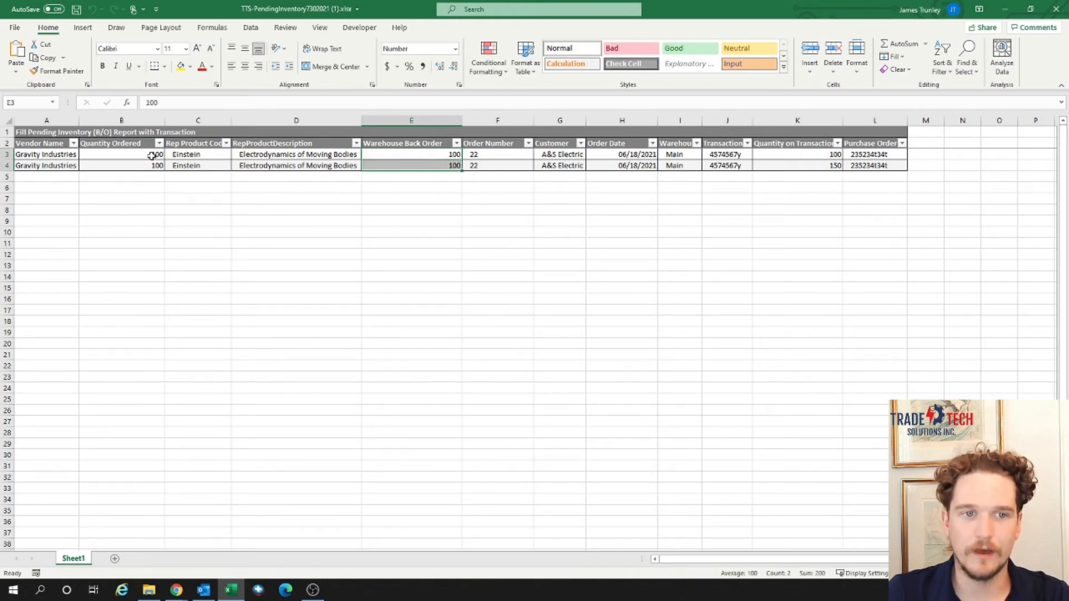
drag(151, 155, 151, 165)
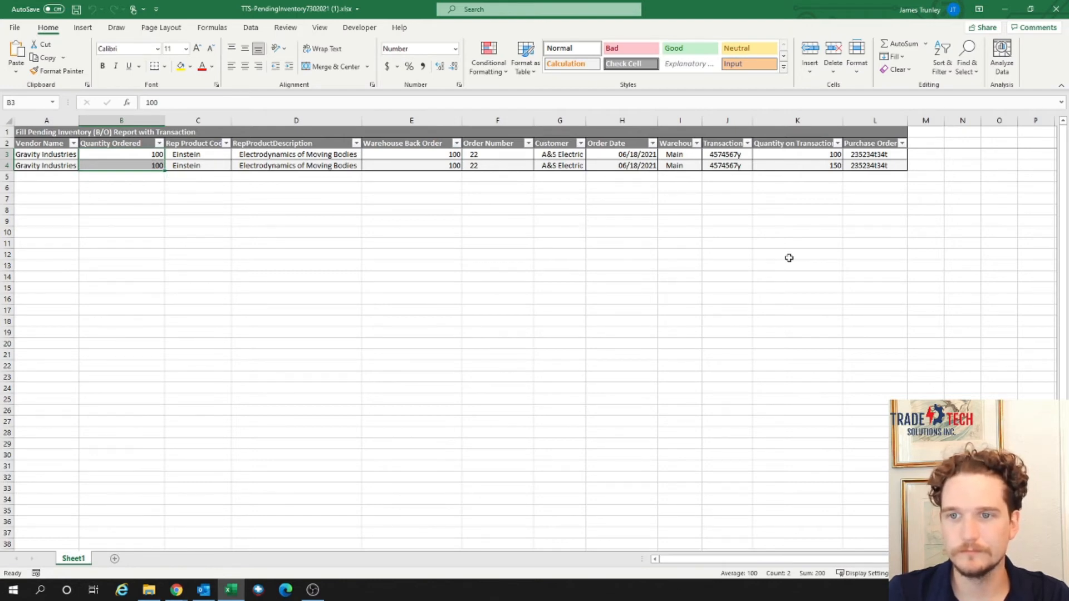
drag(806, 157, 804, 166)
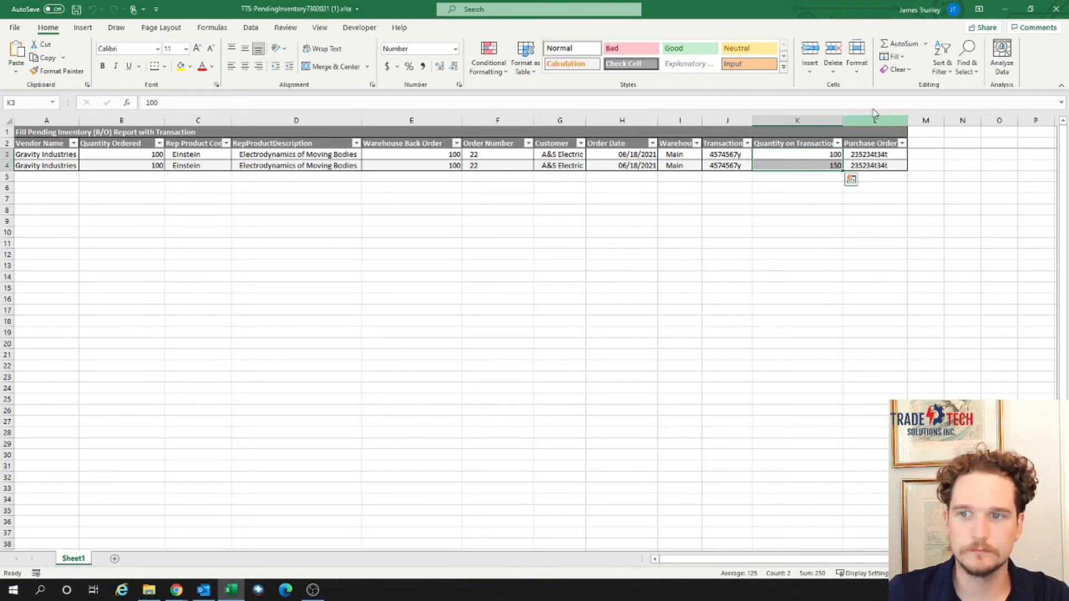
click(1055, 7)
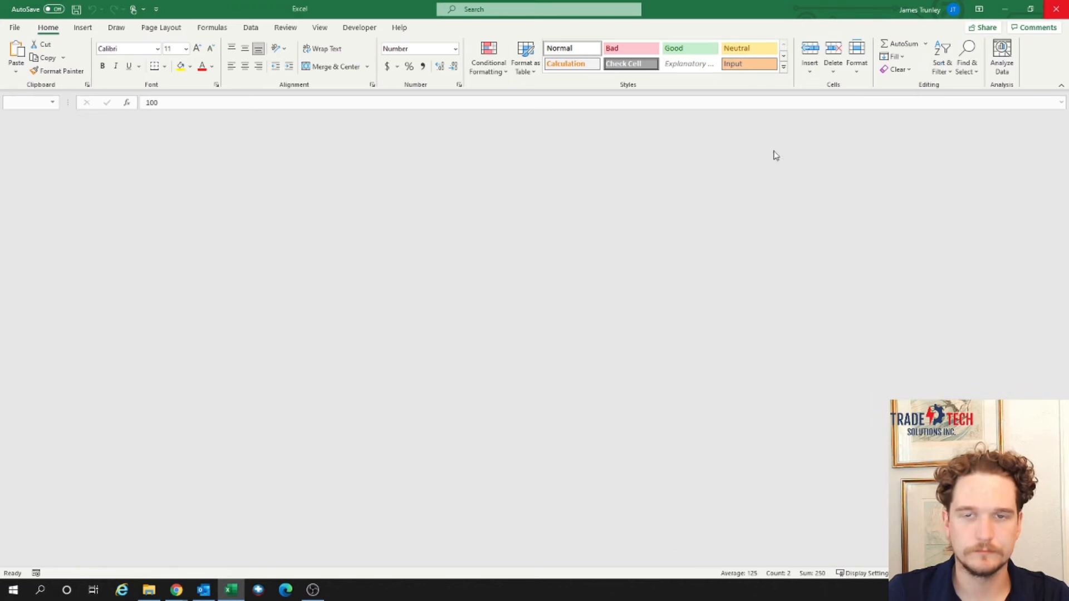
Generate the Transaction to Orders report for Gravity Industries, transaction 4574567y, with Current Pending Releases, and open the workbook.
scroll(243, 294, down, 2)
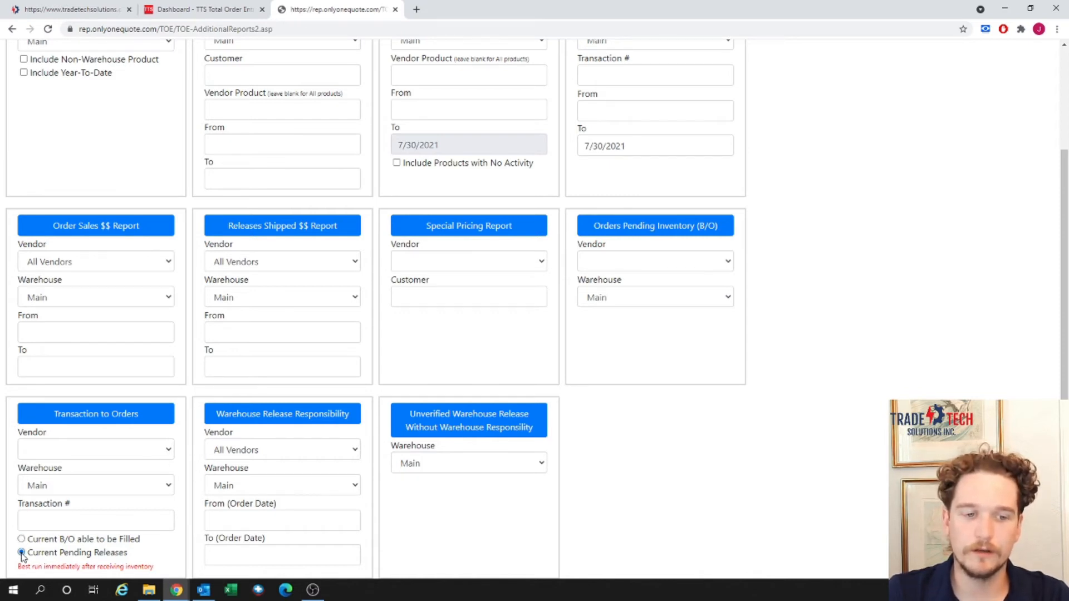
click(103, 450)
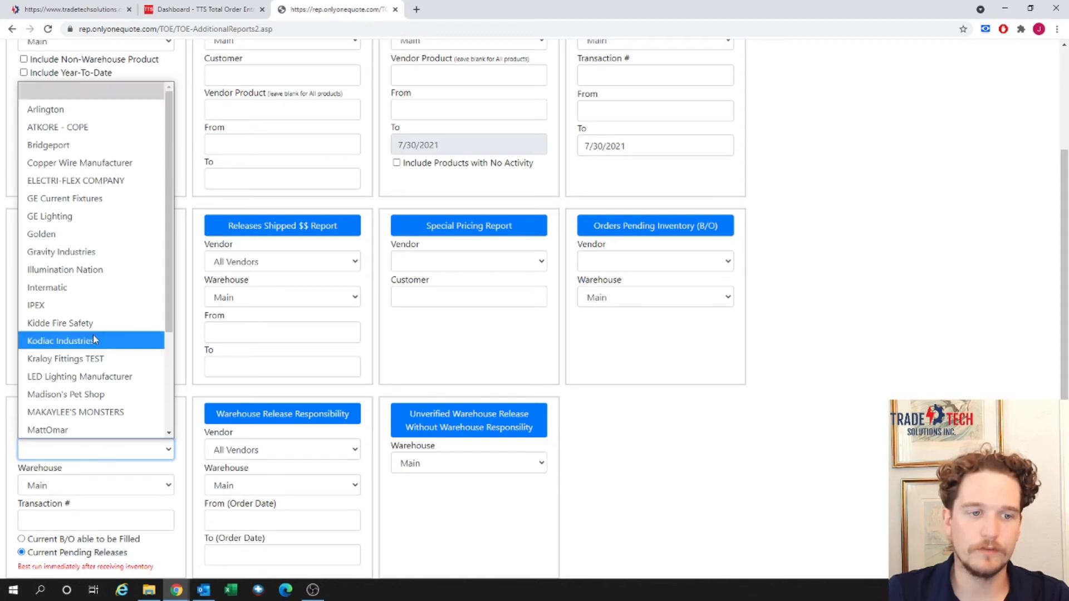
click(87, 253)
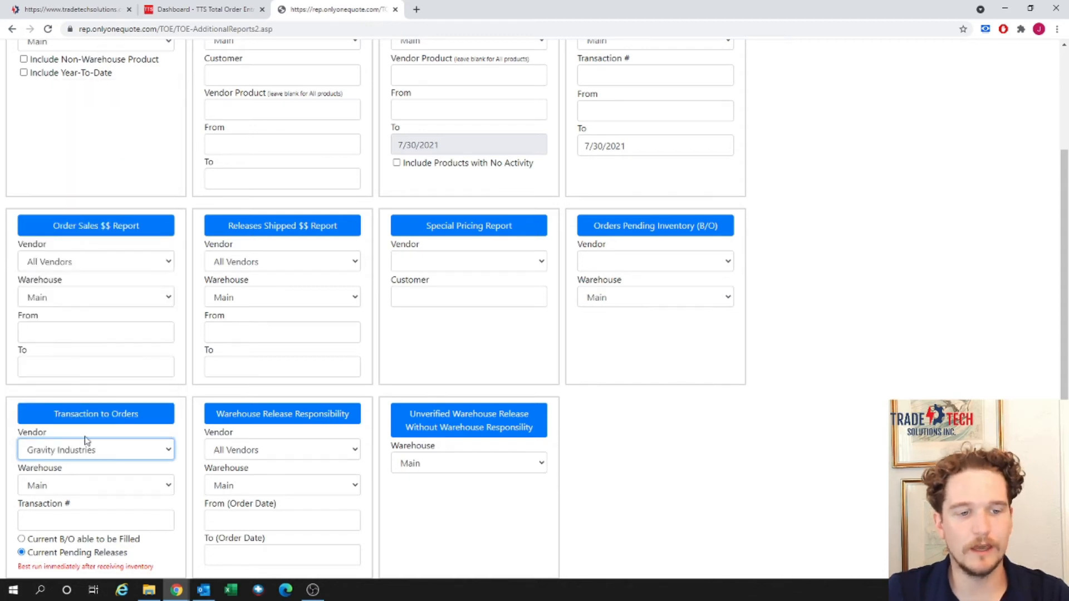
click(80, 524)
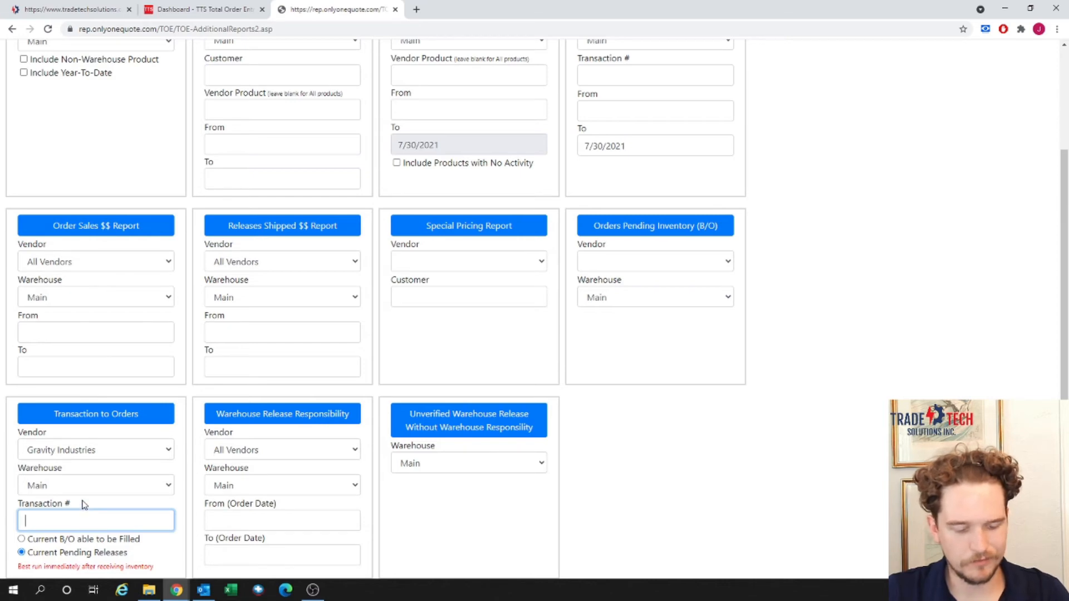
text(4574567y)
click(135, 417)
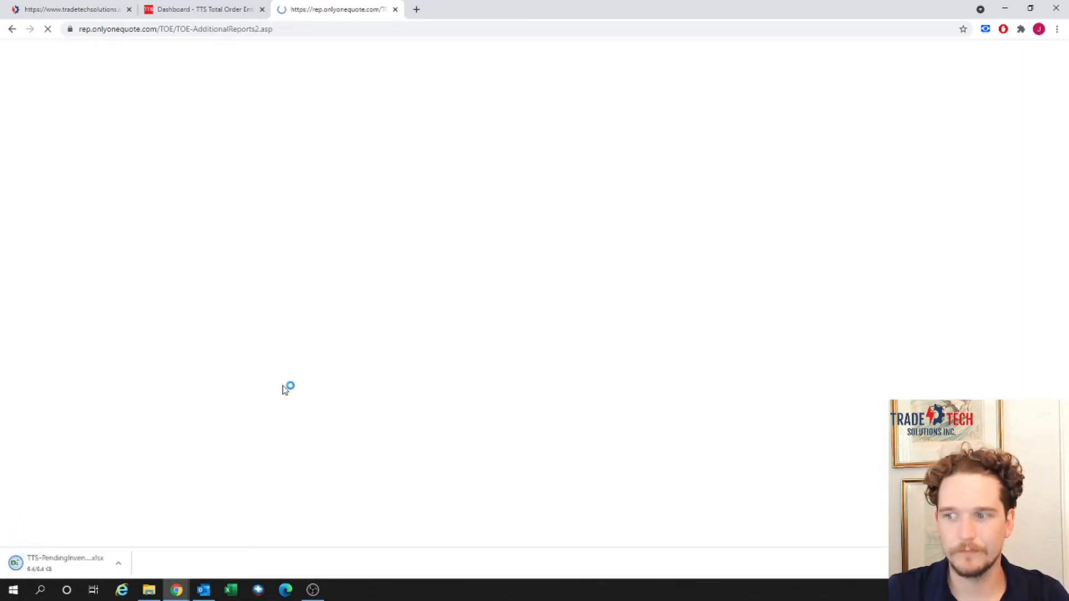
click(78, 573)
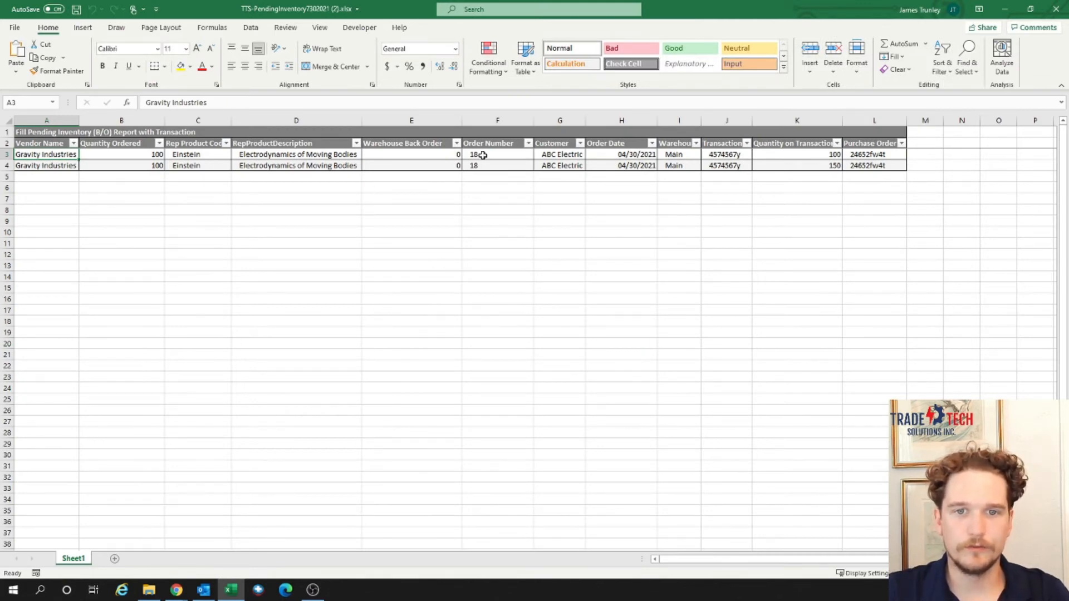
Compare the warehouse back orders, ordered quantities, quantities on transaction and order numbers in the pending releases report, and close the workbook.
drag(477, 157, 427, 161)
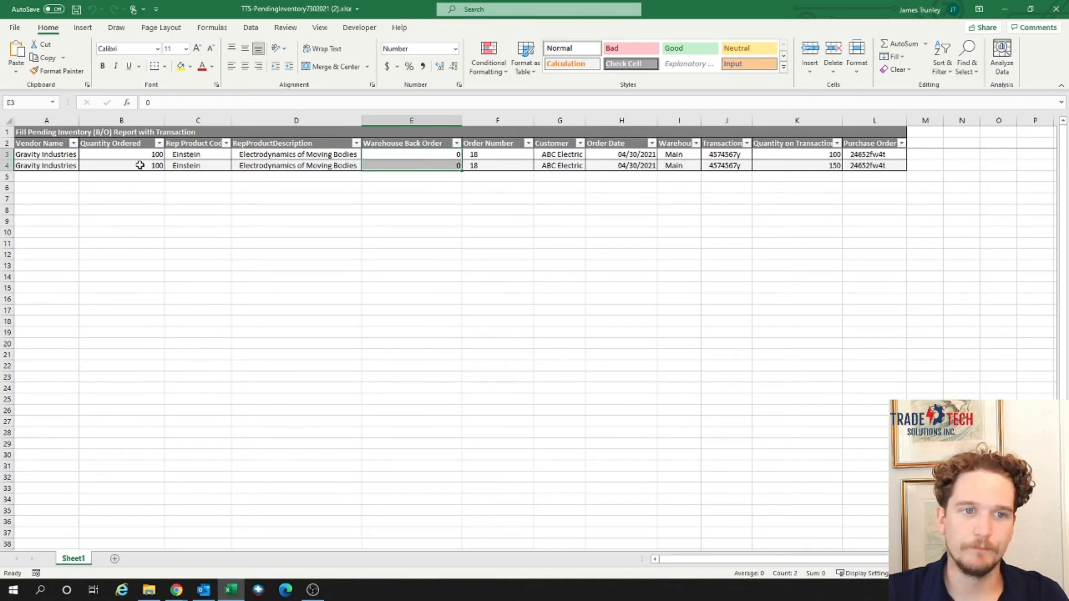
drag(142, 156, 143, 163)
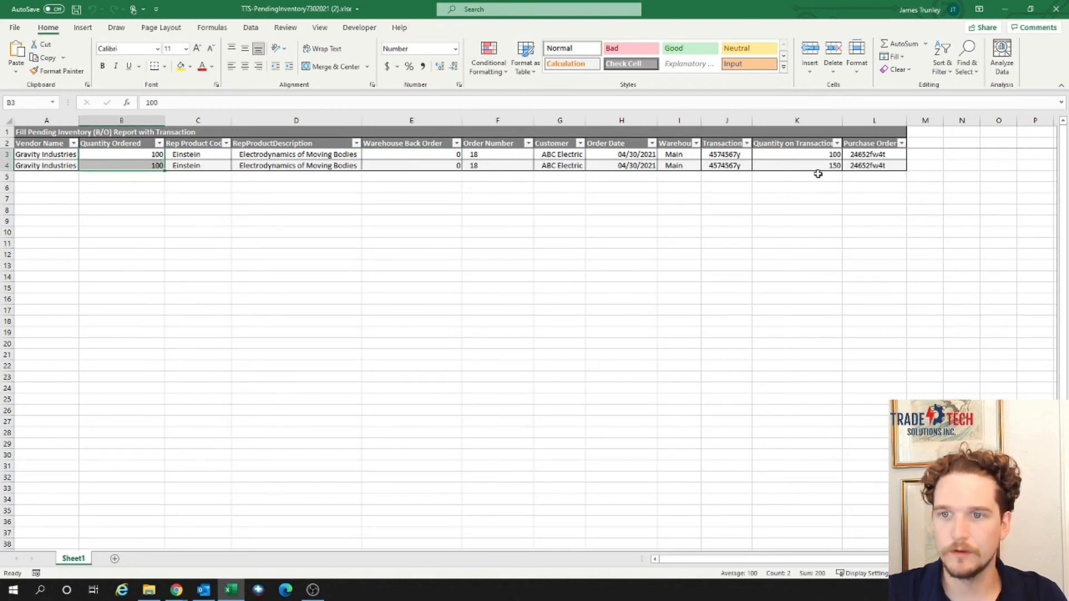
click(795, 153)
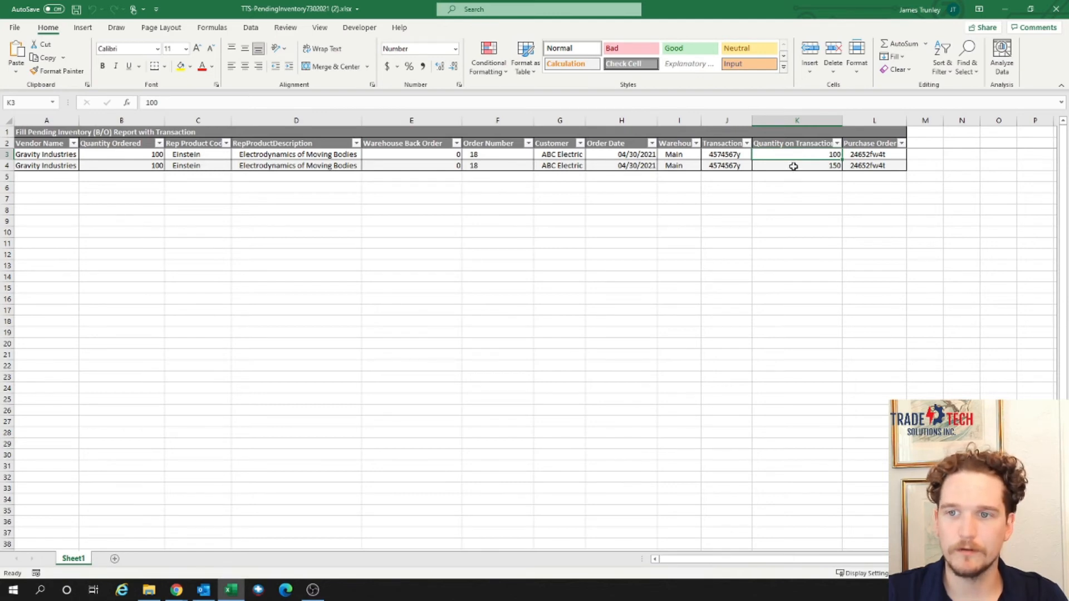
click(793, 165)
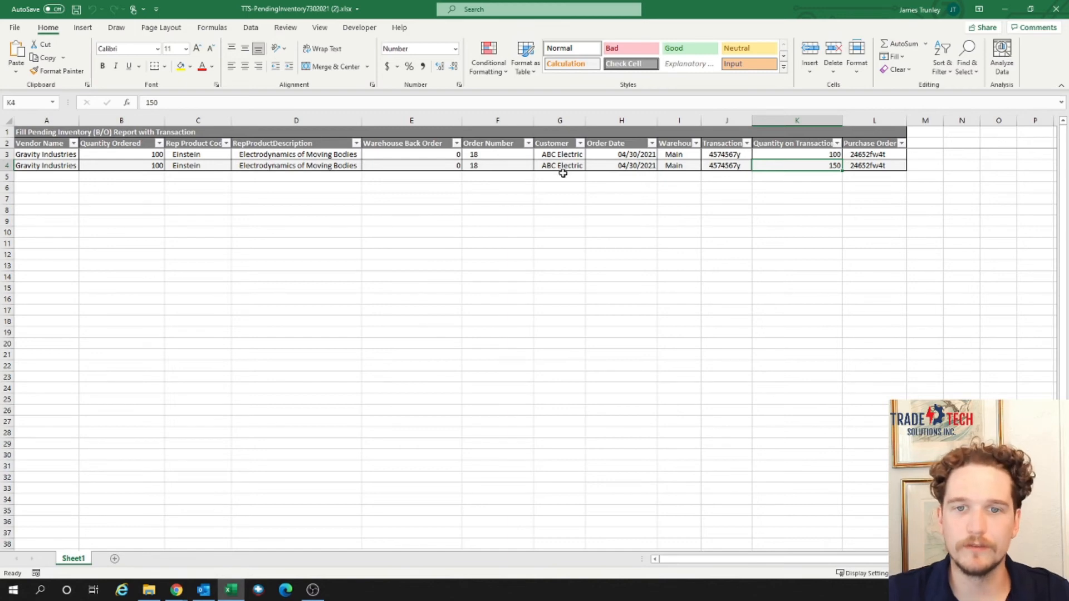
click(512, 155)
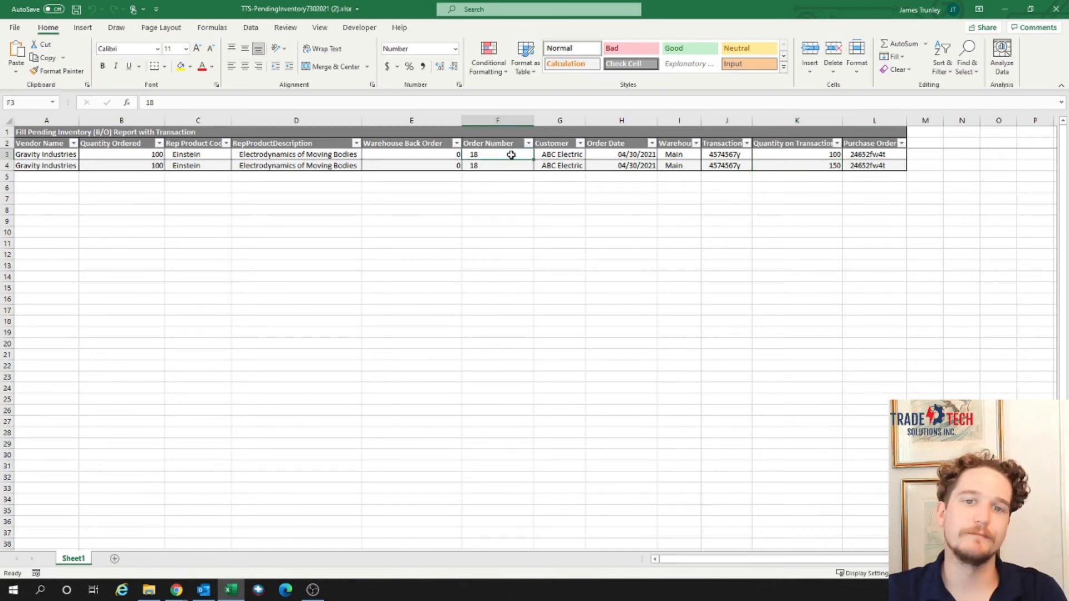
drag(511, 155, 514, 162)
click(501, 212)
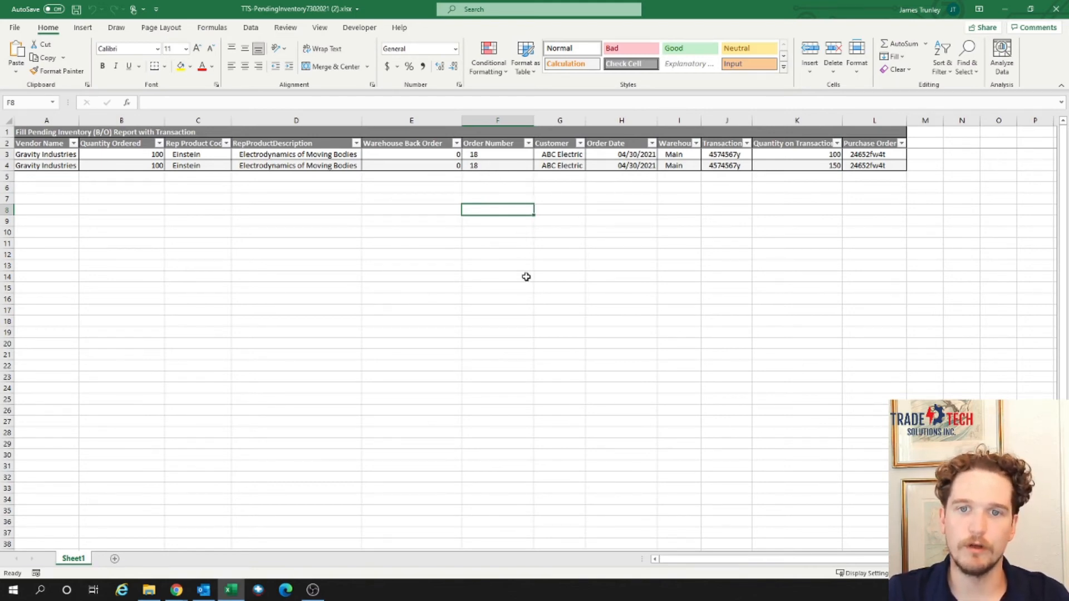
click(1056, 9)
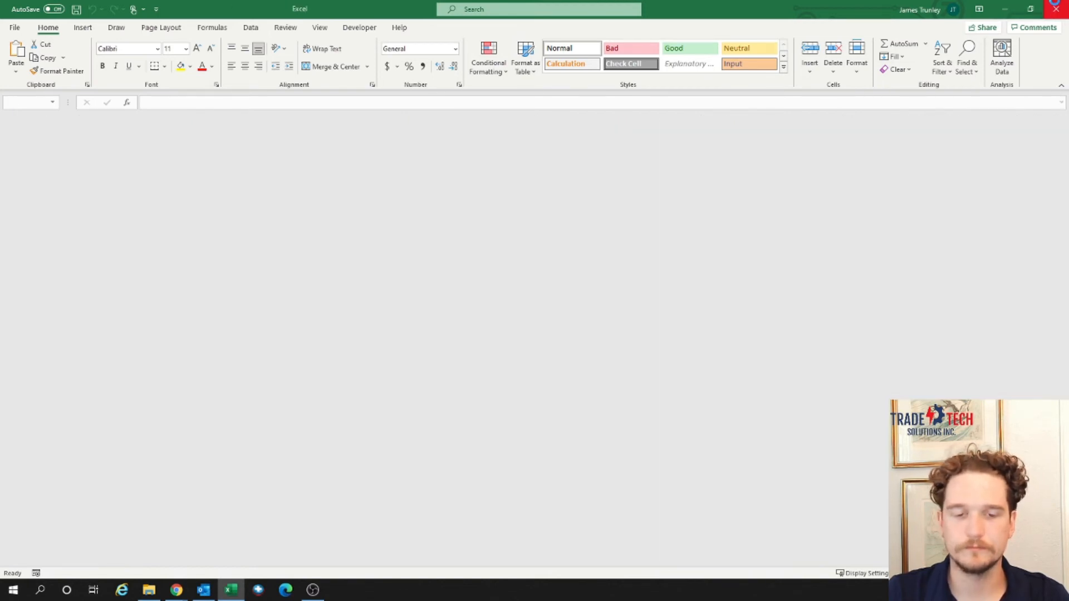
click(1056, 9)
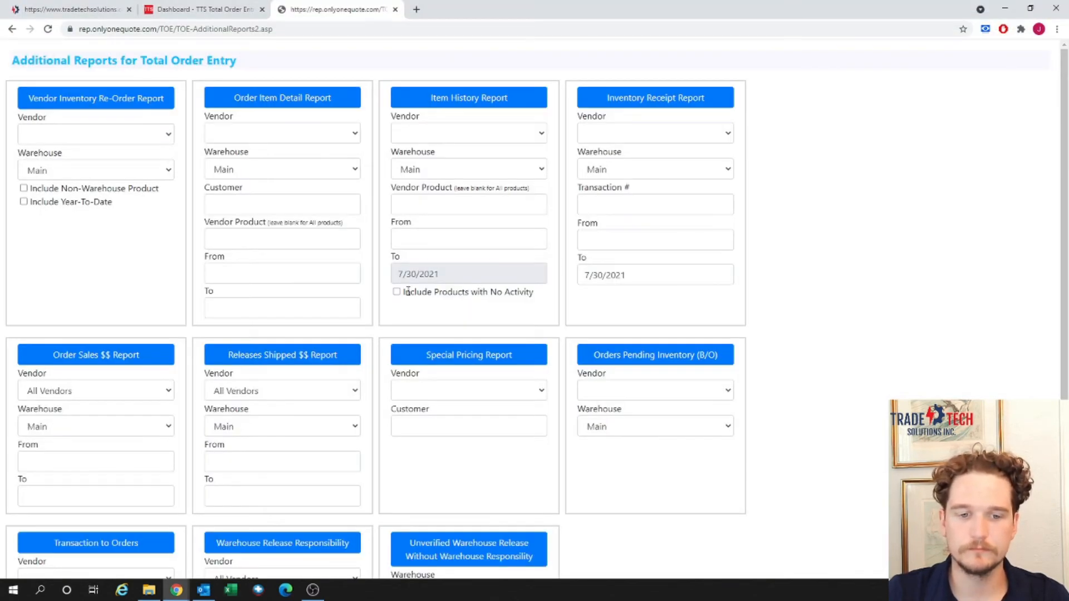
Generate the Warehouse Release Responsibility report for all vendors, Main warehouse, order dates 06/01/2021 to 07/30/2021, and open the workbook.
scroll(408, 291, down, 2)
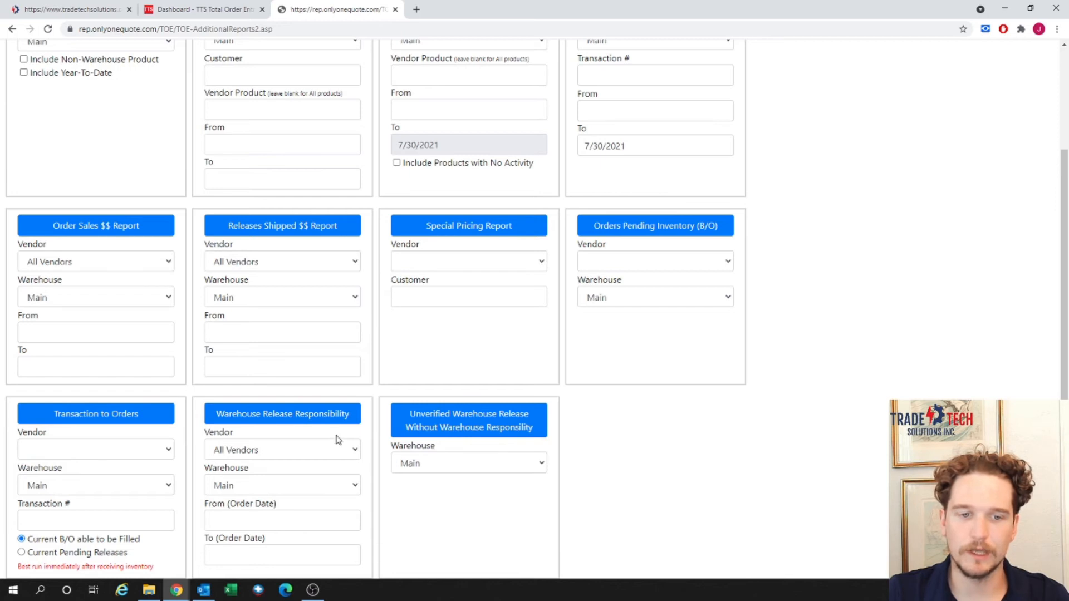
click(271, 519)
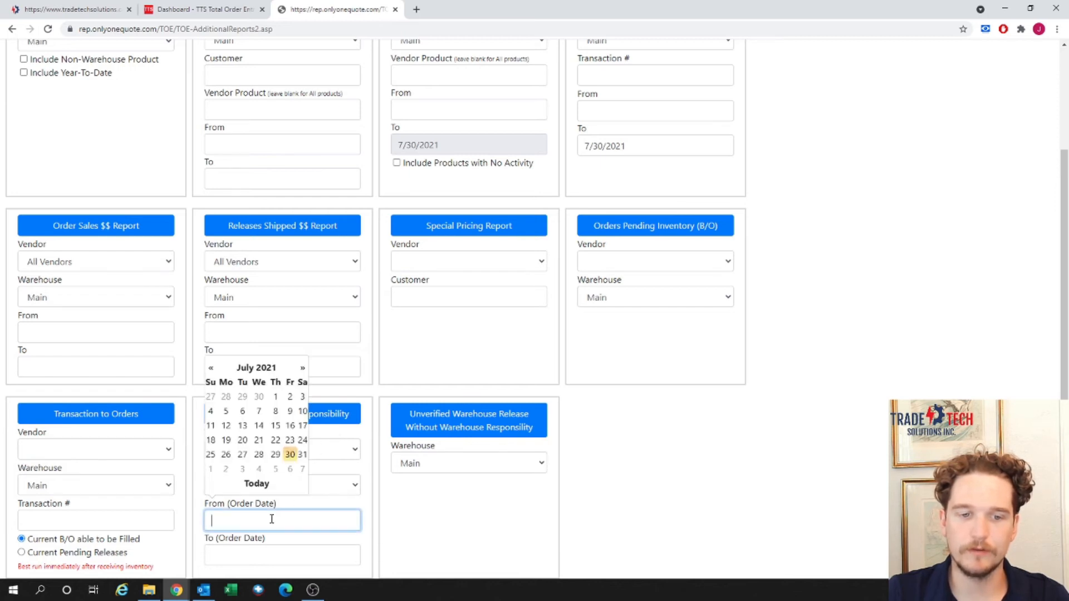
click(210, 369)
click(242, 396)
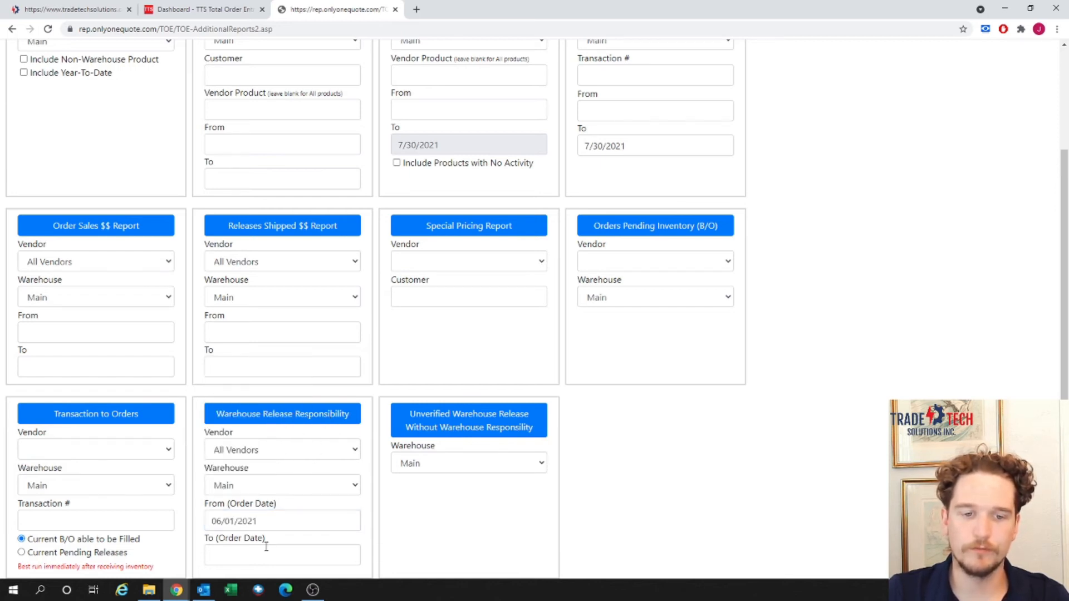
click(266, 551)
click(290, 489)
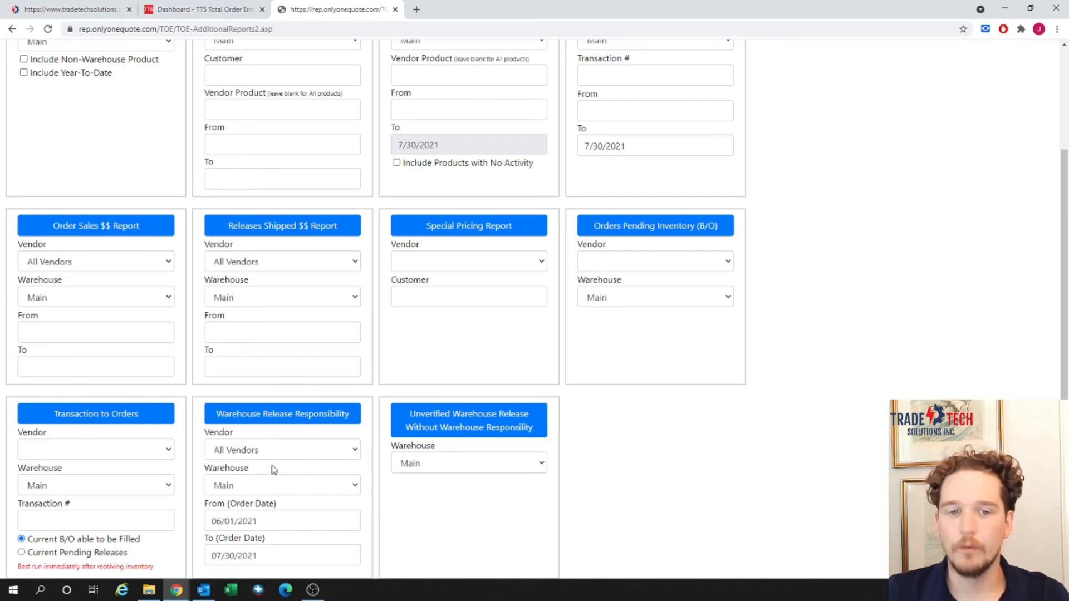
click(294, 421)
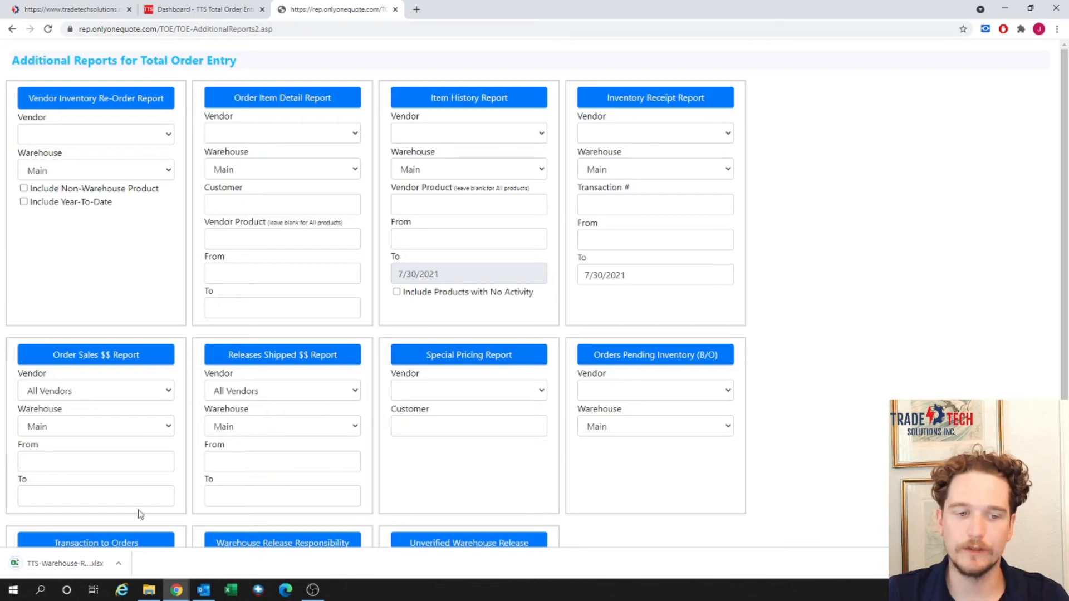
click(78, 564)
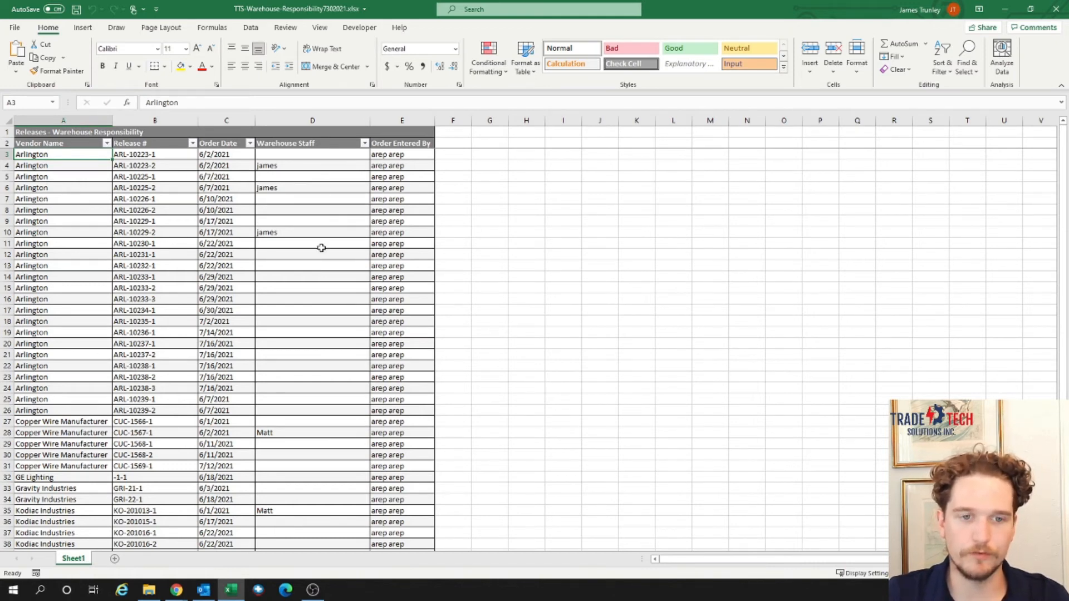
Filter the Warehouse Staff column to exclude blank entries.
click(365, 143)
click(253, 315)
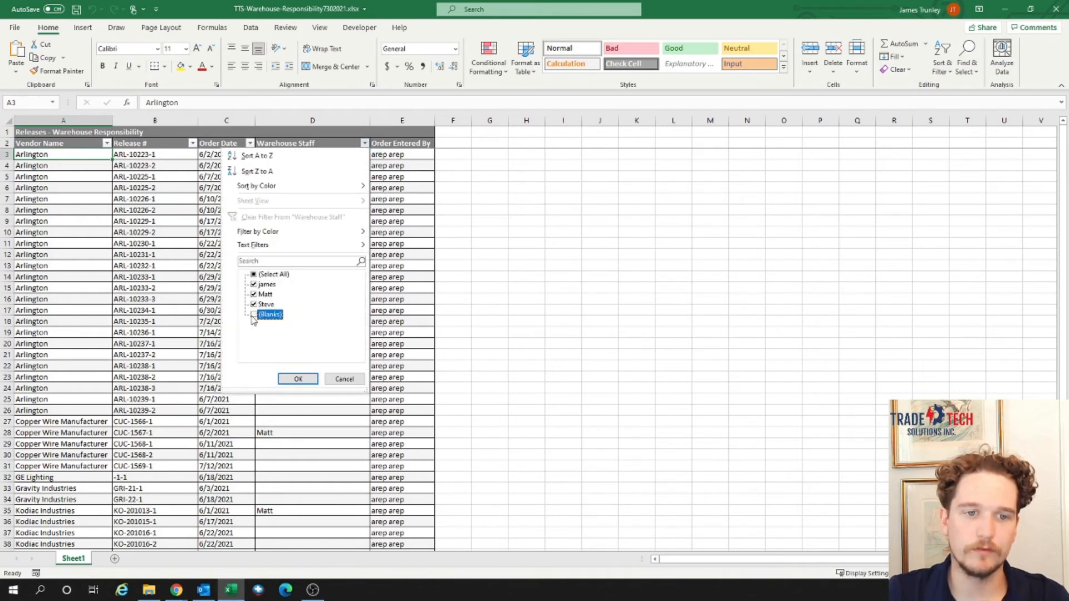
click(297, 379)
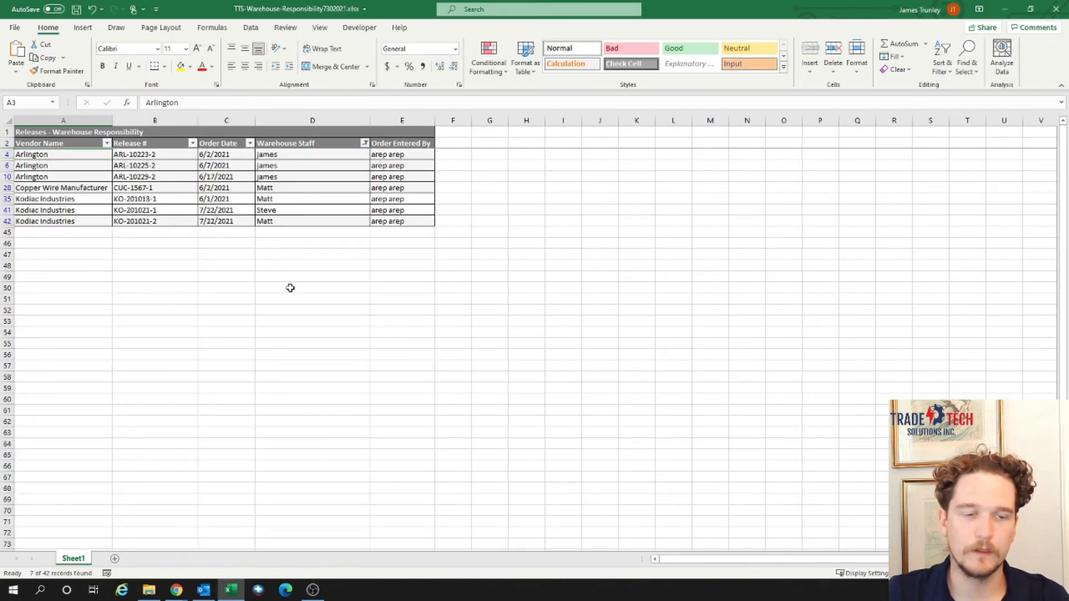
Examine the release numbers, vendors, assigned warehouse staff and order entry names of the filtered releases.
click(186, 285)
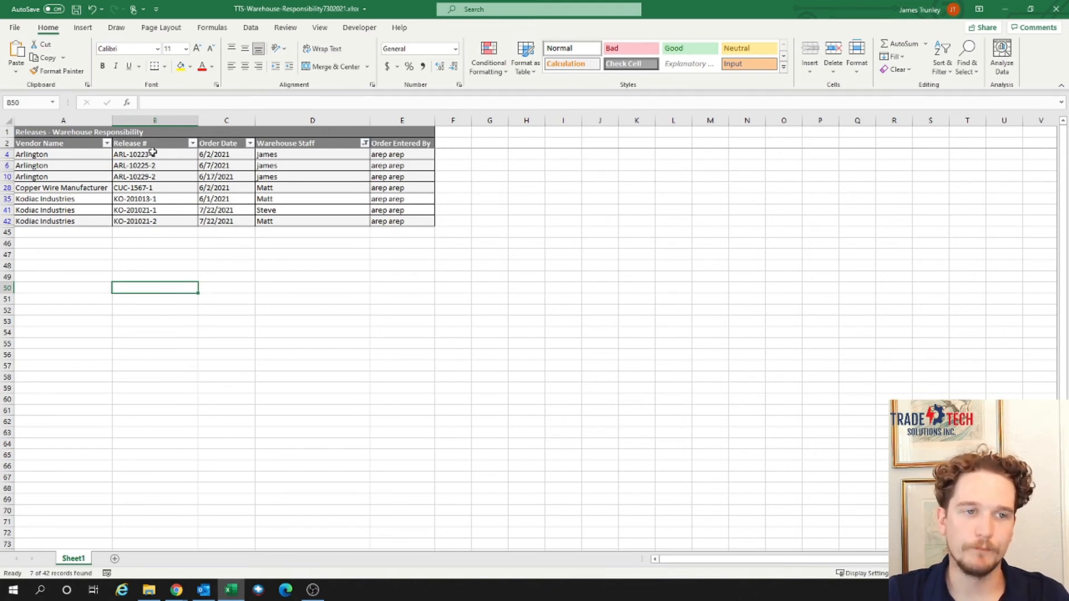
drag(153, 152, 151, 212)
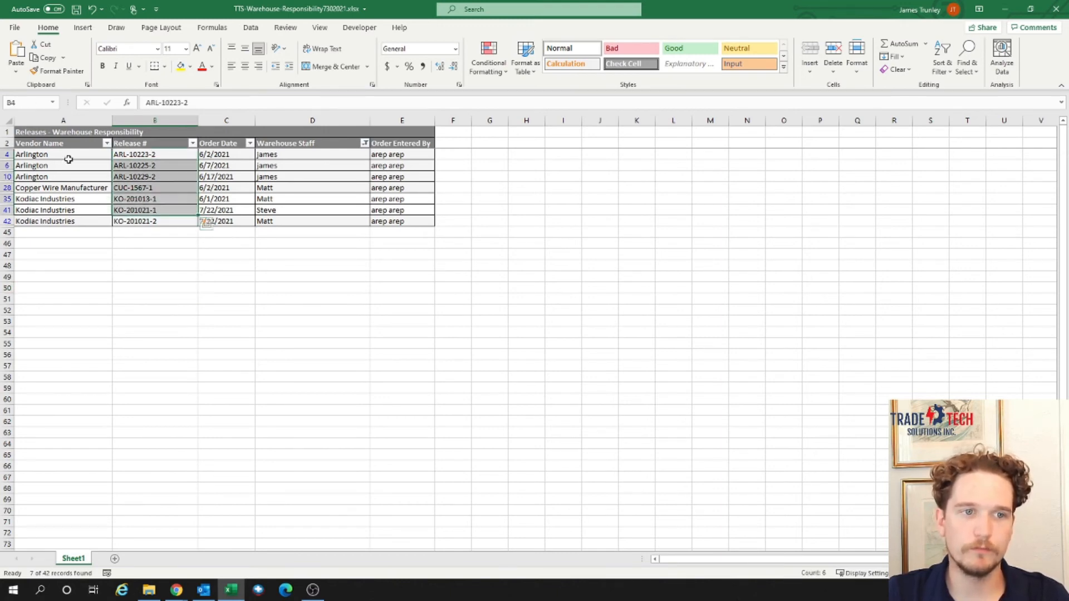
drag(68, 160, 71, 210)
click(290, 156)
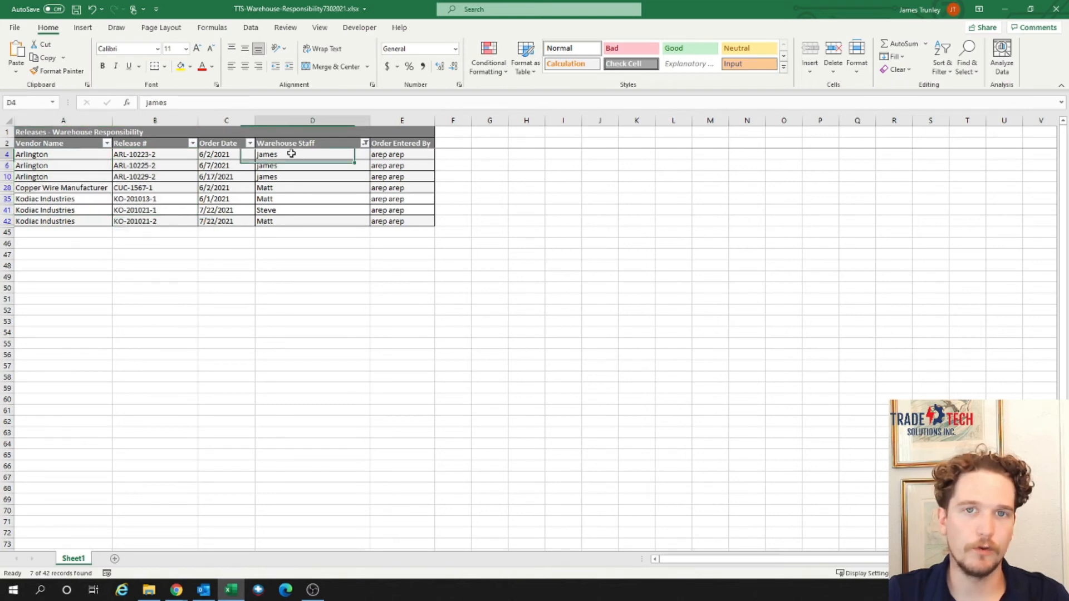
drag(292, 154, 289, 218)
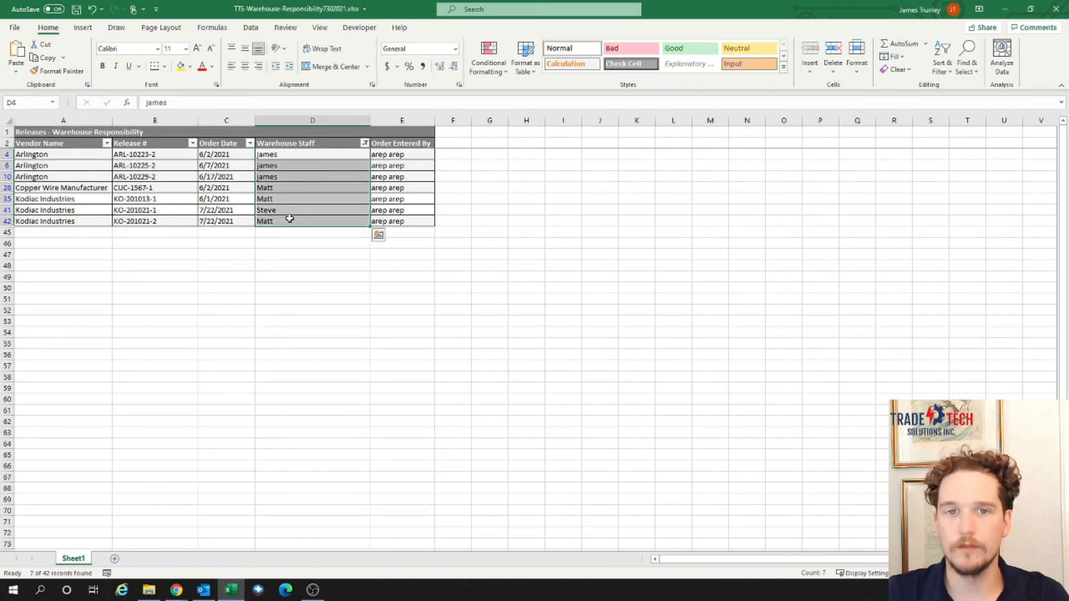
click(443, 229)
click(394, 156)
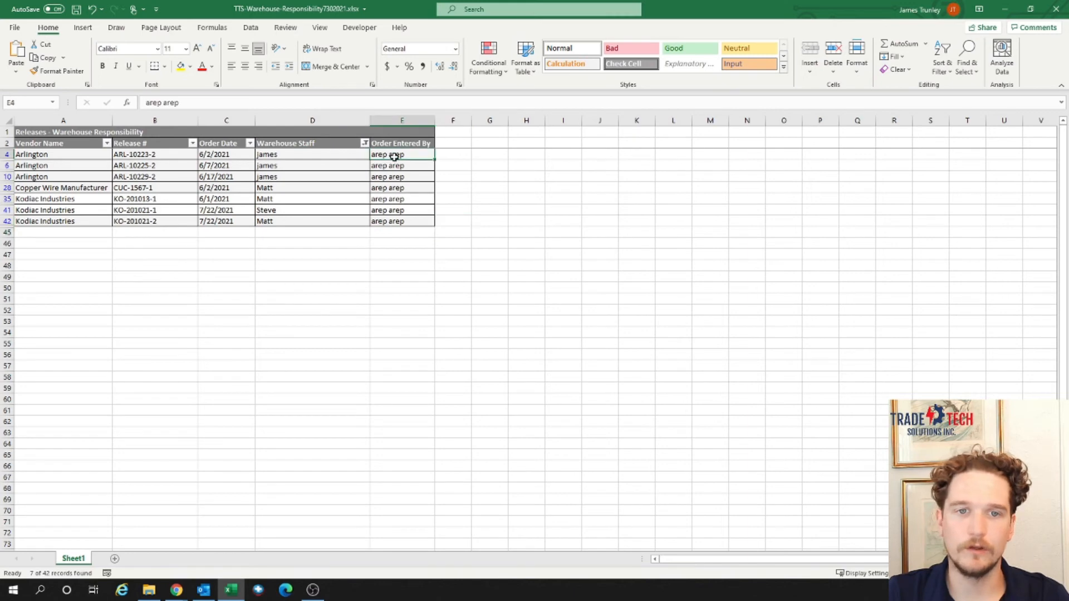
drag(394, 156, 389, 217)
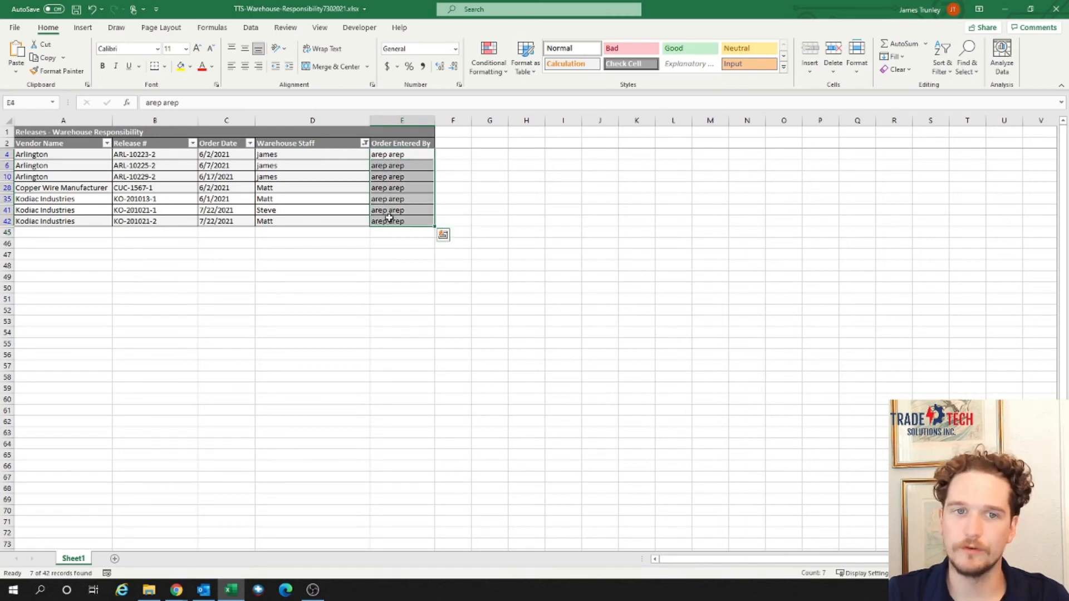
click(348, 255)
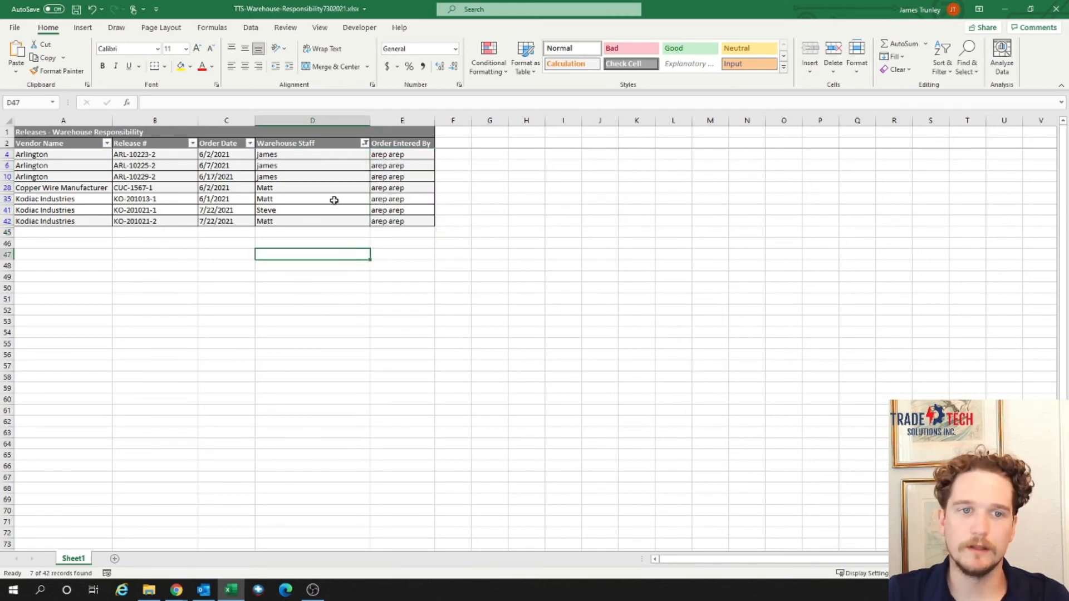
Review the Order Date filter choices and the Order Entered By and Warehouse Staff headings, and close the workbook without saving.
click(252, 144)
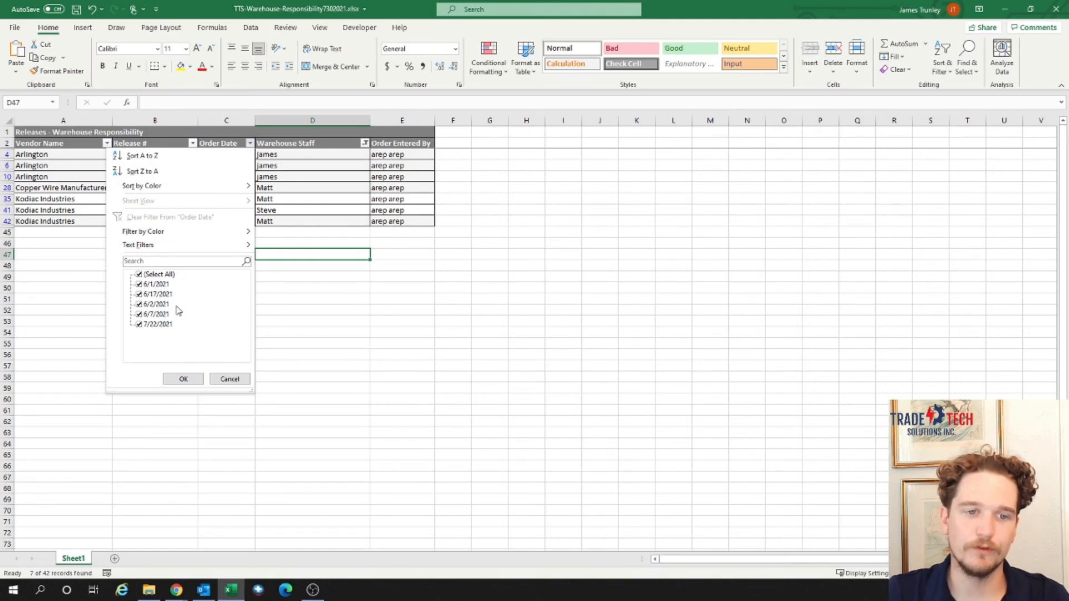
key(Escape)
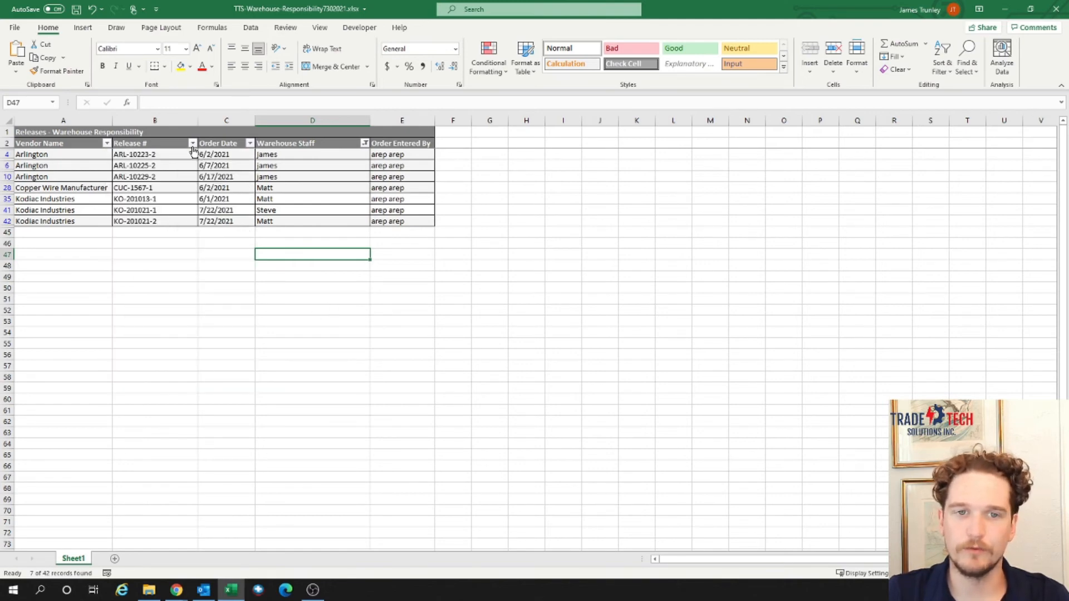
click(415, 148)
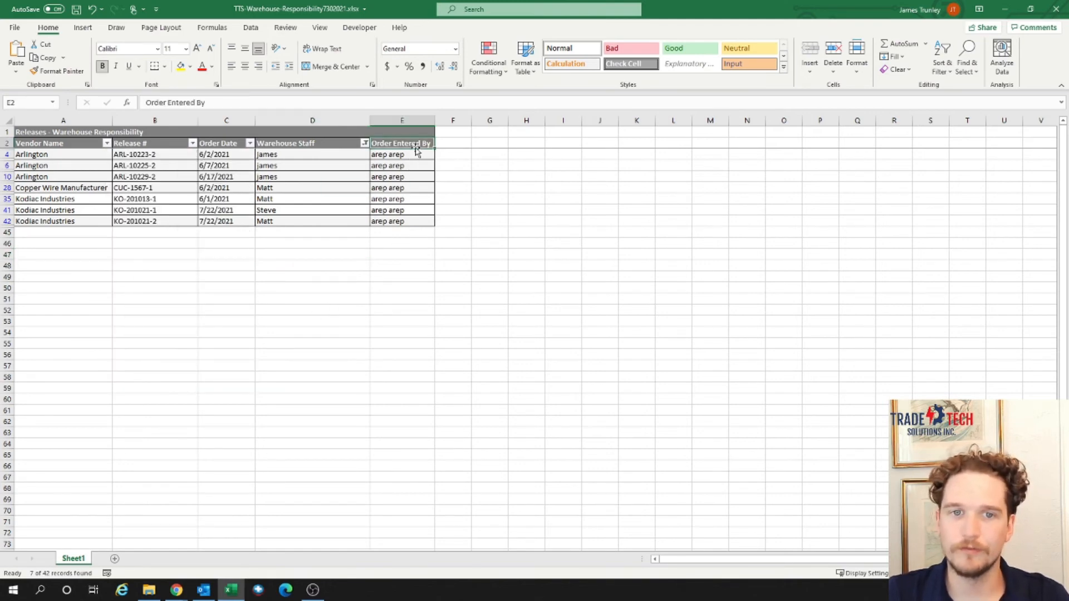
click(336, 145)
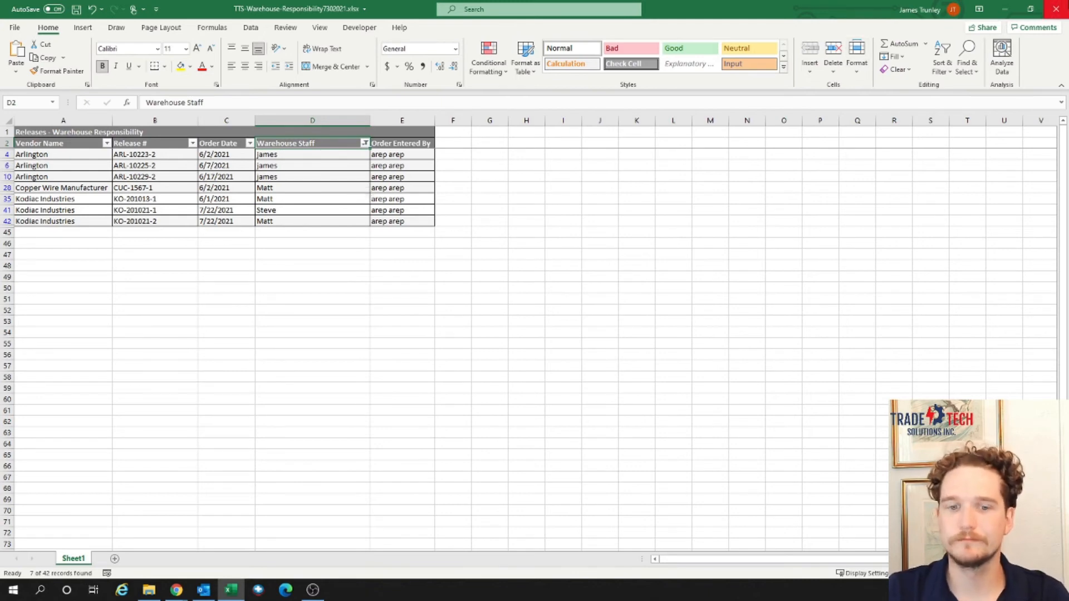
click(1056, 8)
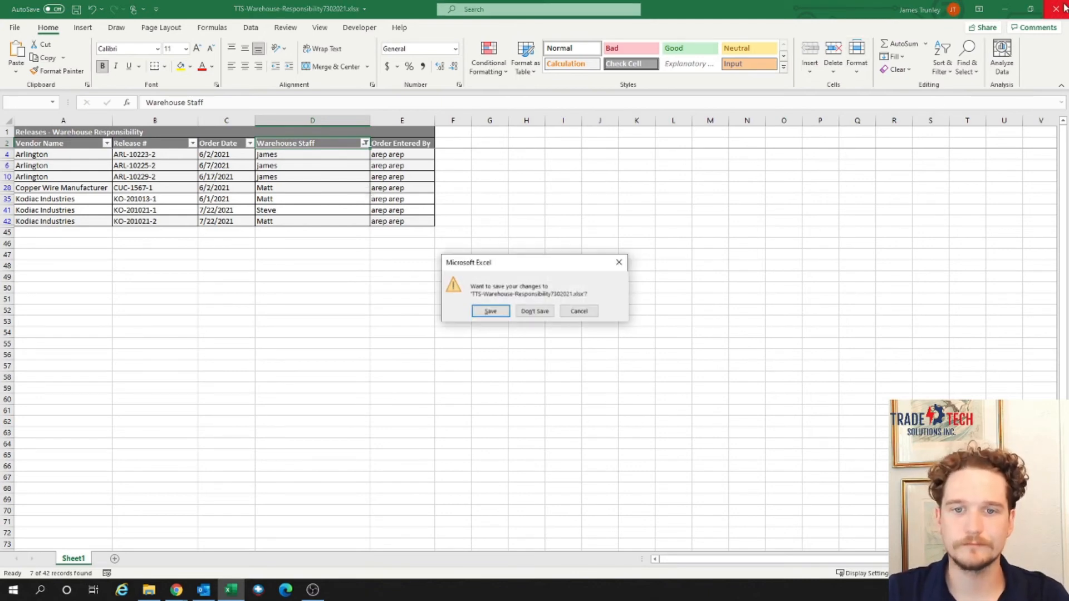
click(534, 311)
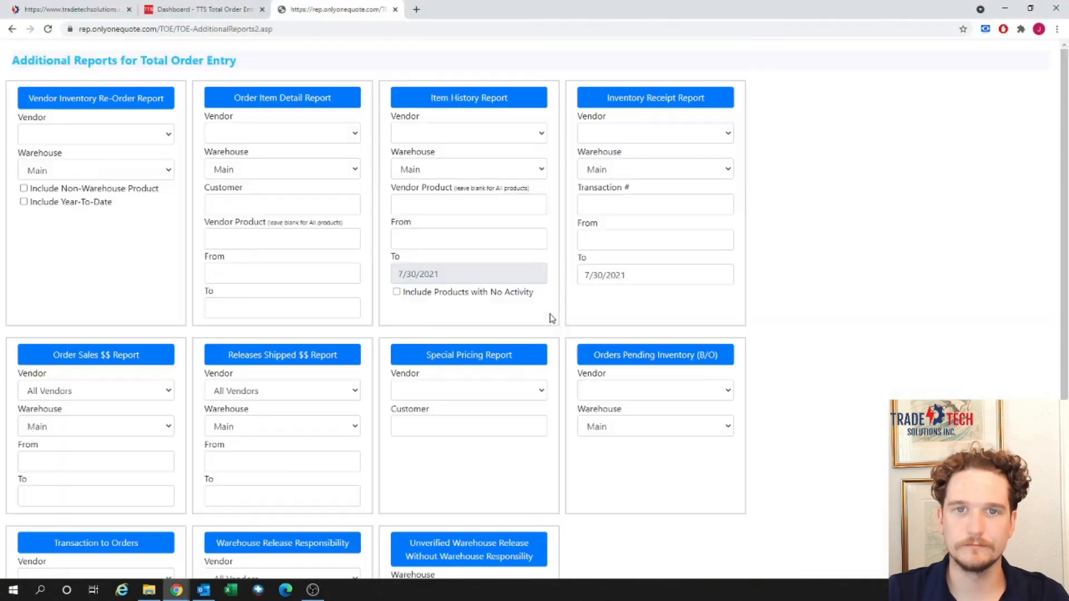
Generate the Unverified Warehouse Release Without Warehouse Responsibility report for the Main warehouse, and open the workbook.
scroll(654, 313, down, 1)
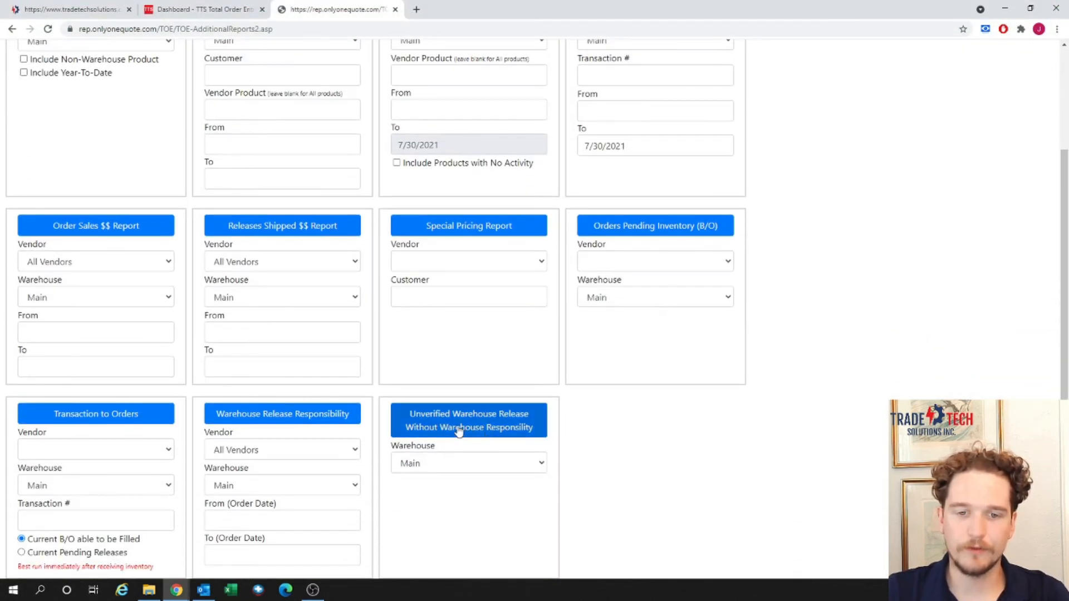
click(489, 430)
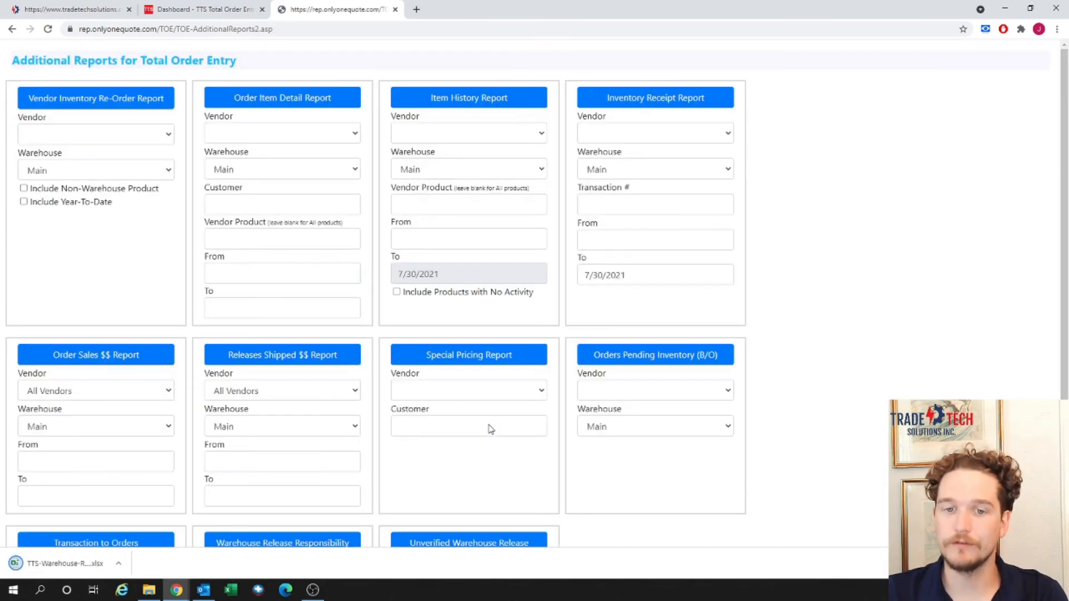
click(93, 559)
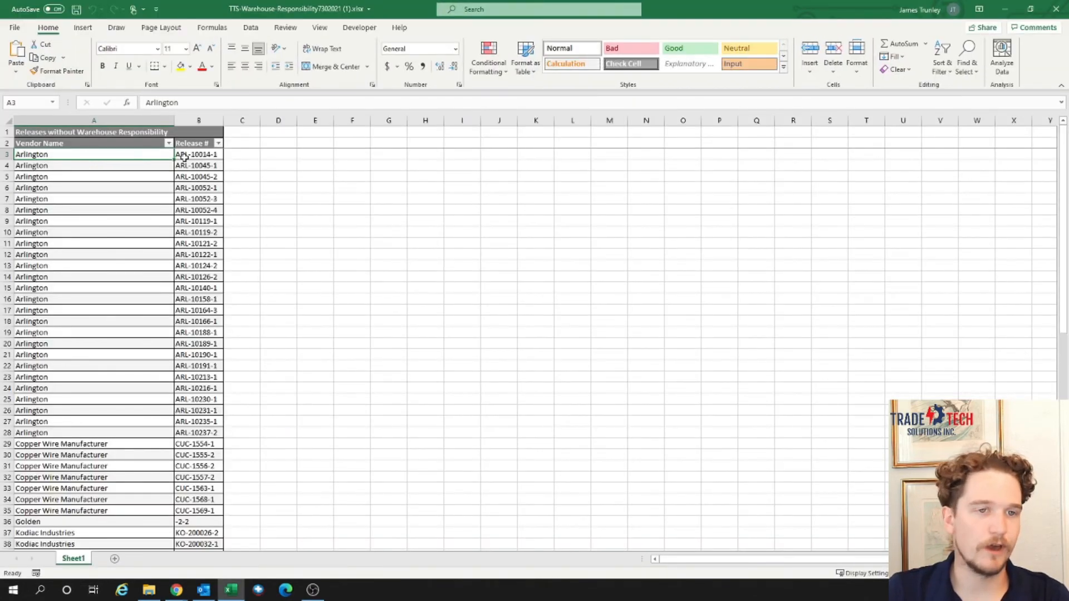
Examine the vendors and release numbers listed in the report of releases without warehouse responsibility.
drag(183, 155, 201, 422)
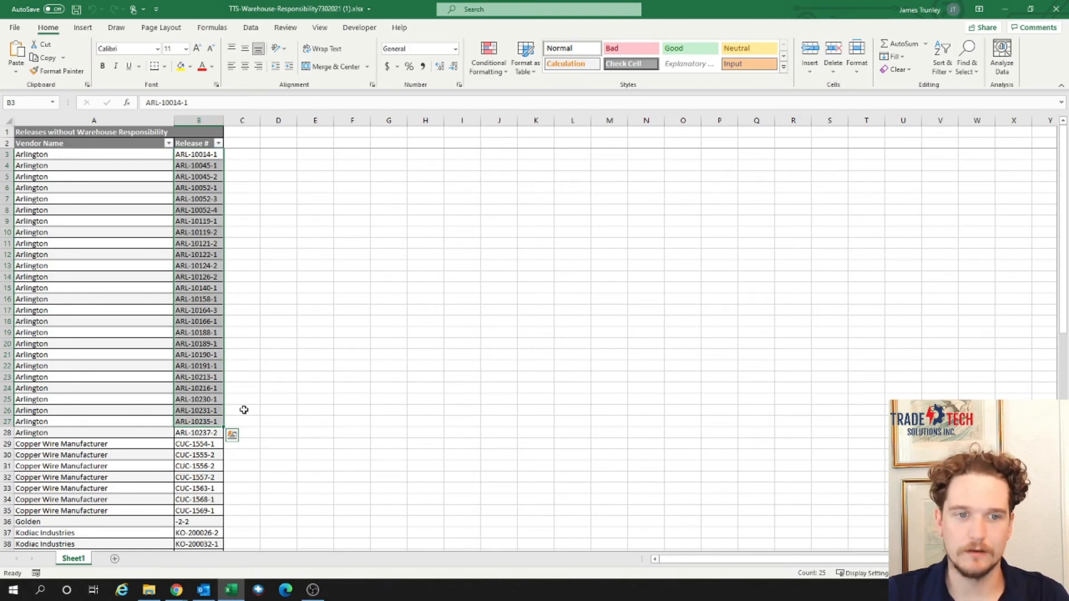
scroll(178, 347, down, 10)
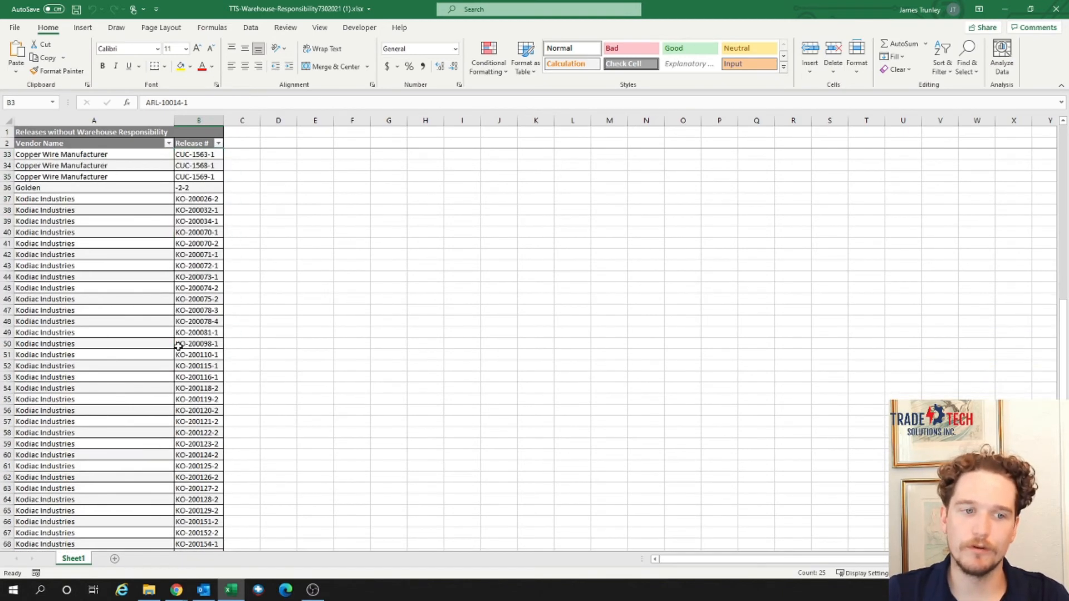
scroll(178, 347, down, 3)
scroll(178, 347, up, 8)
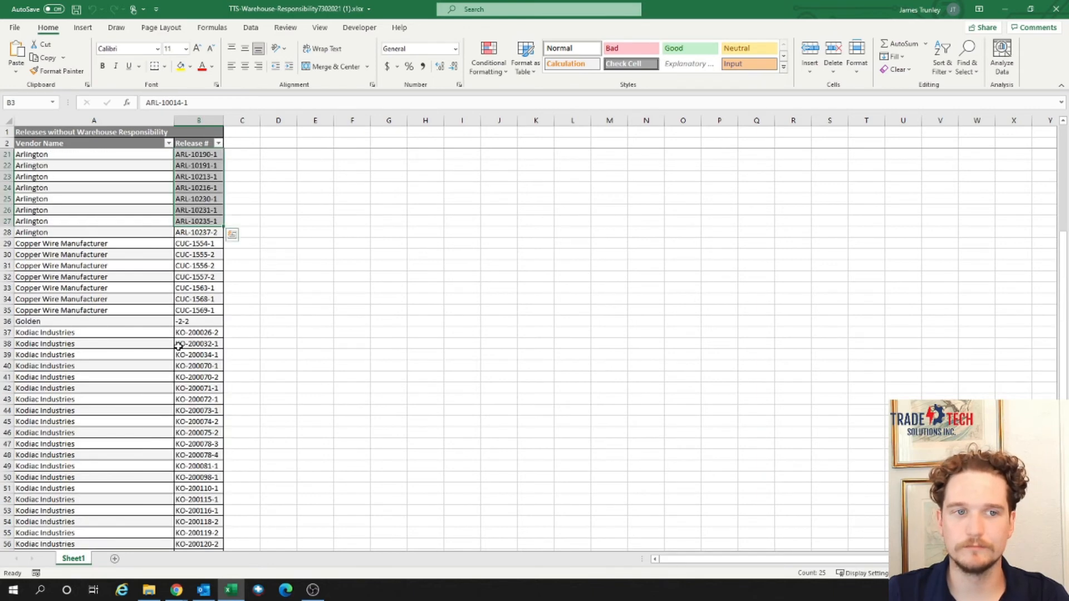
Filter the releases without warehouse responsibility to the vendor Arlington.
scroll(178, 346, up, 6)
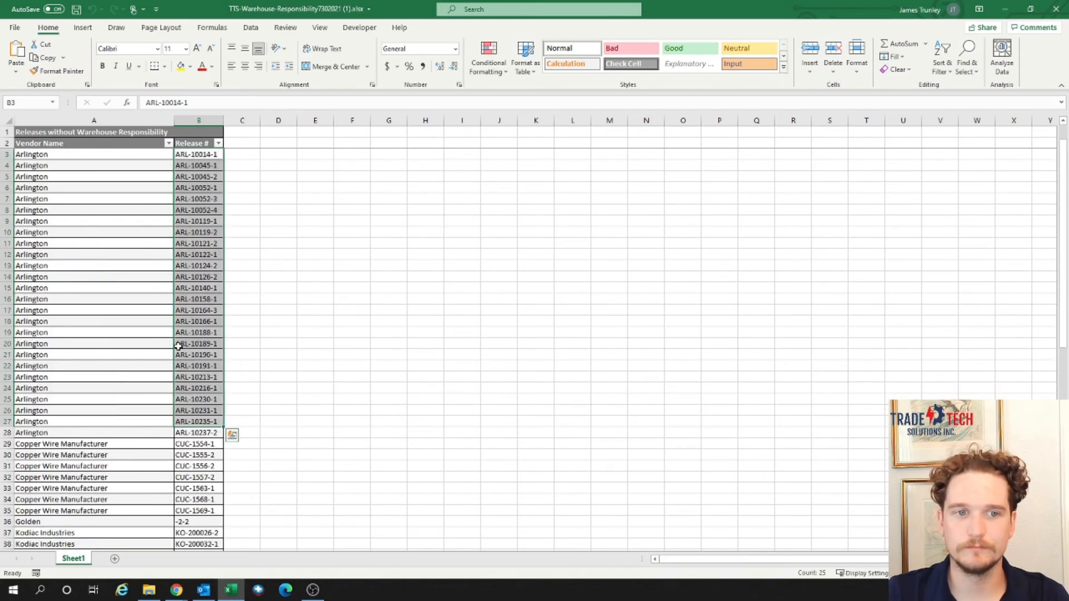
click(271, 291)
click(88, 239)
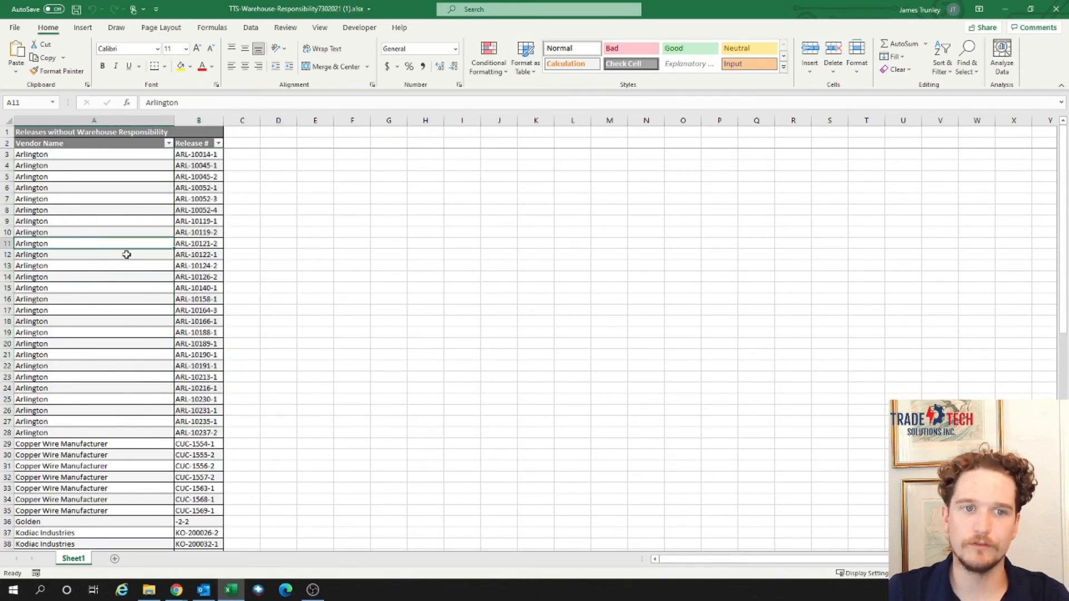
click(207, 233)
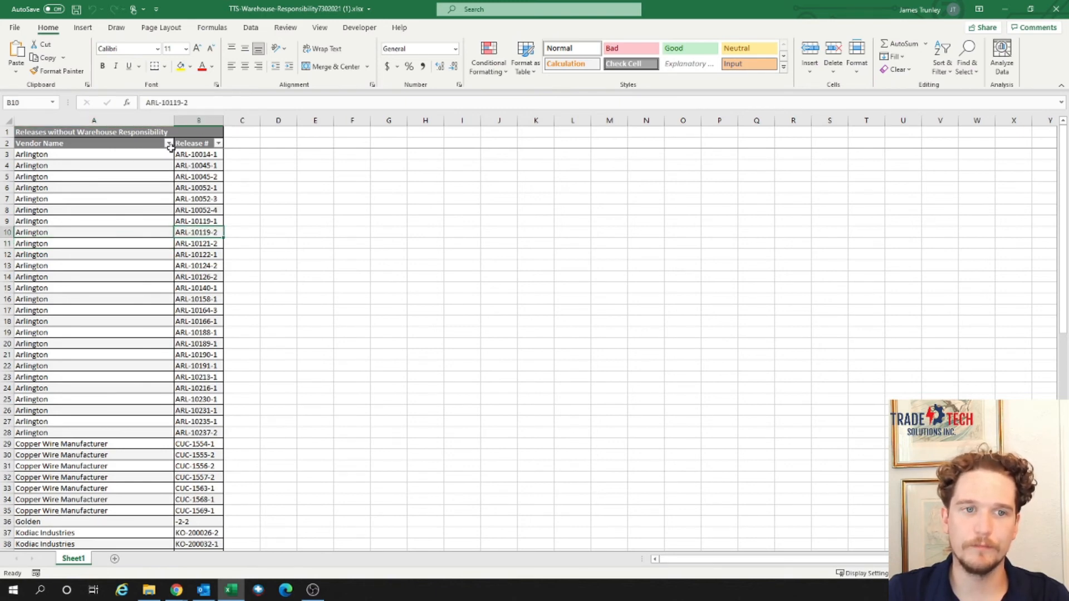
click(168, 144)
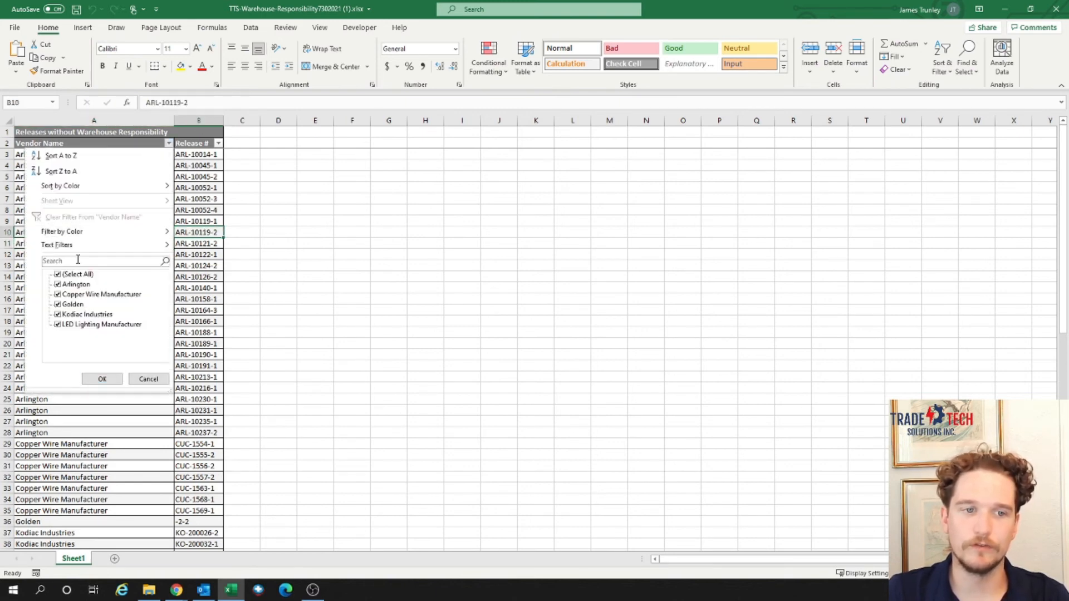
click(57, 275)
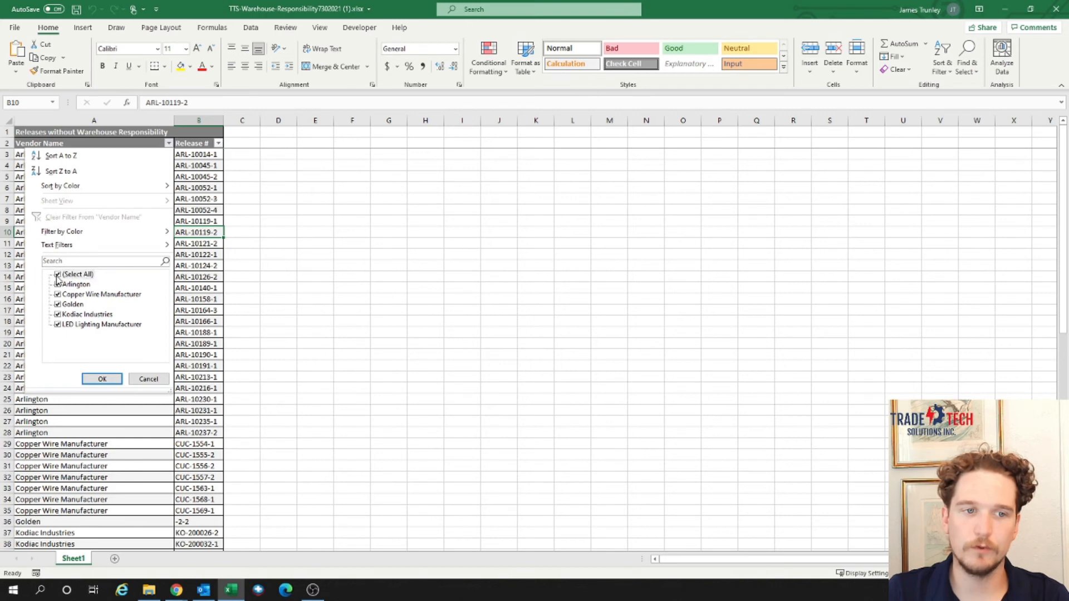
click(56, 274)
click(57, 284)
click(102, 378)
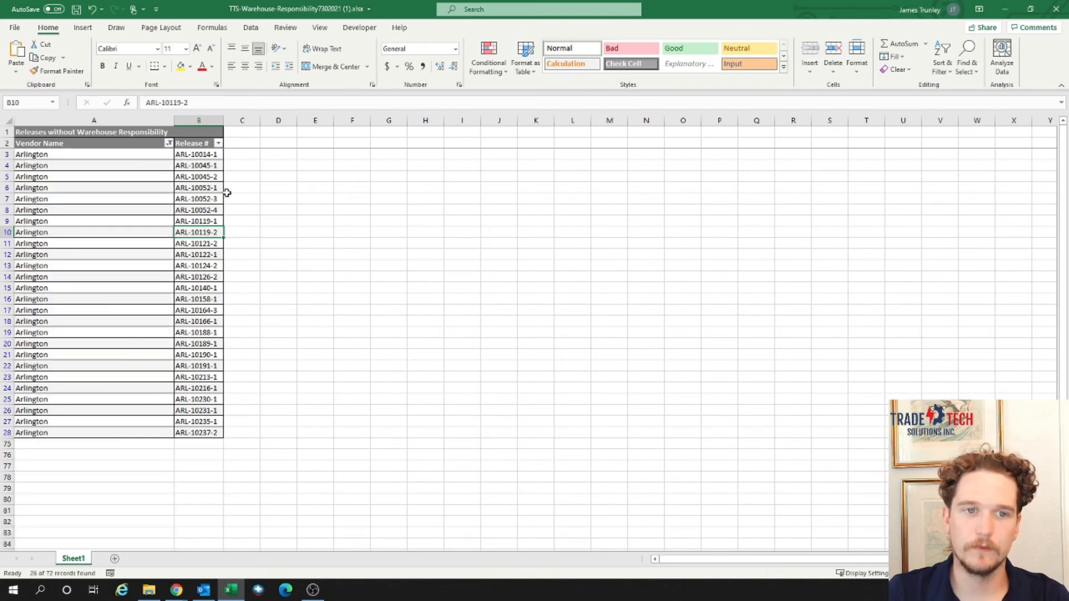
Review the Release # filter choices, and close the workbook without saving.
click(218, 144)
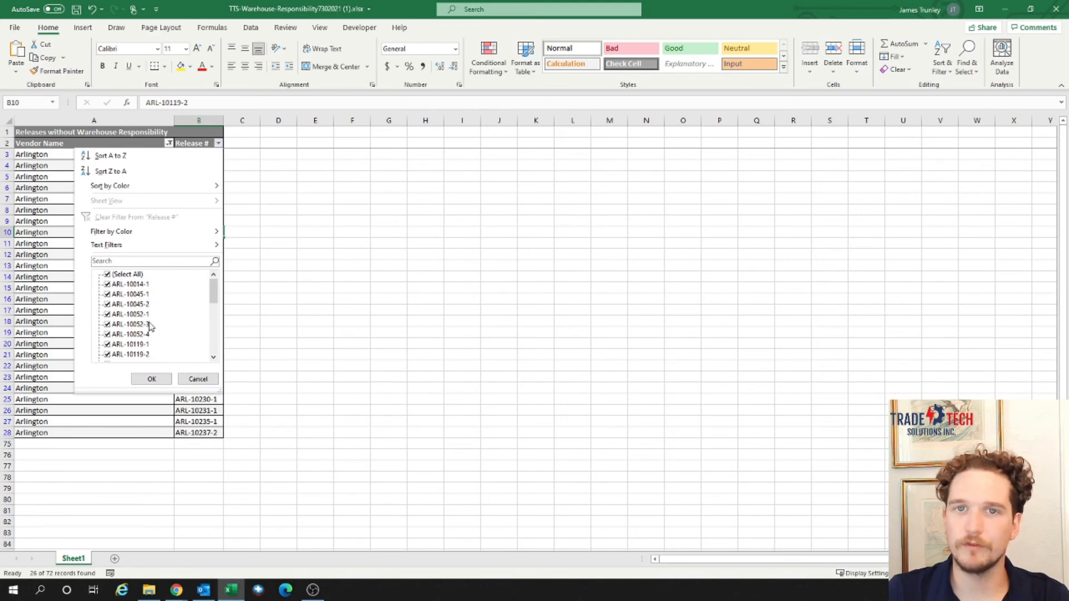
click(198, 379)
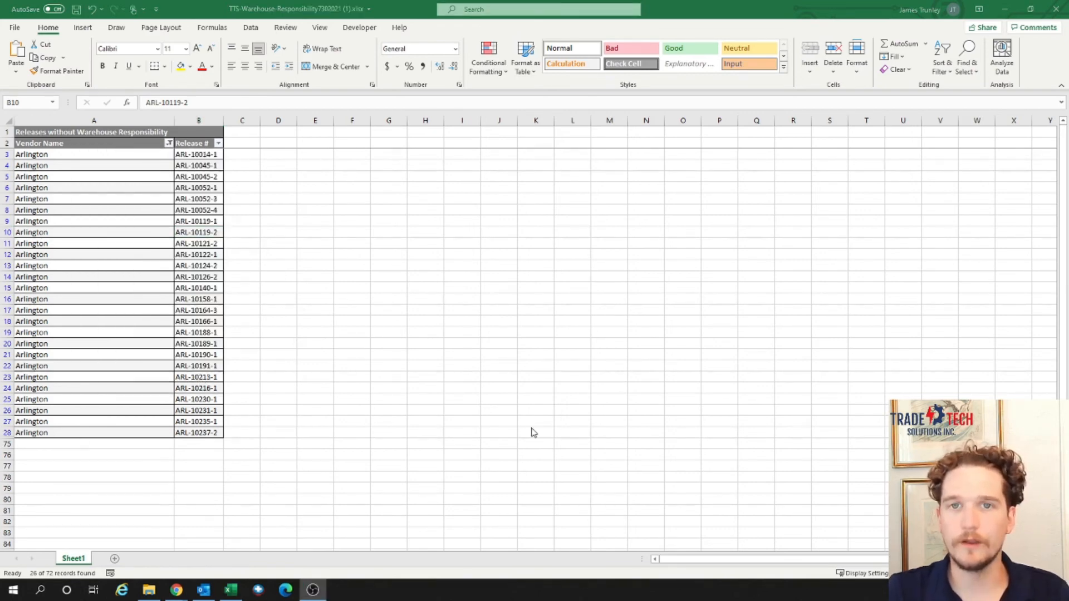
click(1060, 5)
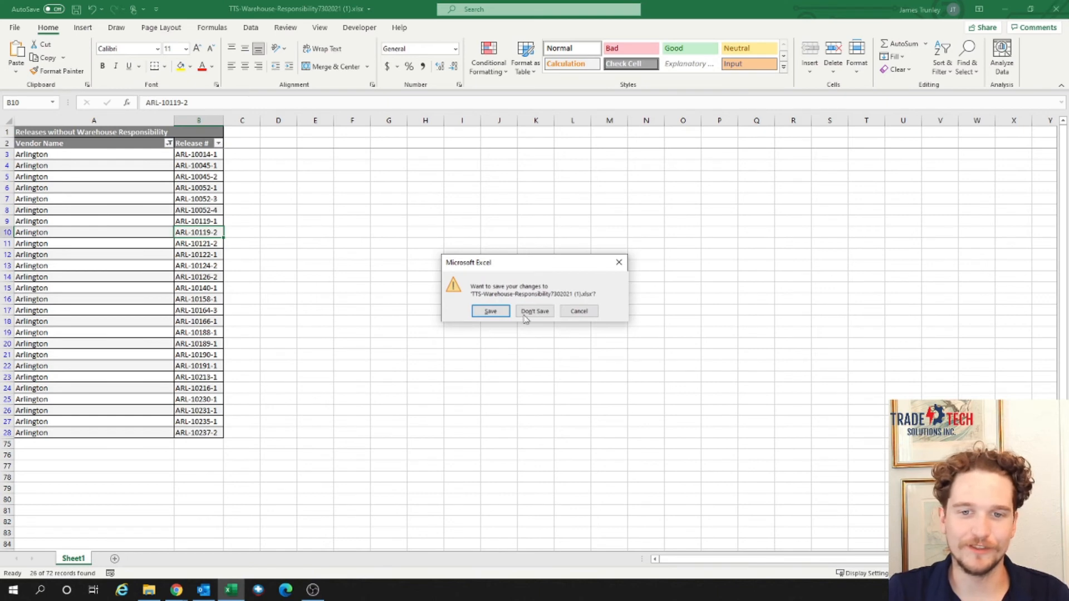
click(526, 311)
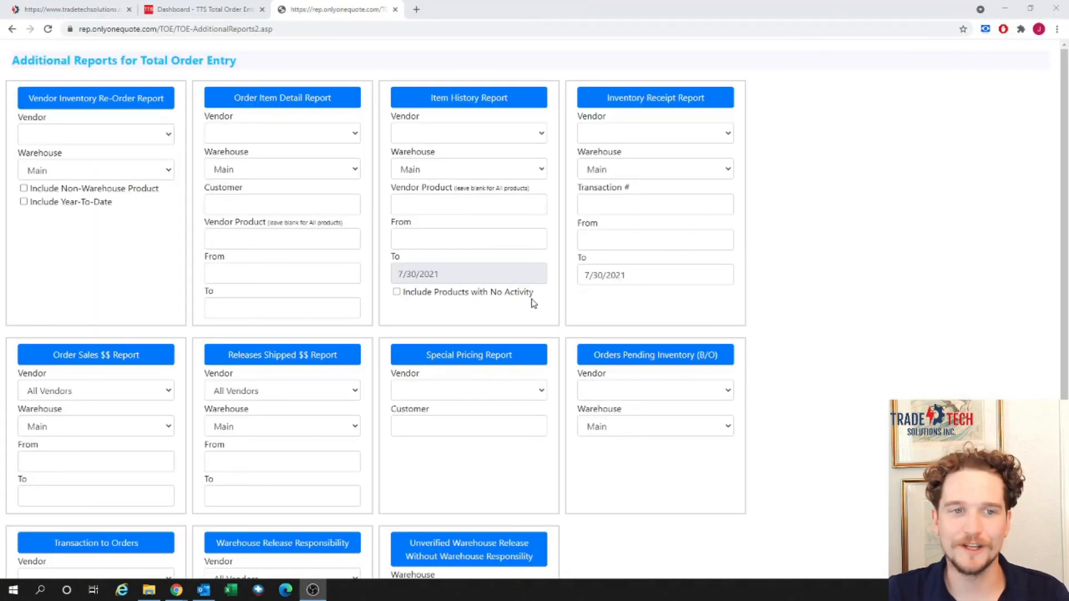
Generate the Order Sales $$ Report for all vendors and the Main warehouse from 01/01/2021 to 07/30/2021, and open the workbook.
scroll(178, 270, down, 1)
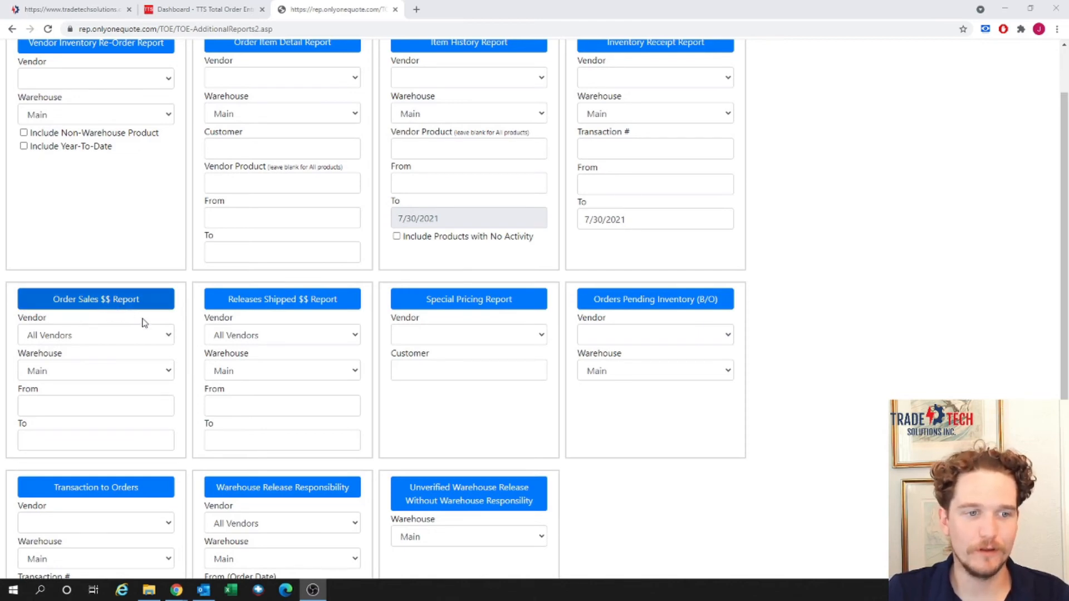
scroll(195, 332, down, 1)
click(84, 359)
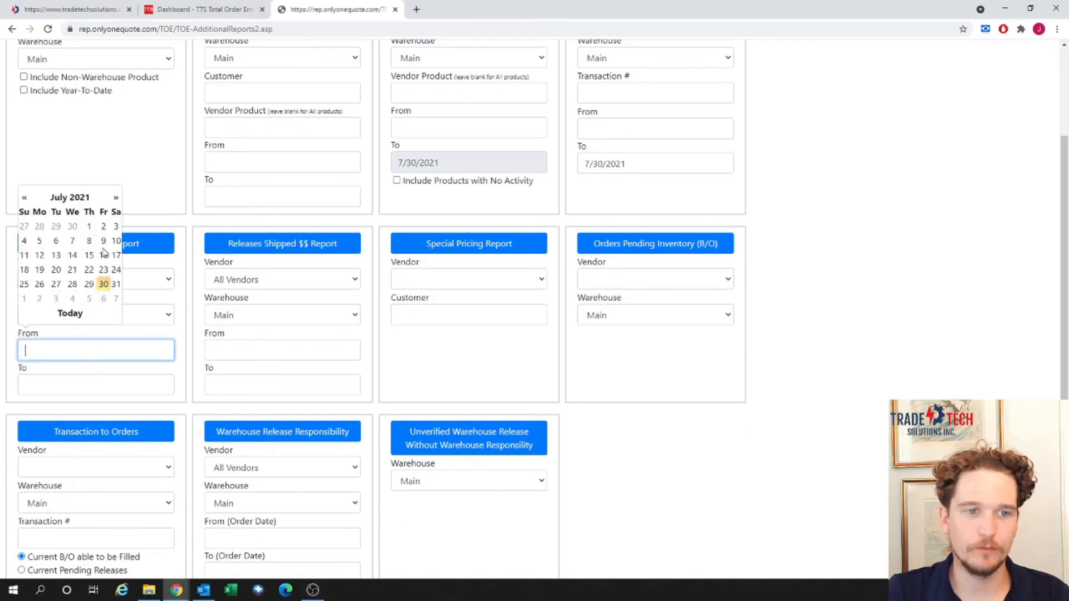
click(58, 202)
click(32, 225)
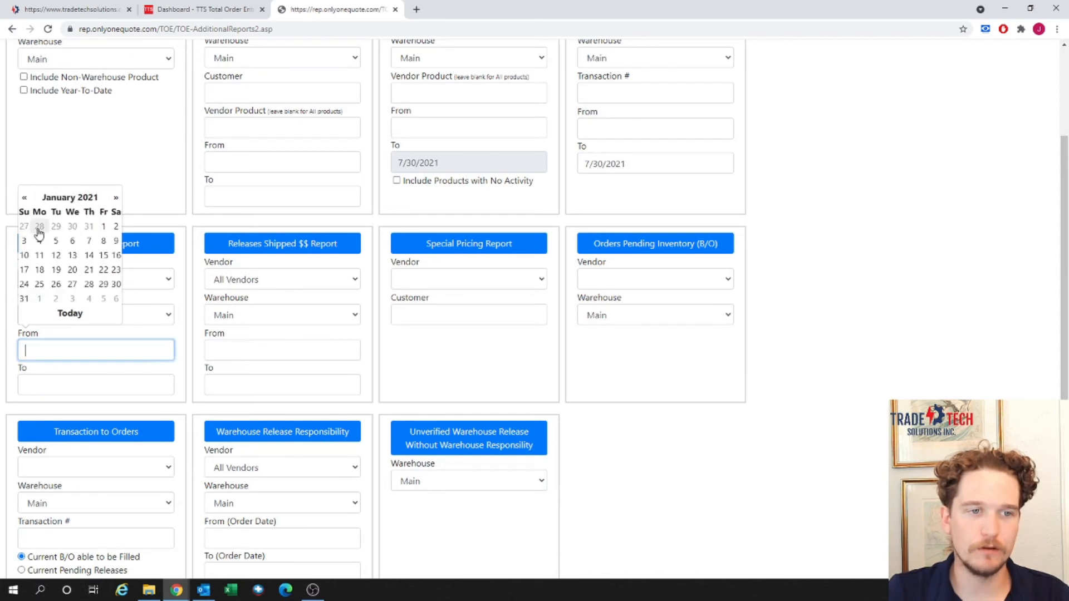
click(98, 230)
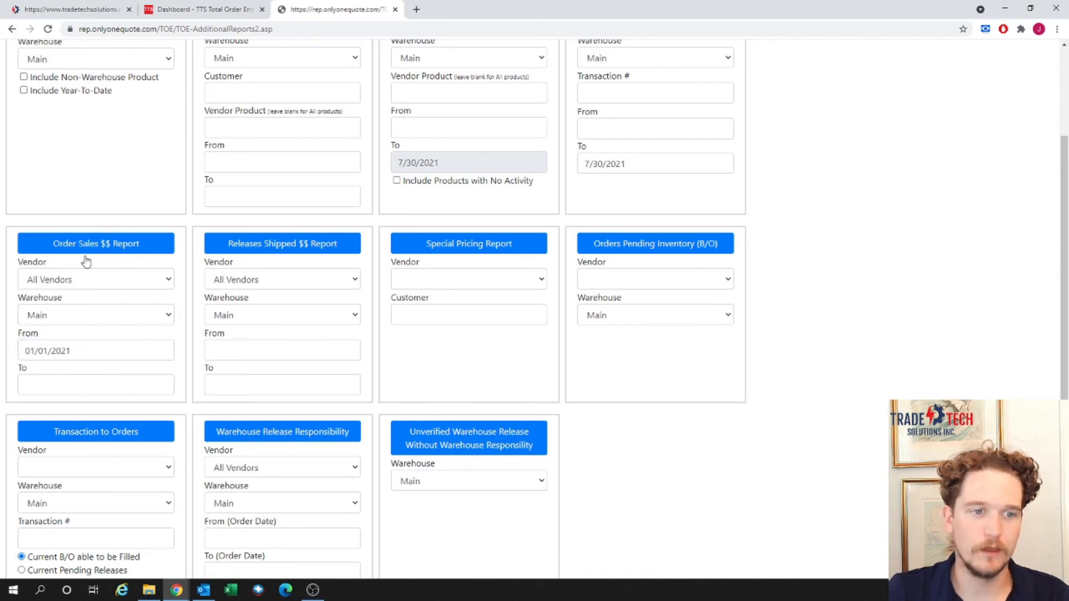
click(55, 379)
click(105, 315)
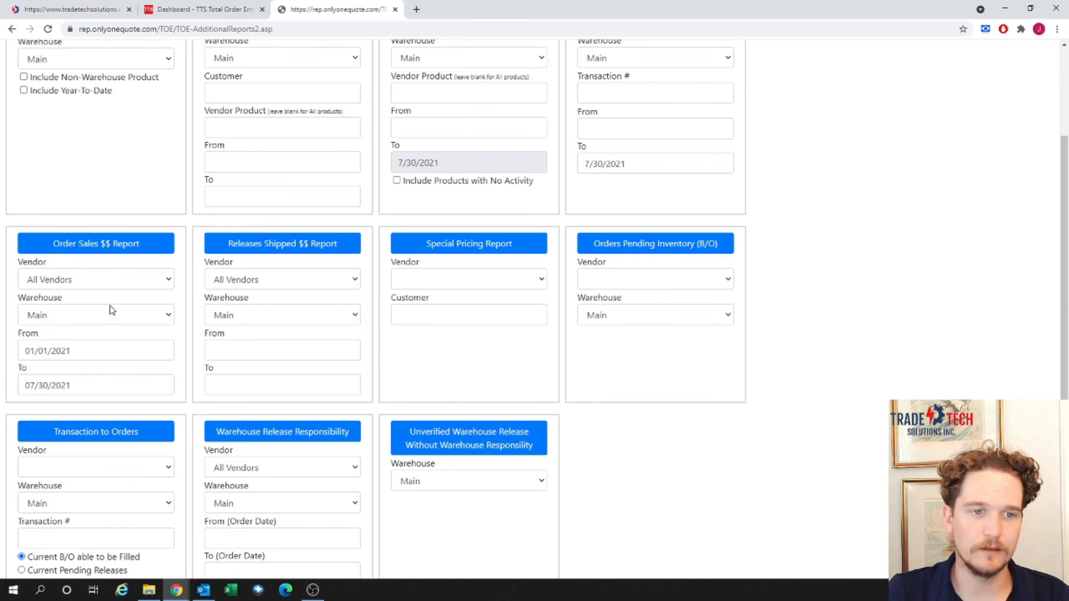
click(120, 249)
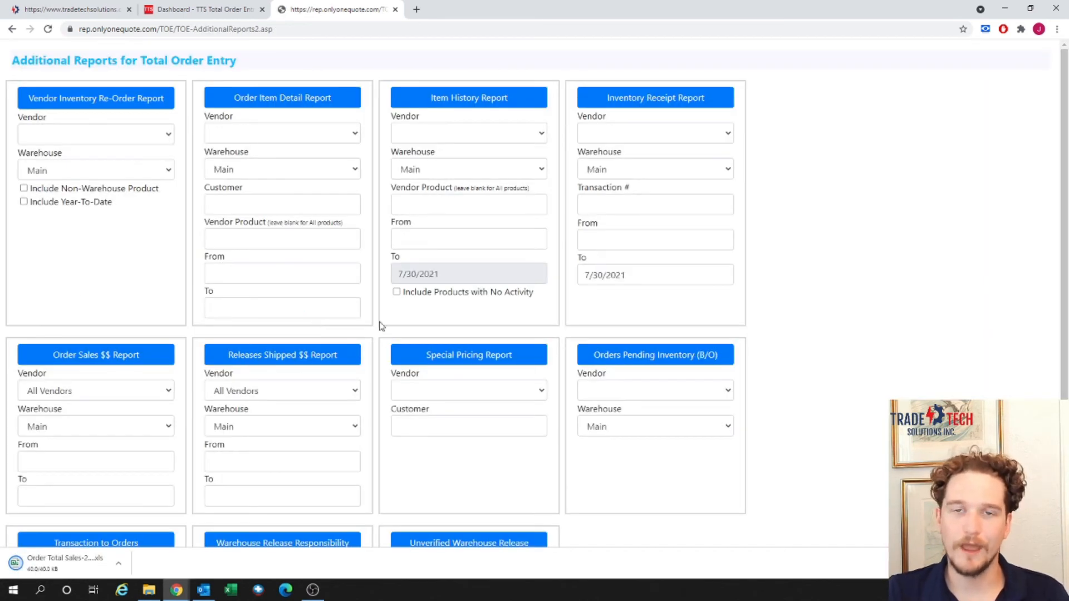
click(93, 564)
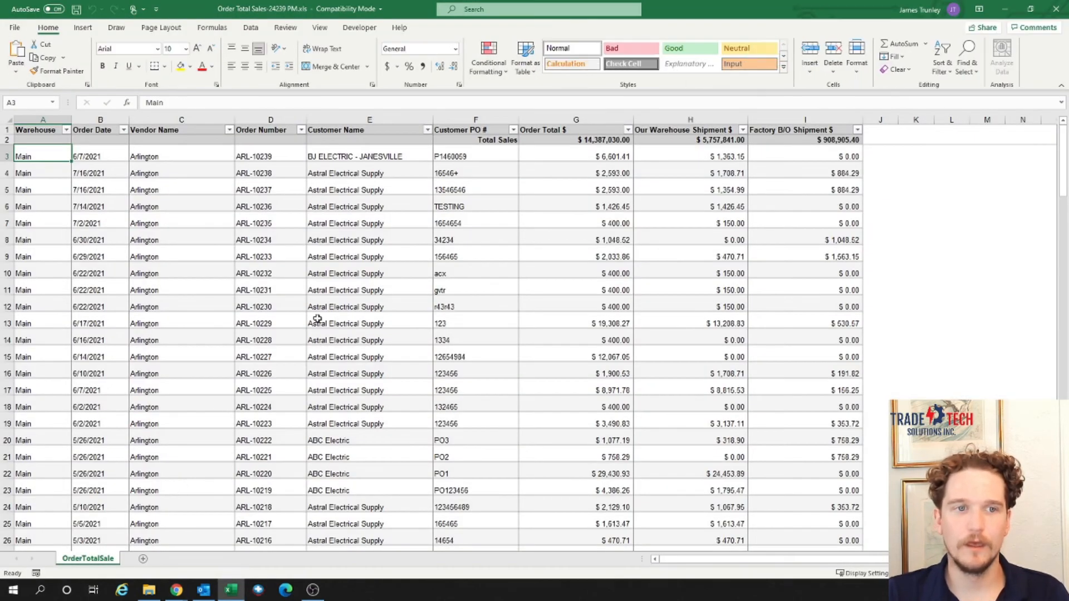
Examine the order dates, order numbers, customers, PO numbers, order totals, warehouse shipment and factory back-order amounts of the first orders.
drag(103, 158, 93, 260)
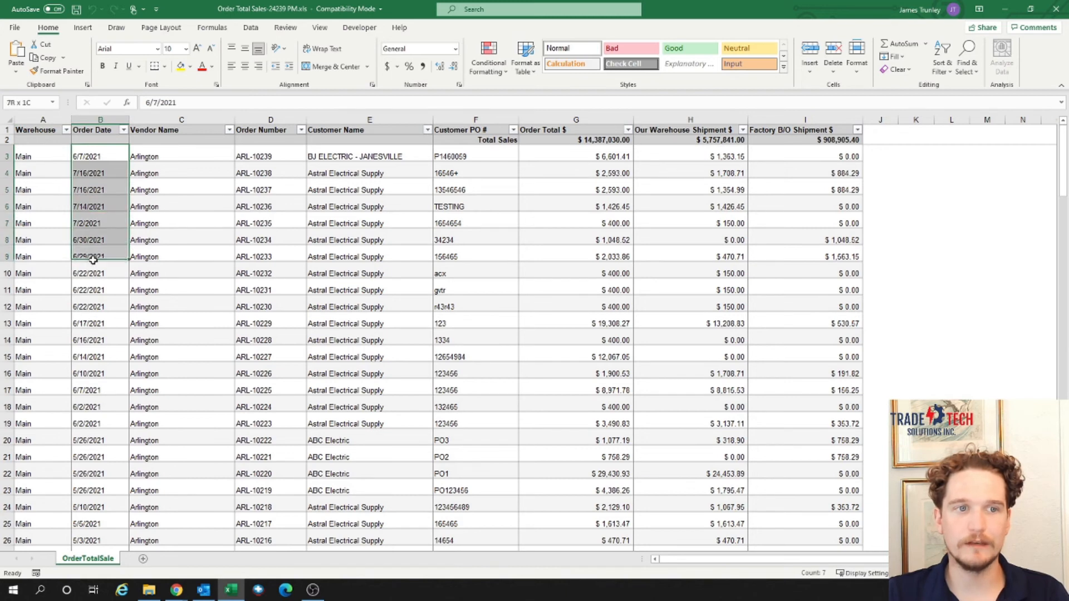
click(50, 172)
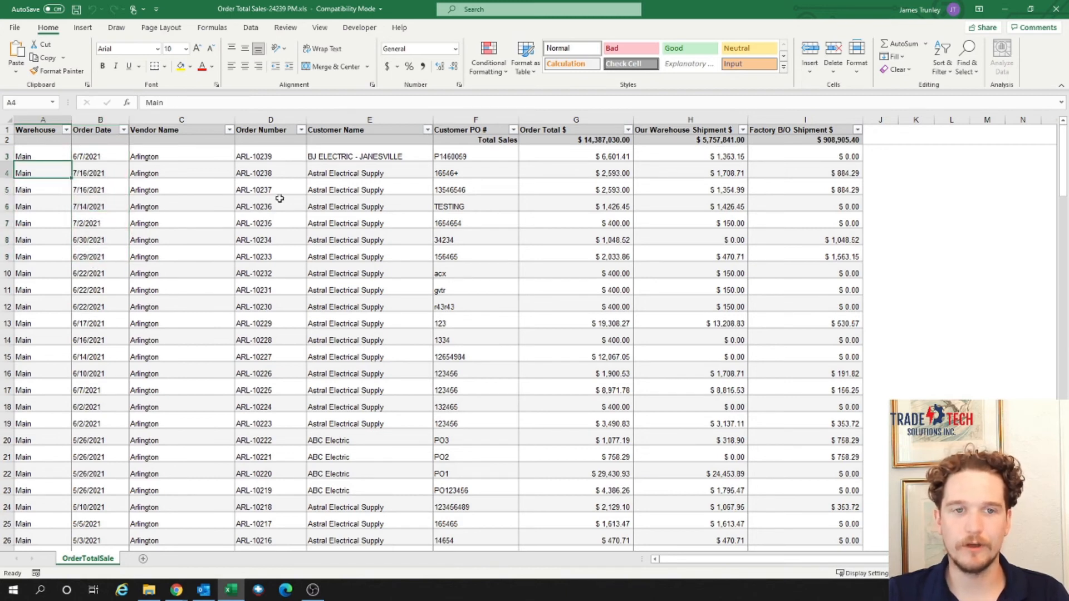
click(275, 161)
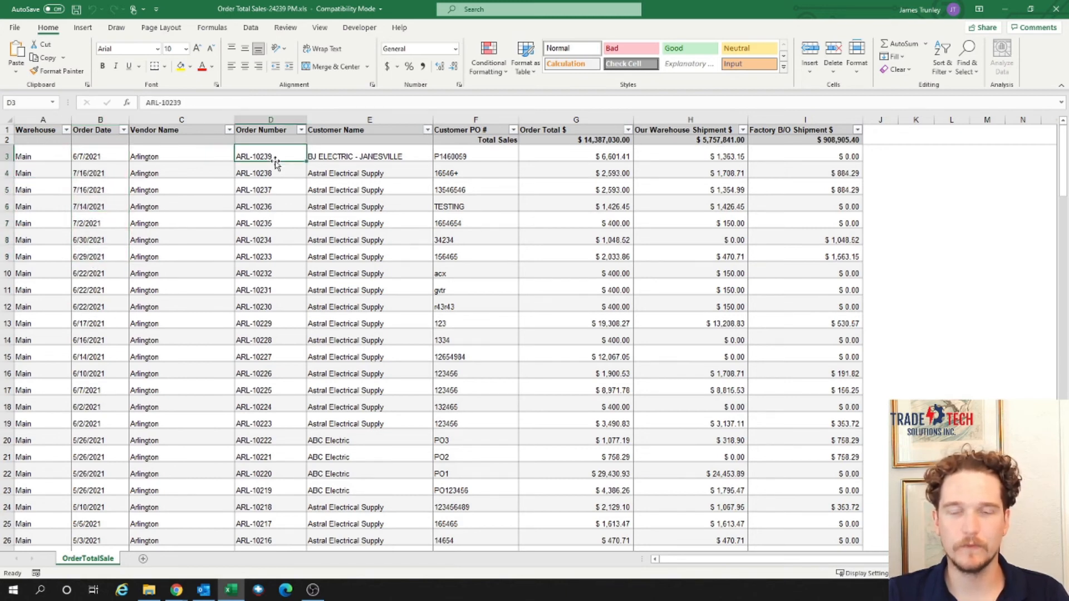
click(384, 165)
click(469, 157)
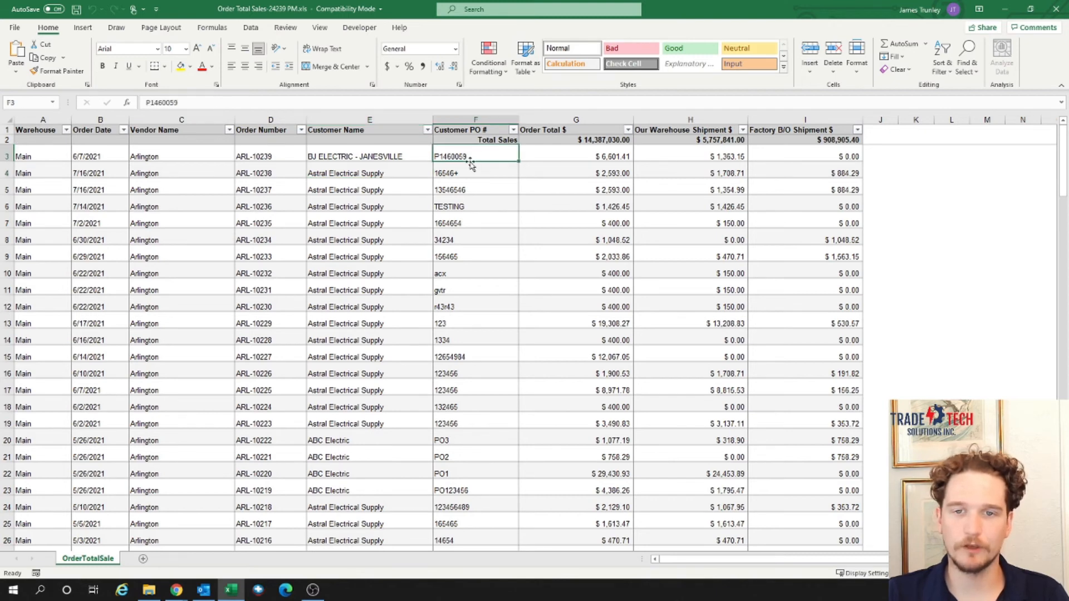
drag(594, 157, 581, 224)
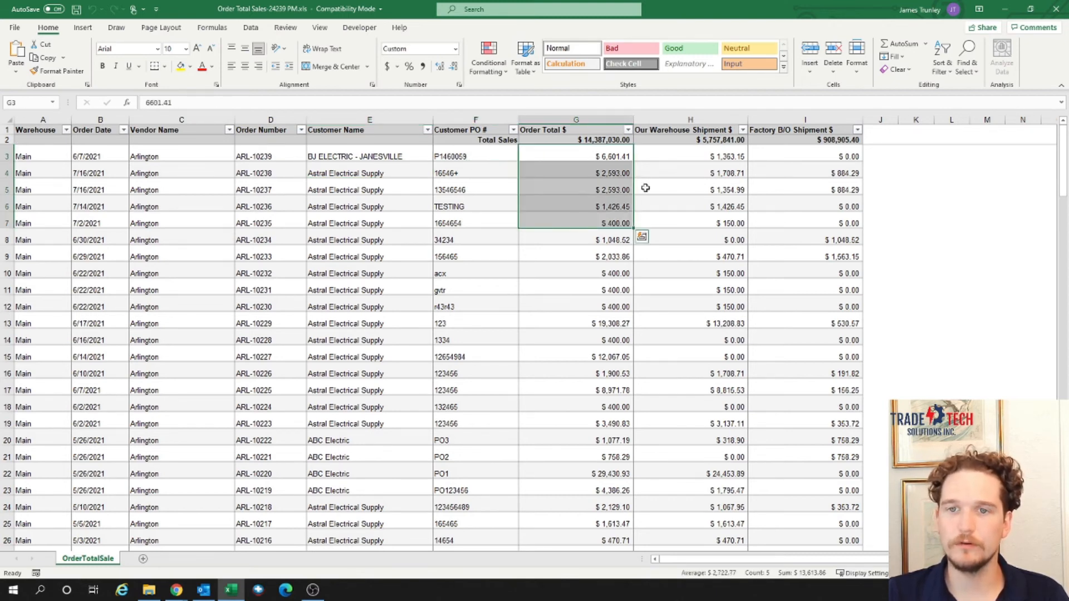
drag(660, 161, 666, 202)
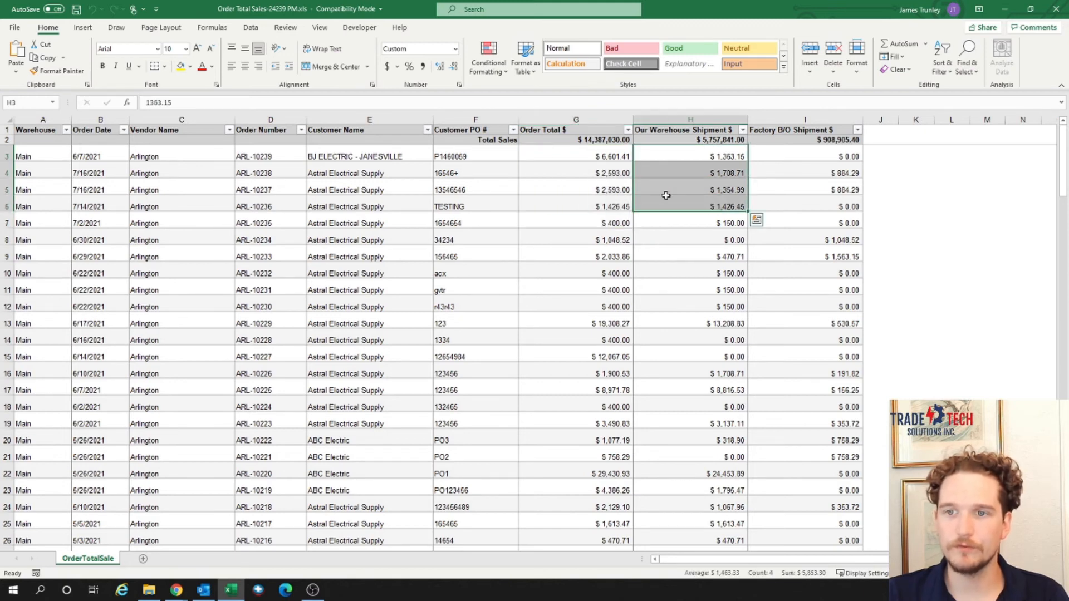
drag(780, 157, 765, 207)
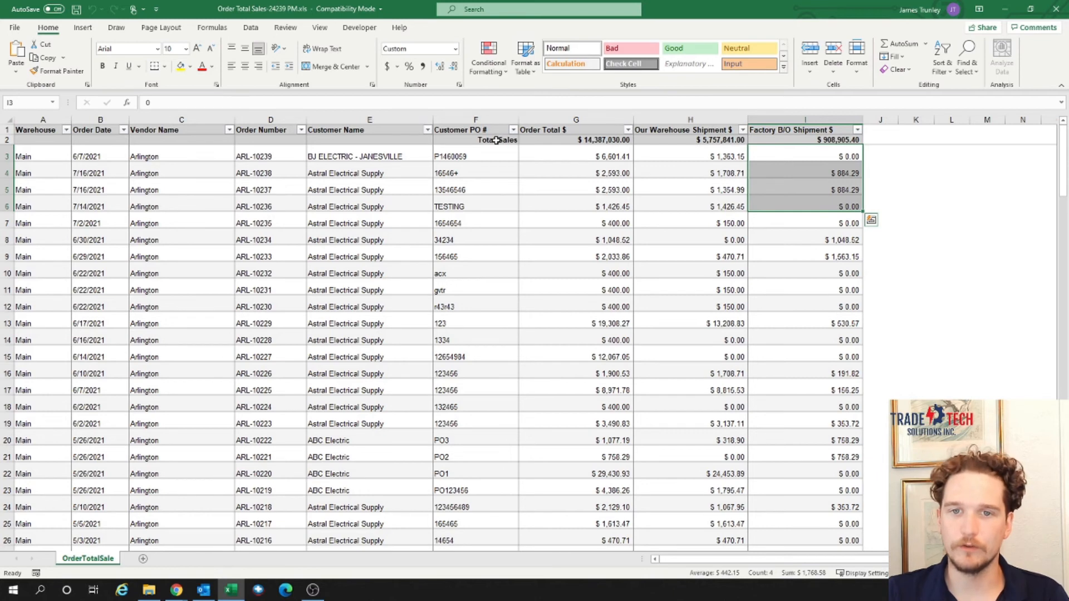
Examine the Total Sales row and compare the order total, warehouse shipment and factory back-order shipment columns.
drag(496, 140, 816, 135)
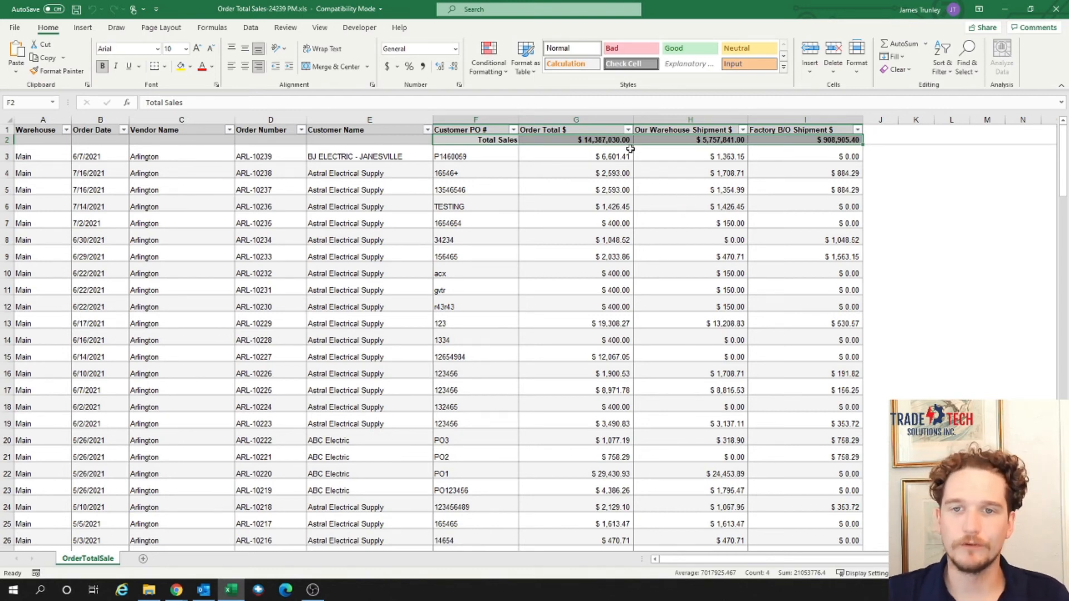
click(685, 169)
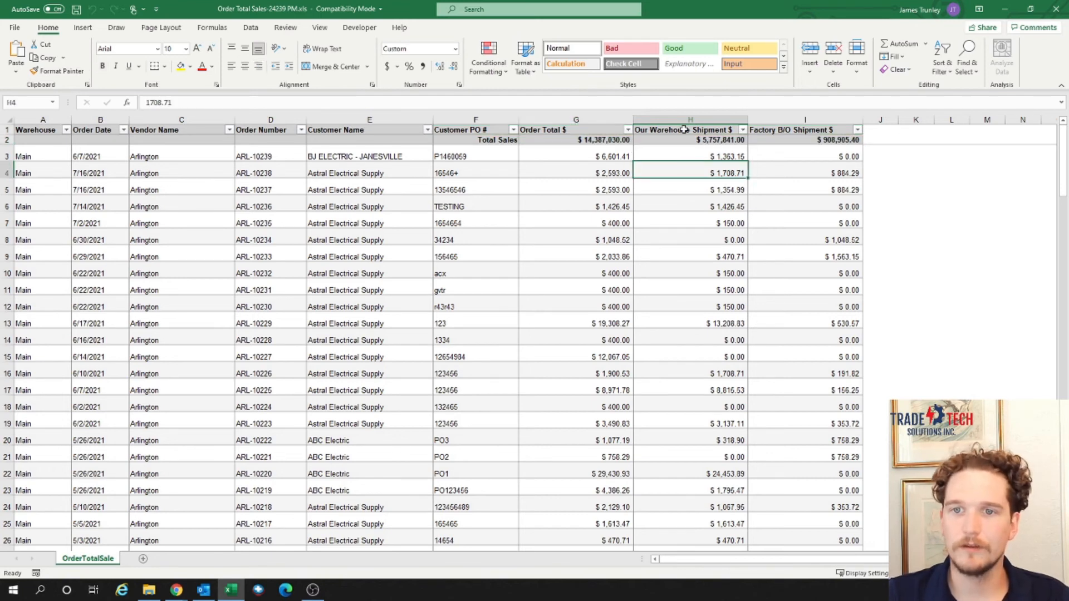
click(682, 140)
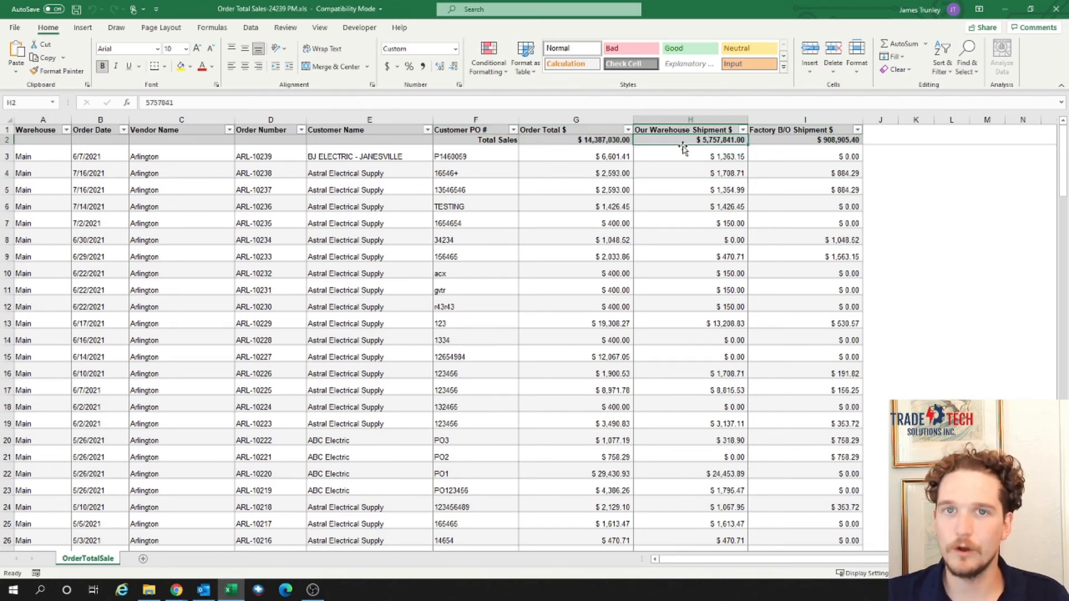
click(804, 142)
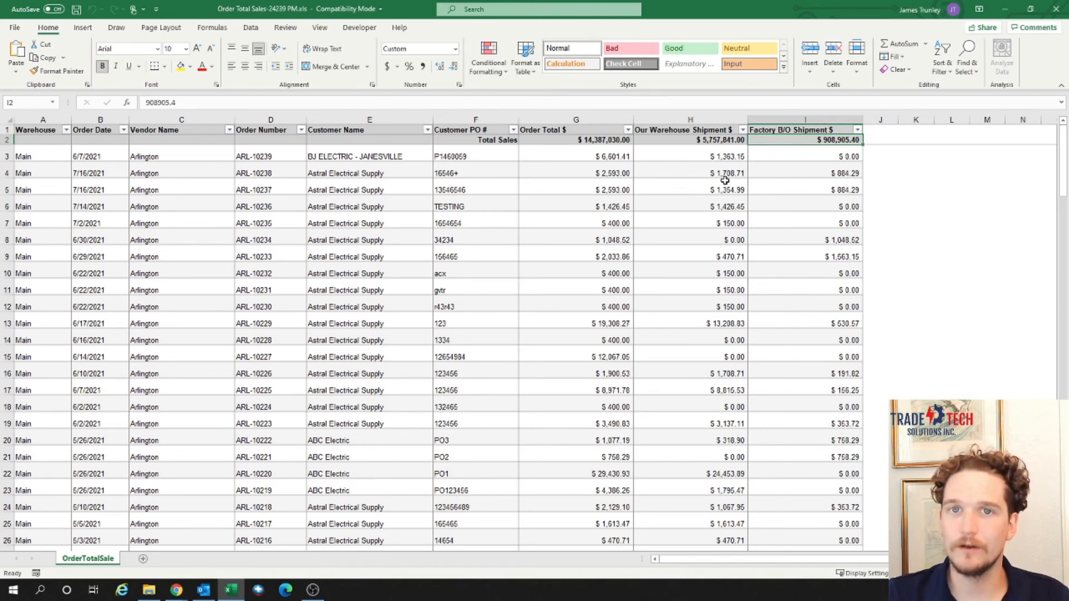
drag(689, 151, 780, 220)
click(671, 267)
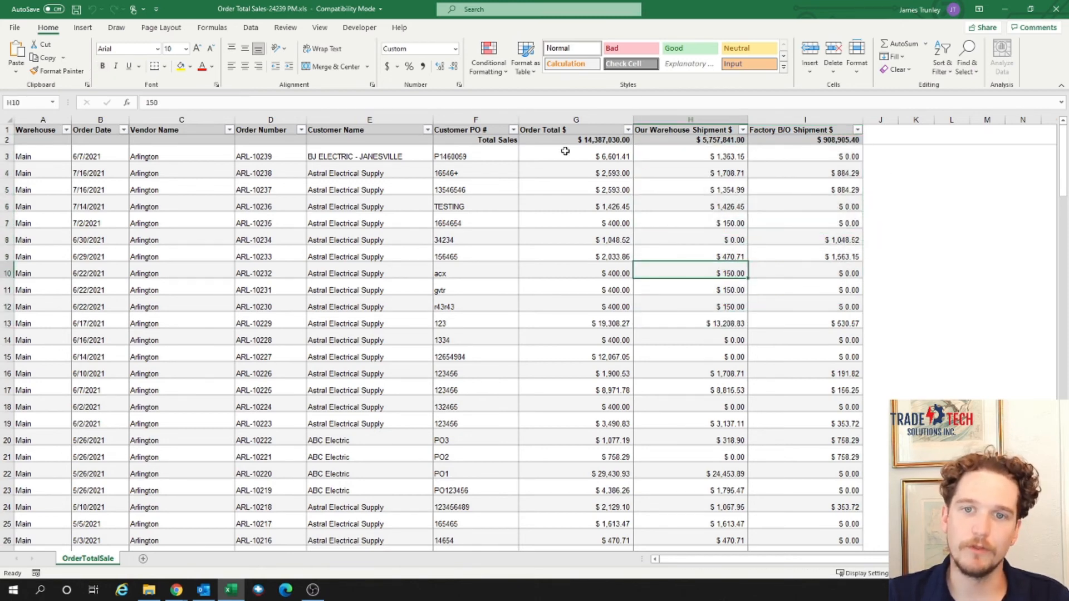
drag(566, 144, 543, 259)
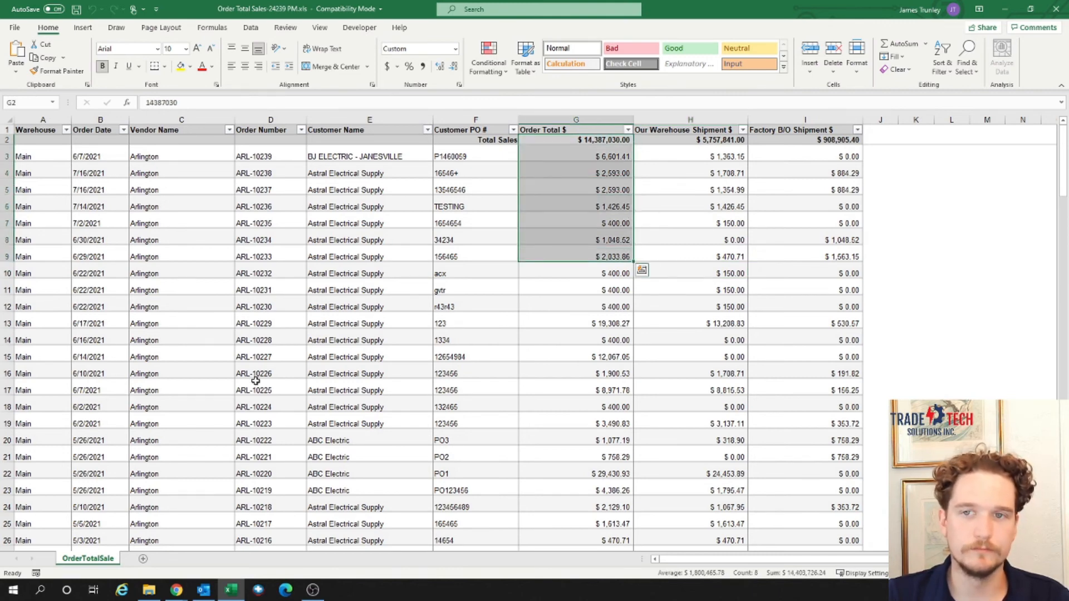
click(724, 279)
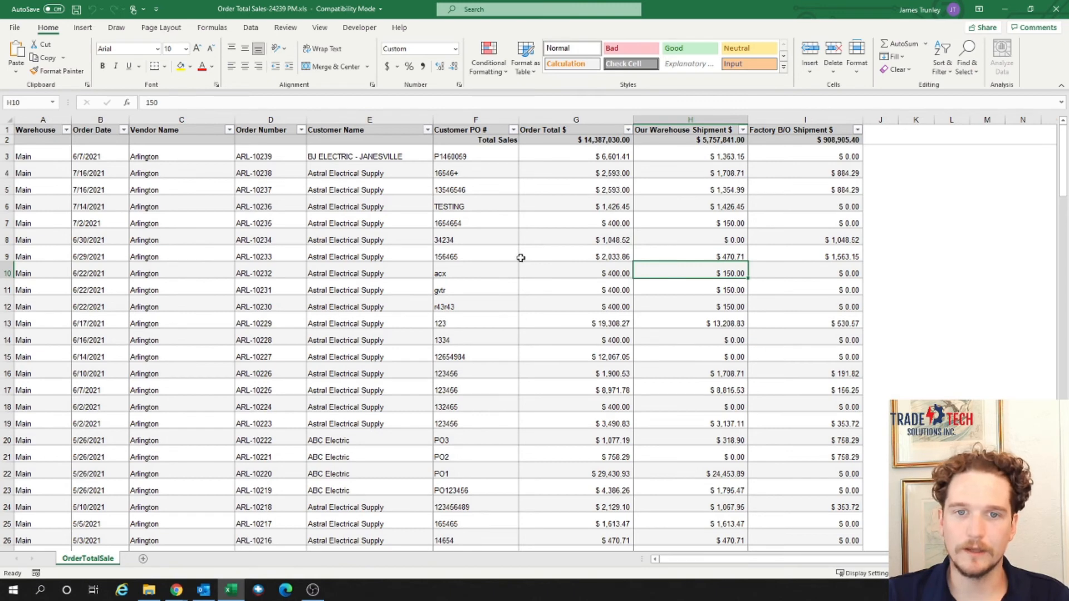
Filter the order sales to the customer abbc and select the customer's entry in the filtered order.
click(427, 131)
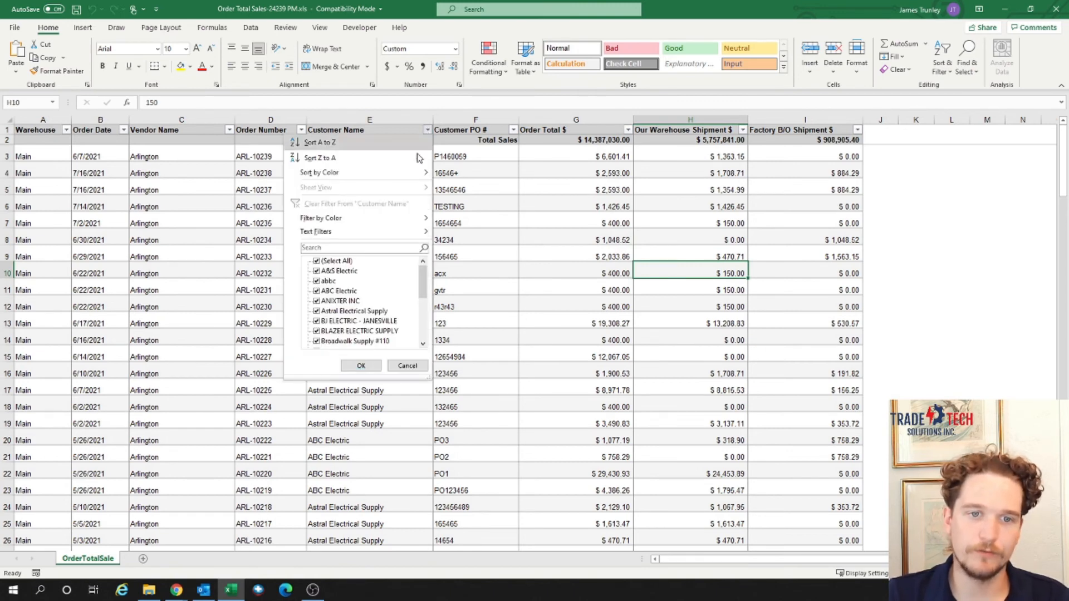
click(317, 261)
click(317, 281)
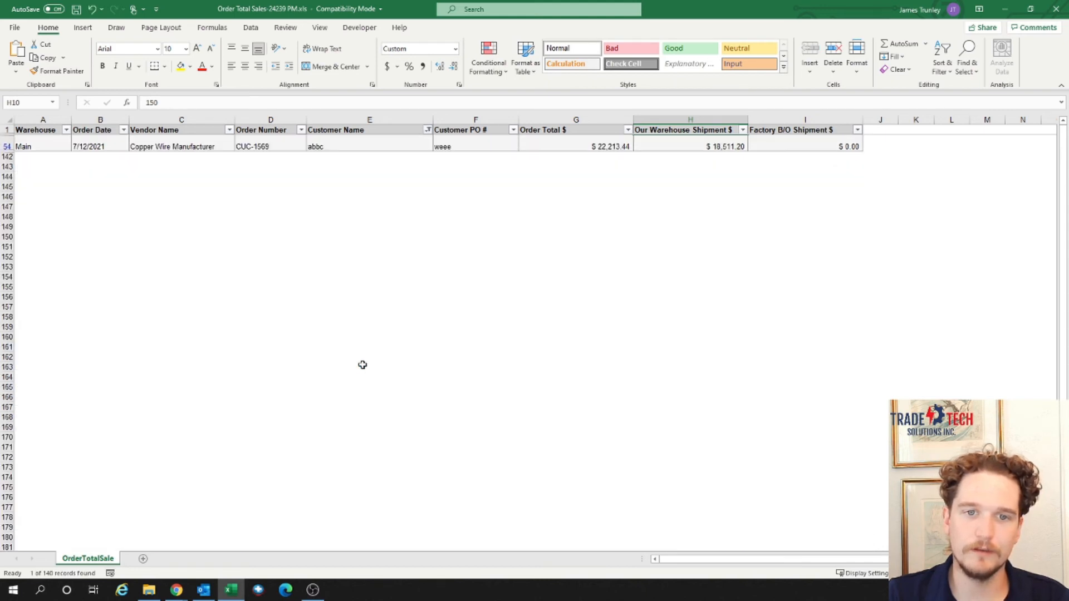
click(359, 366)
click(466, 236)
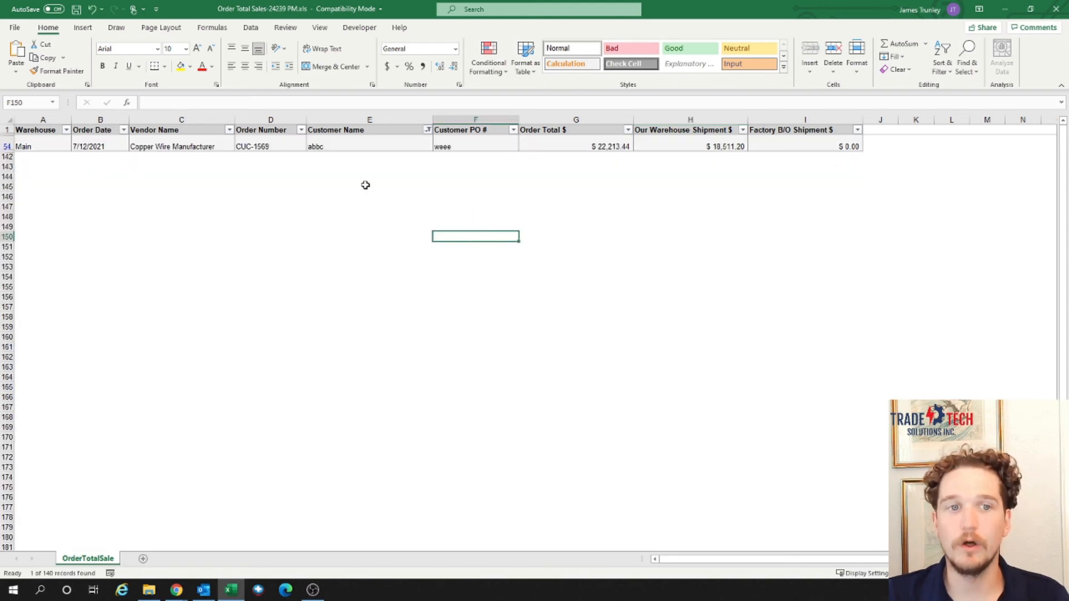
click(373, 148)
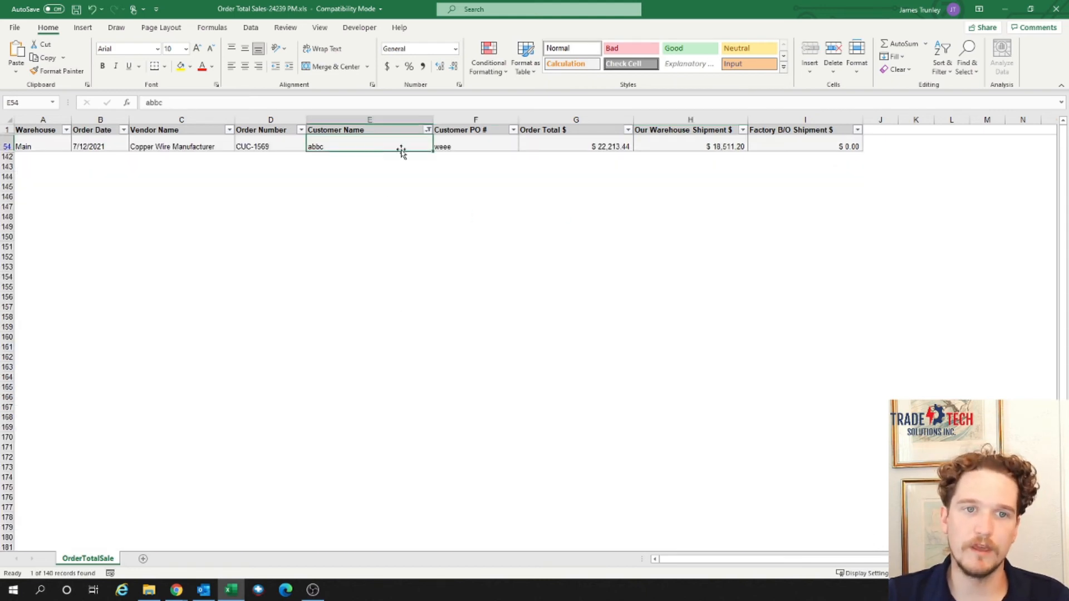
Compare the order total, warehouse shipment and factory back-order amounts of the filtered abbc order.
drag(581, 145, 710, 150)
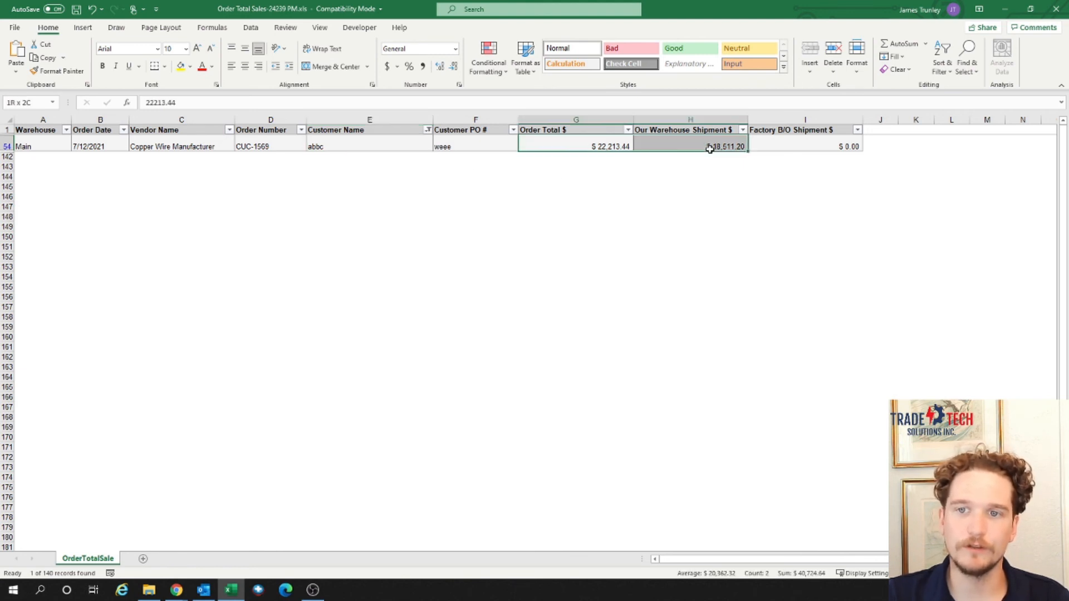
click(582, 238)
click(818, 147)
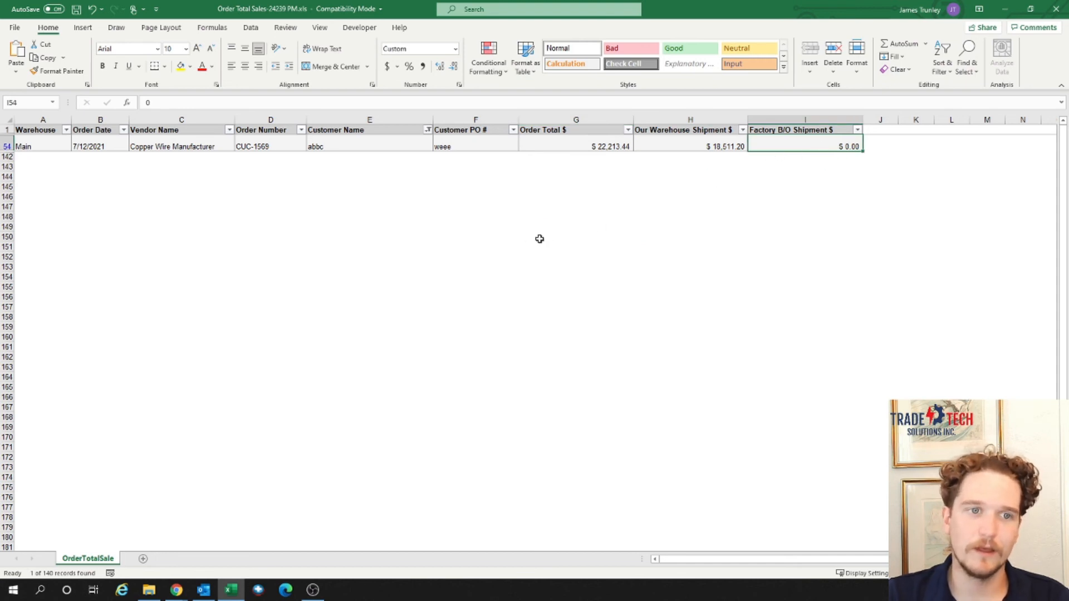
click(597, 193)
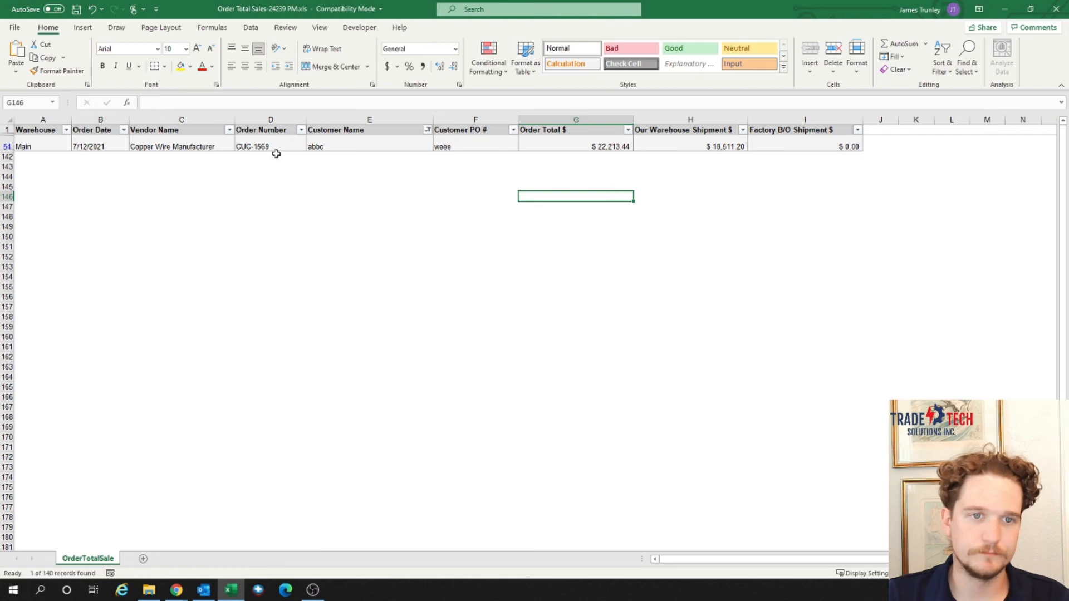
Restore all customers in the order sales and filter the vendor names to Arlington only.
click(427, 130)
click(317, 260)
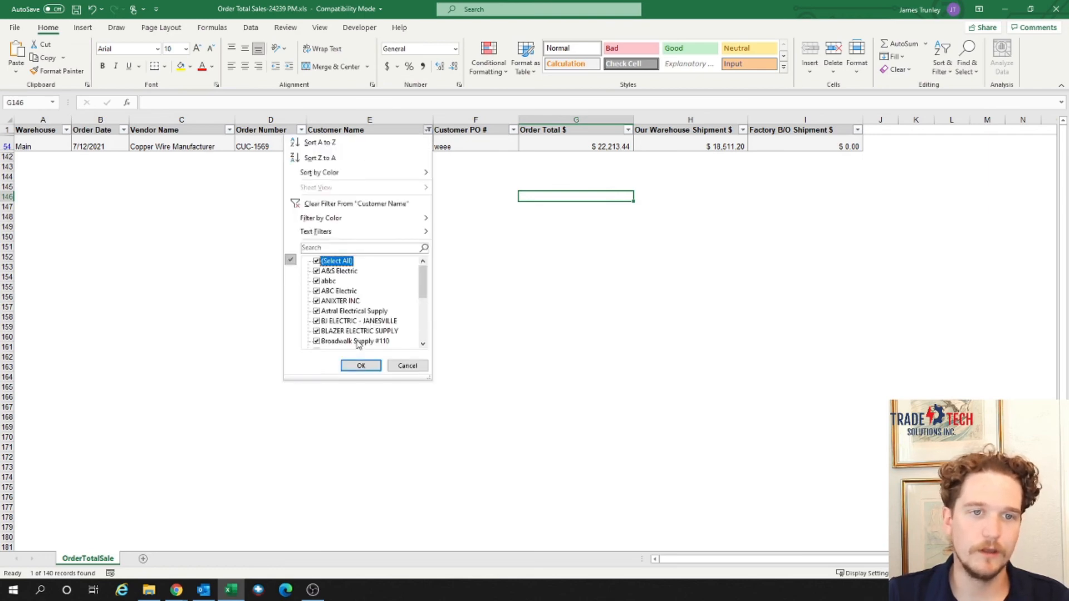
click(360, 365)
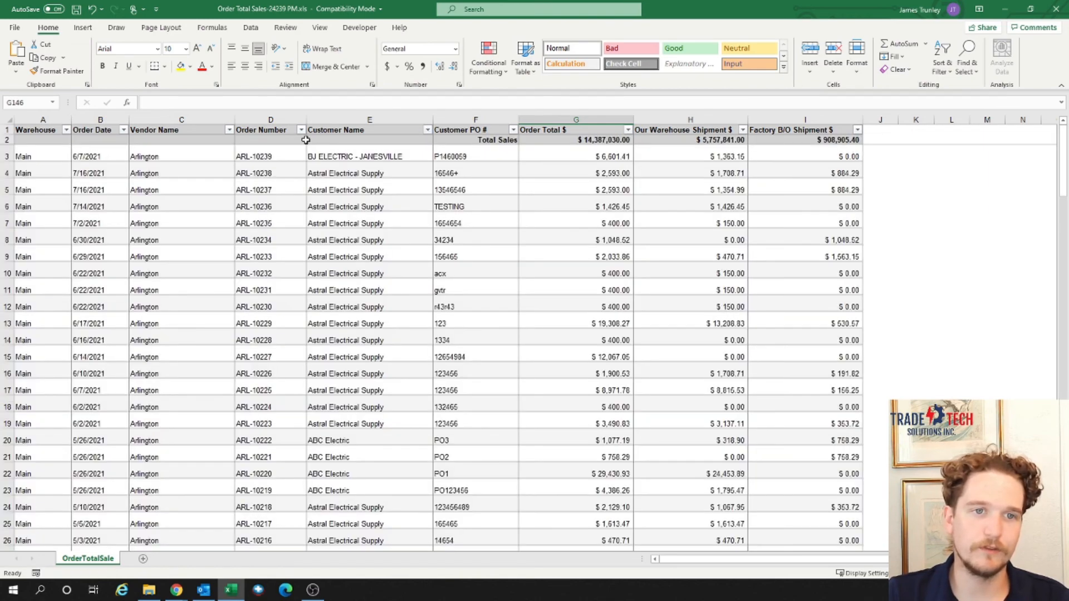
click(229, 130)
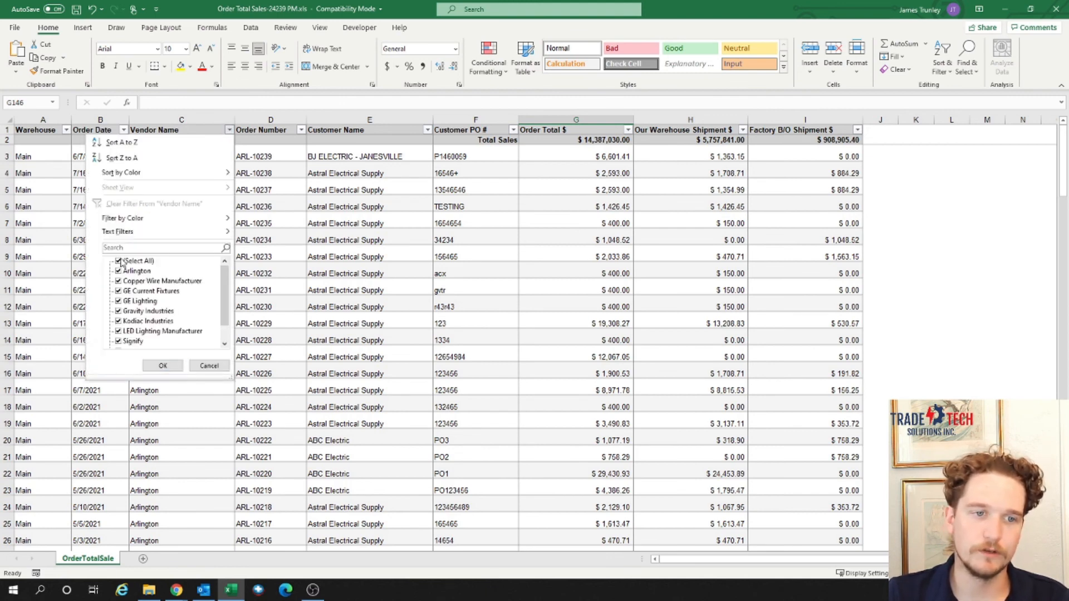
click(119, 261)
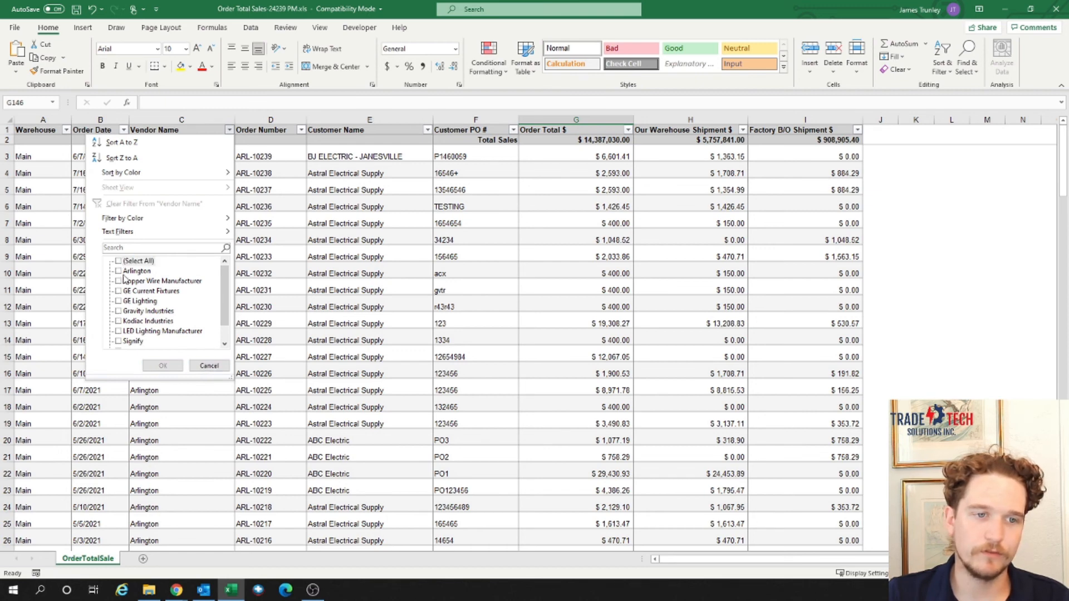
click(123, 272)
click(162, 365)
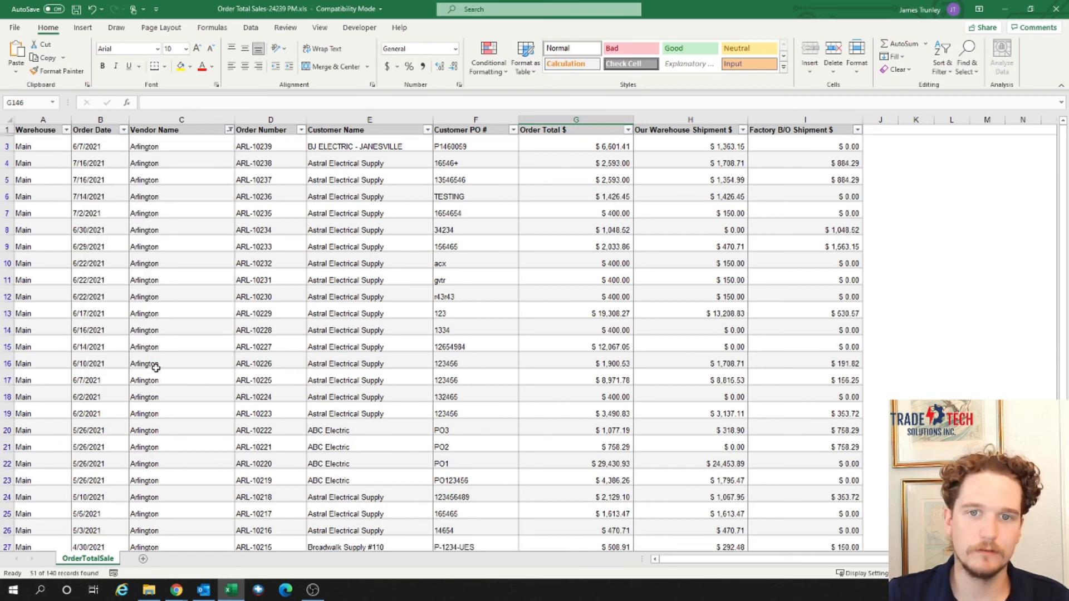
Check the sum of the Order Total $ column across all Arlington orders.
click(703, 260)
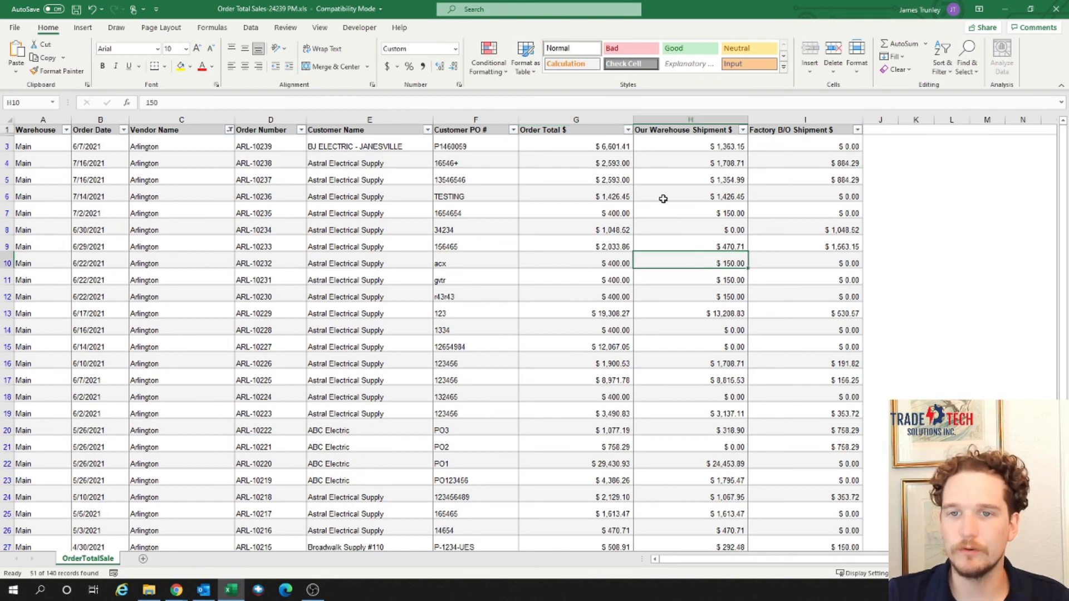
drag(603, 146, 539, 529)
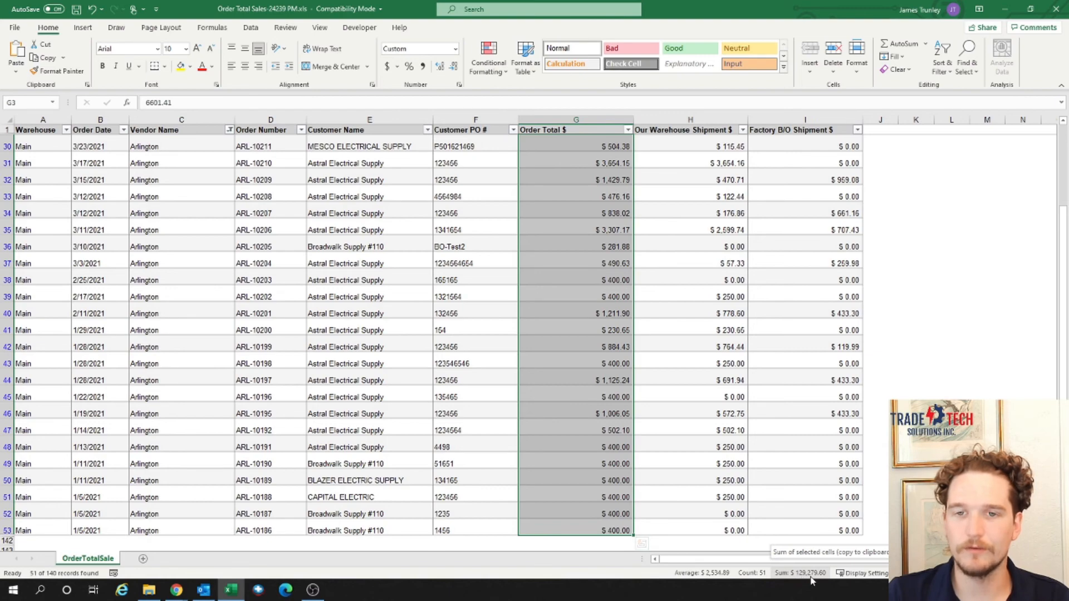
scroll(613, 439, up, 9)
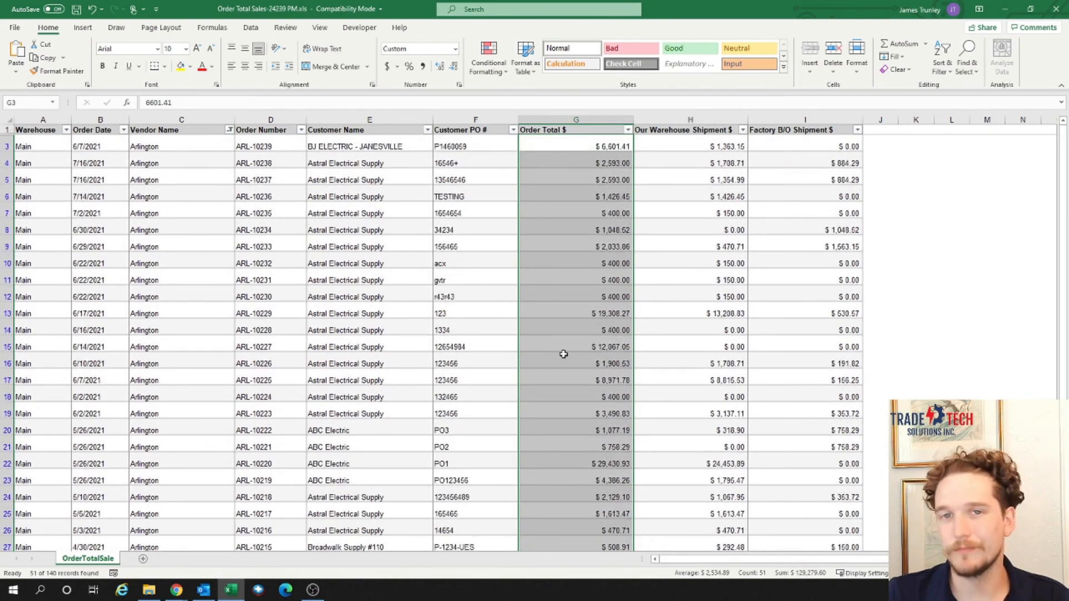
click(392, 208)
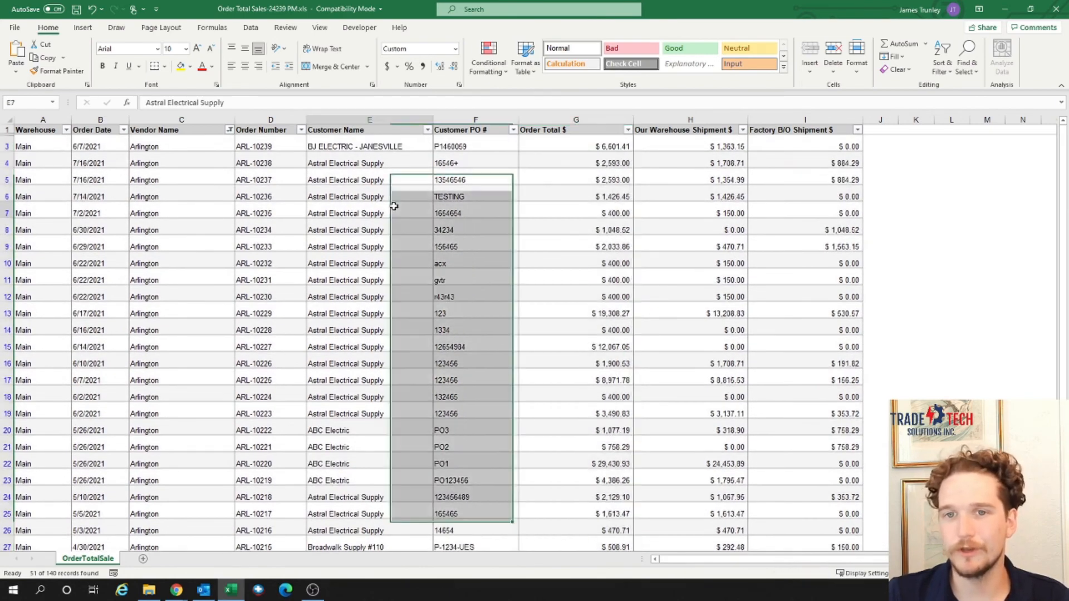
Switch the vendor filter from Arlington to Copper Wire Manufacturer.
click(229, 130)
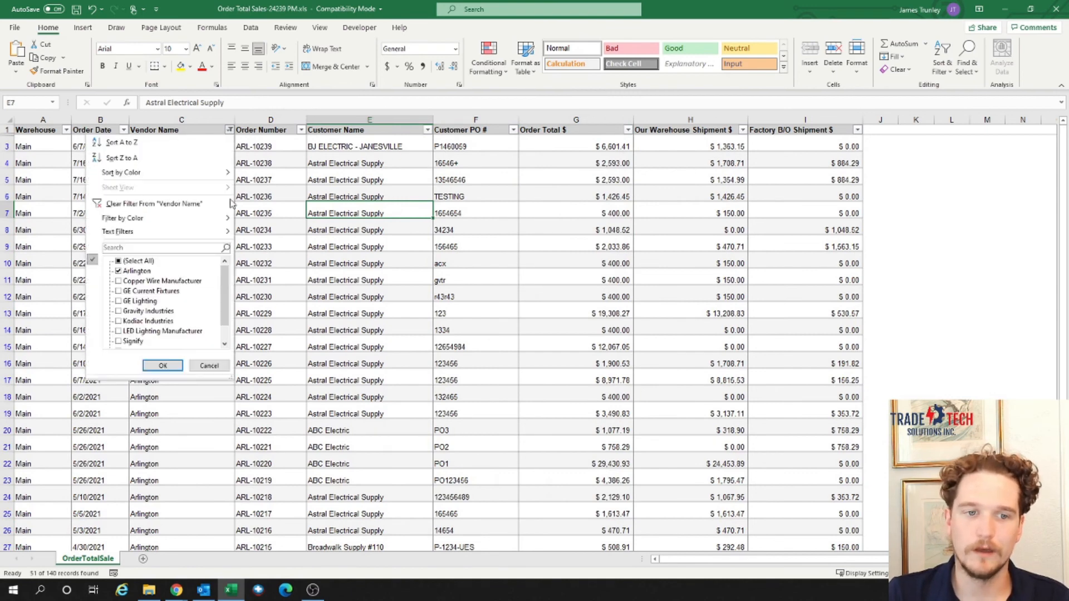
click(119, 271)
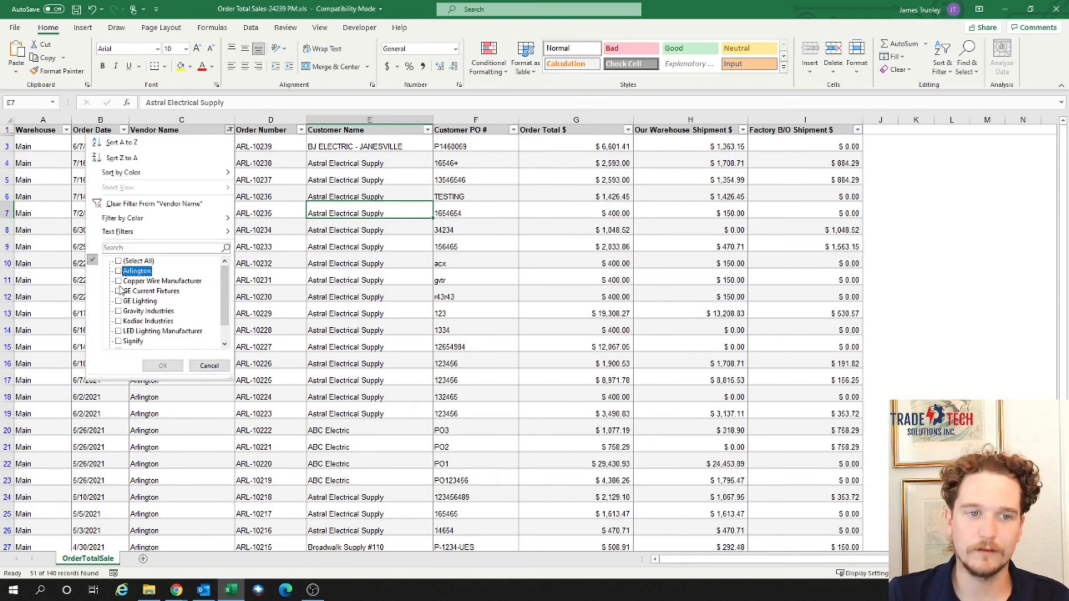
click(118, 281)
click(162, 366)
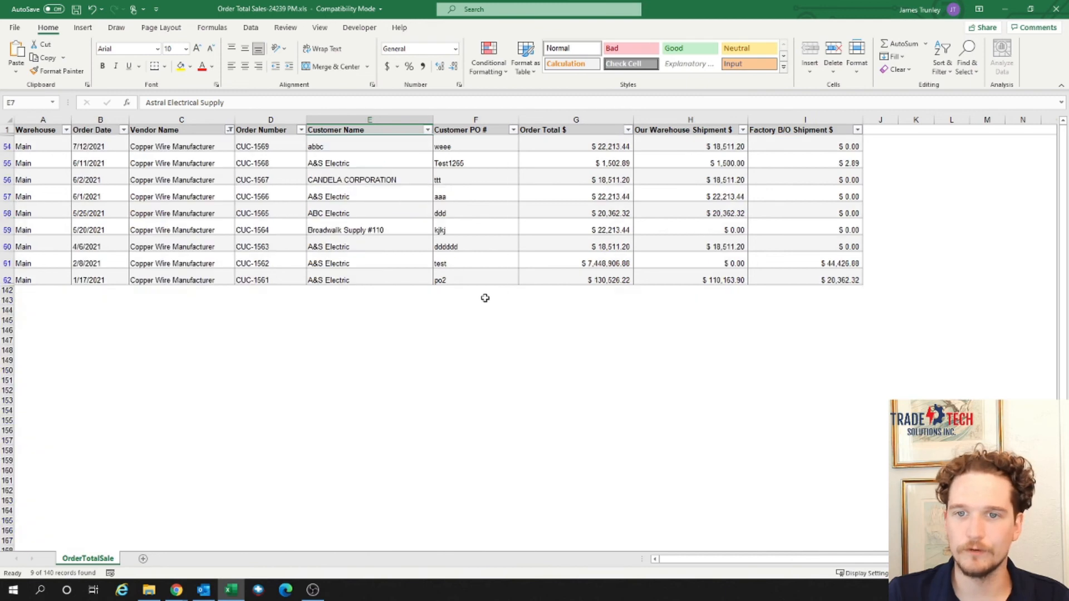
Check the sum of the Copper Wire Manufacturer order totals and inspect the 2/8/2021 order's total and warehouse shipment amount.
drag(590, 146, 581, 277)
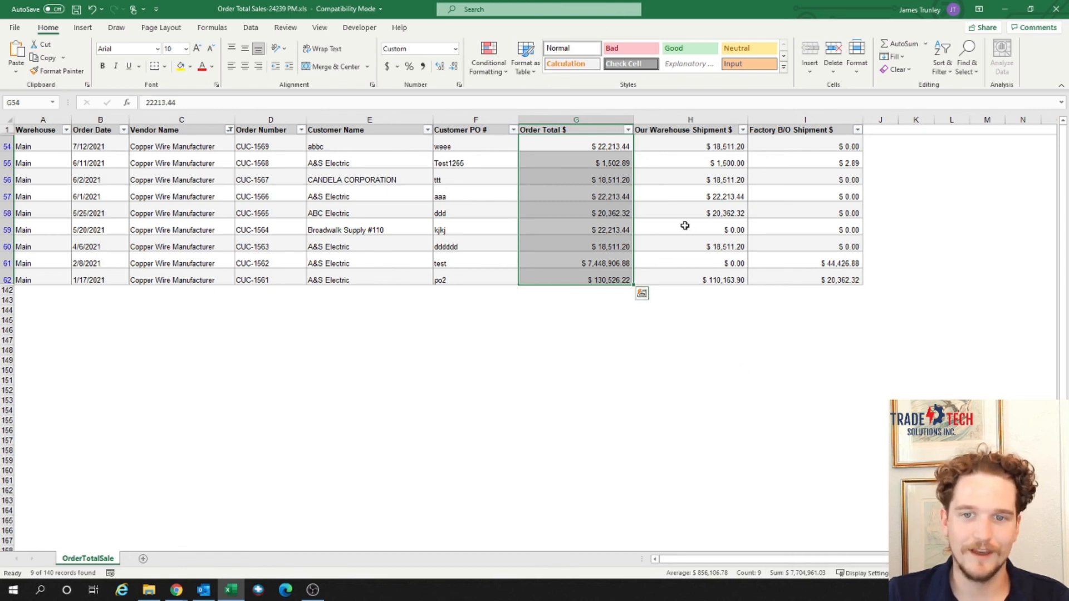
click(552, 260)
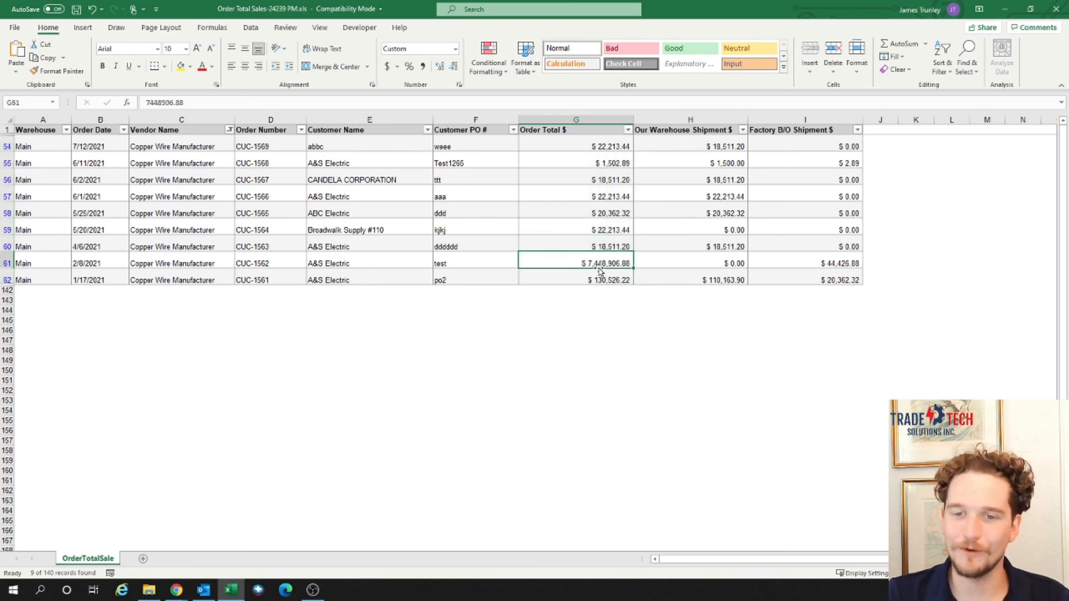
click(675, 264)
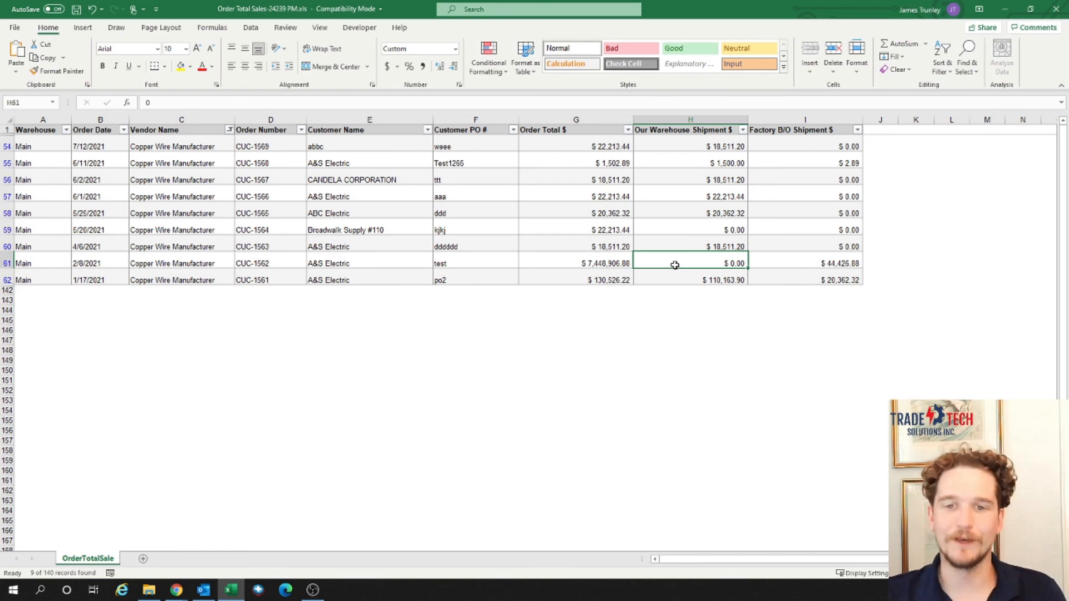
click(593, 259)
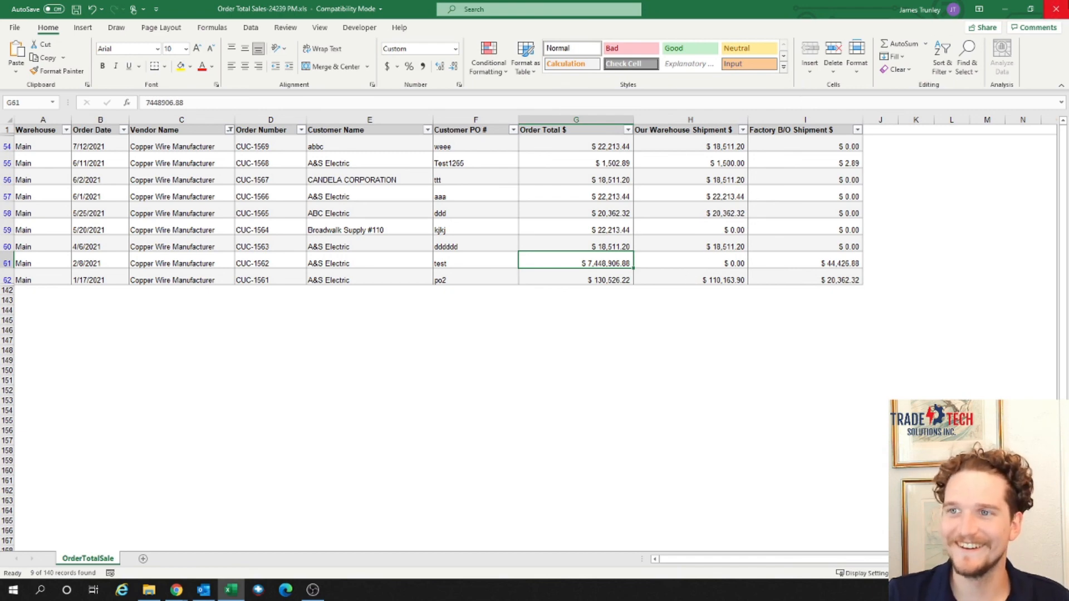
Close the order sales workbook without saving the changes.
click(1057, 11)
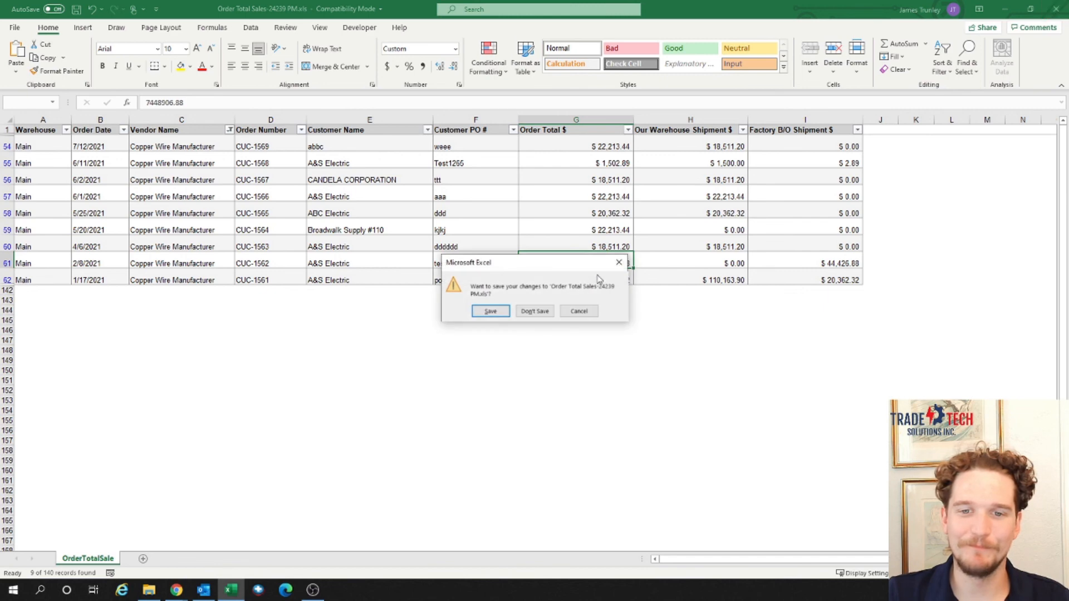
click(544, 310)
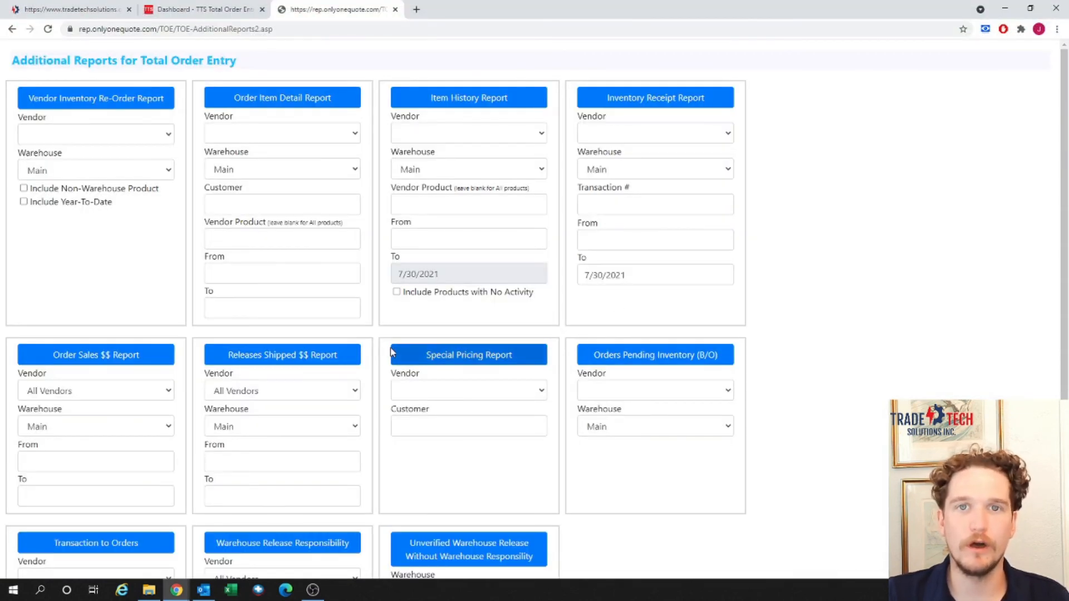
Generate the Releases Shipped $$ Report for all vendors and the Main warehouse from January 1 to July 30, 2021, and open the workbook.
scroll(411, 329, down, 1)
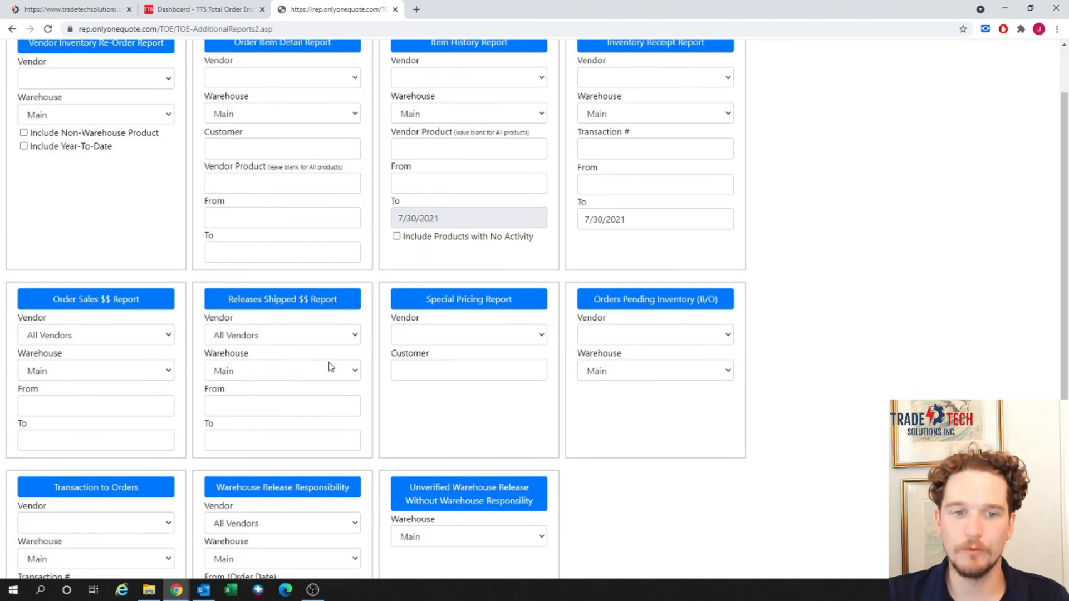
click(278, 406)
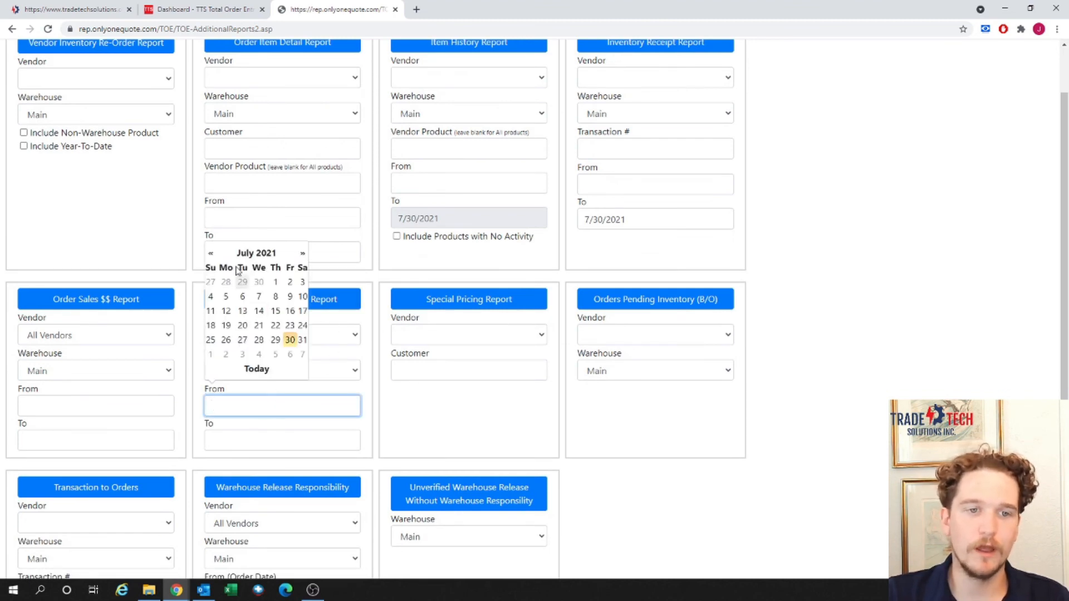
click(256, 251)
click(217, 280)
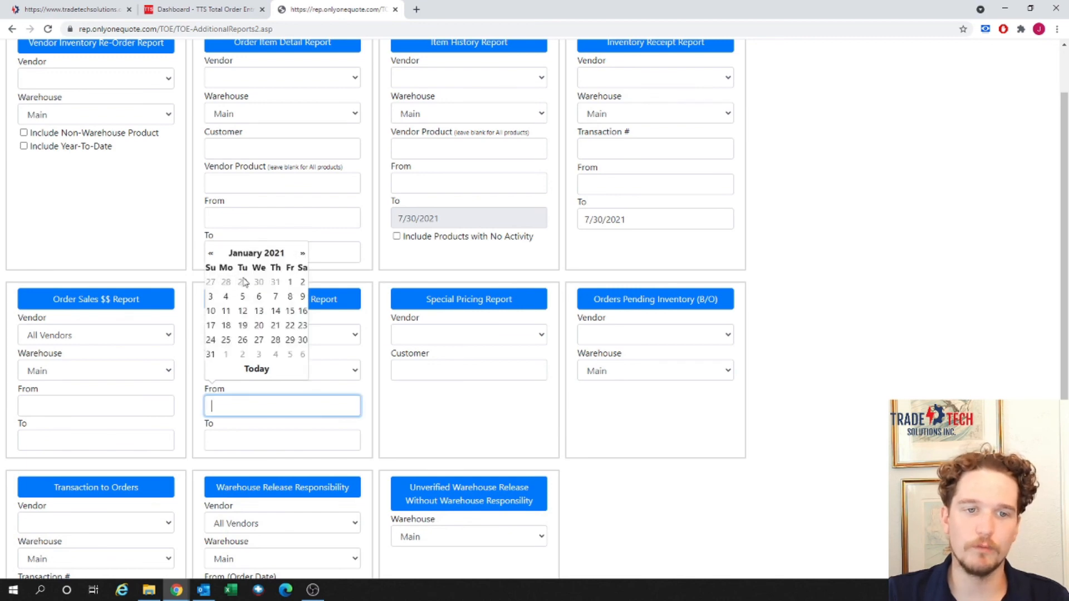
click(289, 282)
click(242, 441)
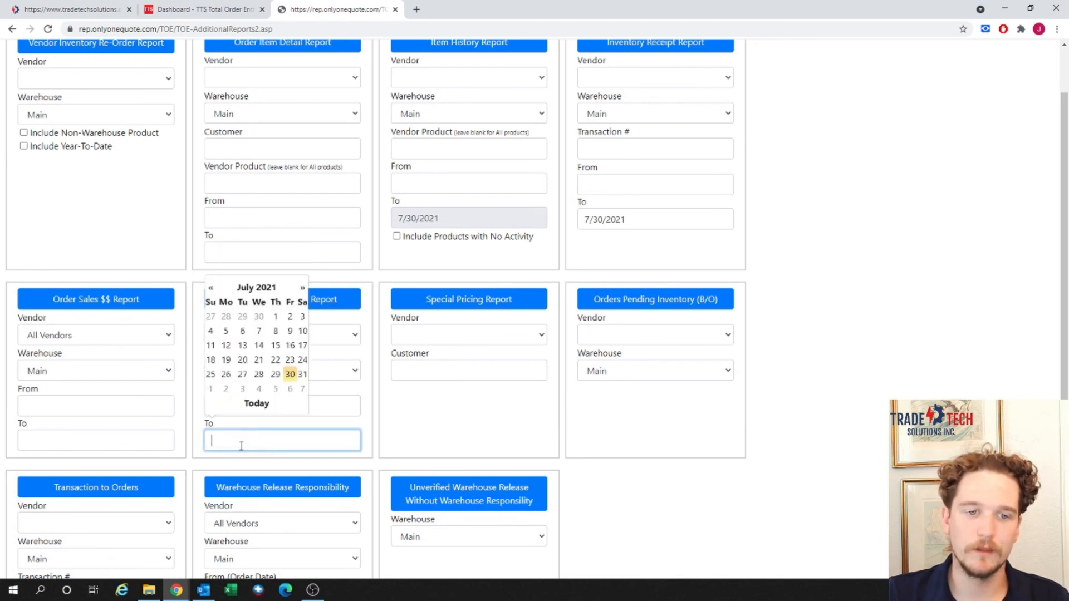
click(289, 375)
click(307, 300)
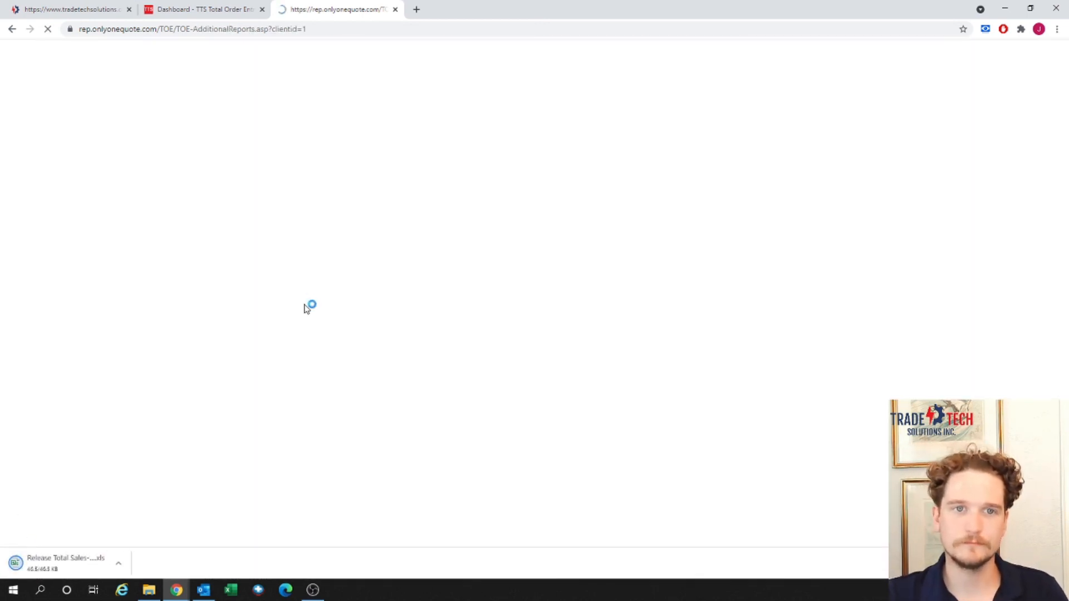
click(96, 563)
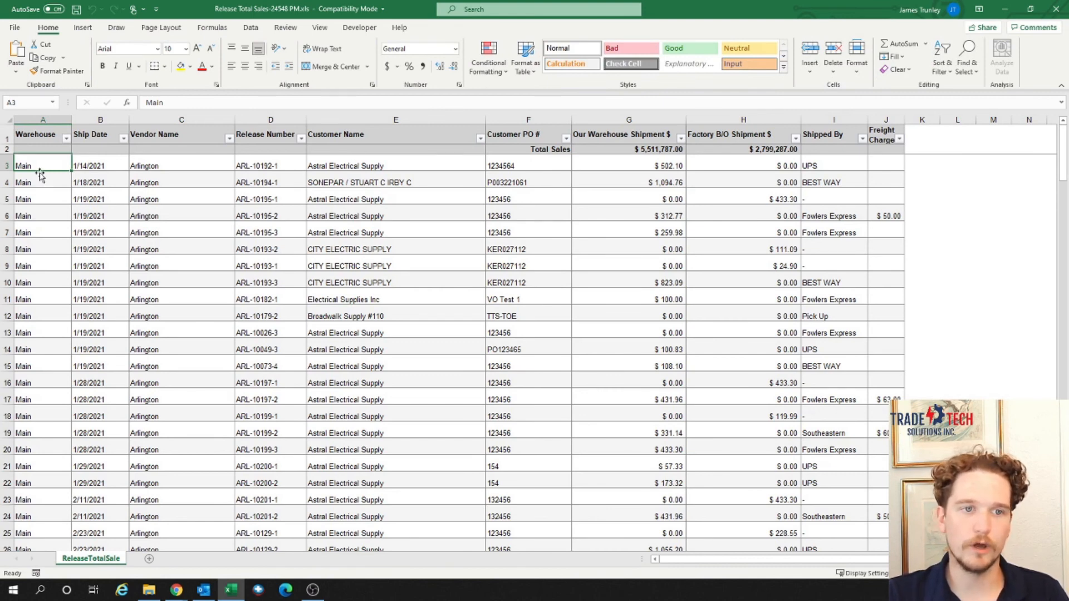
Review the ship date, vendor, release number, customer and PO number of the second release.
click(101, 182)
click(206, 182)
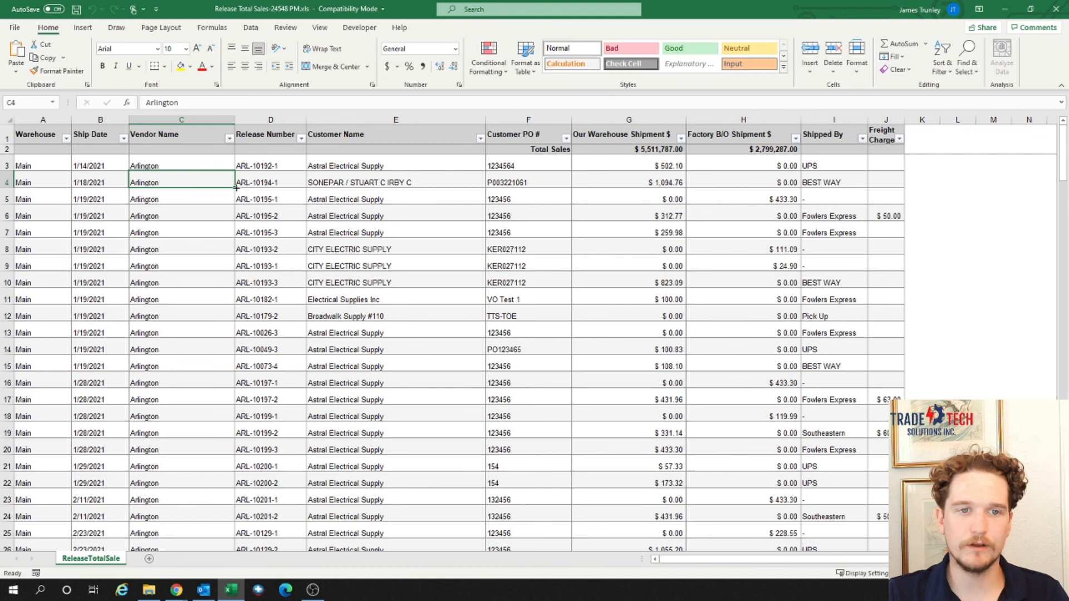
click(285, 177)
click(446, 180)
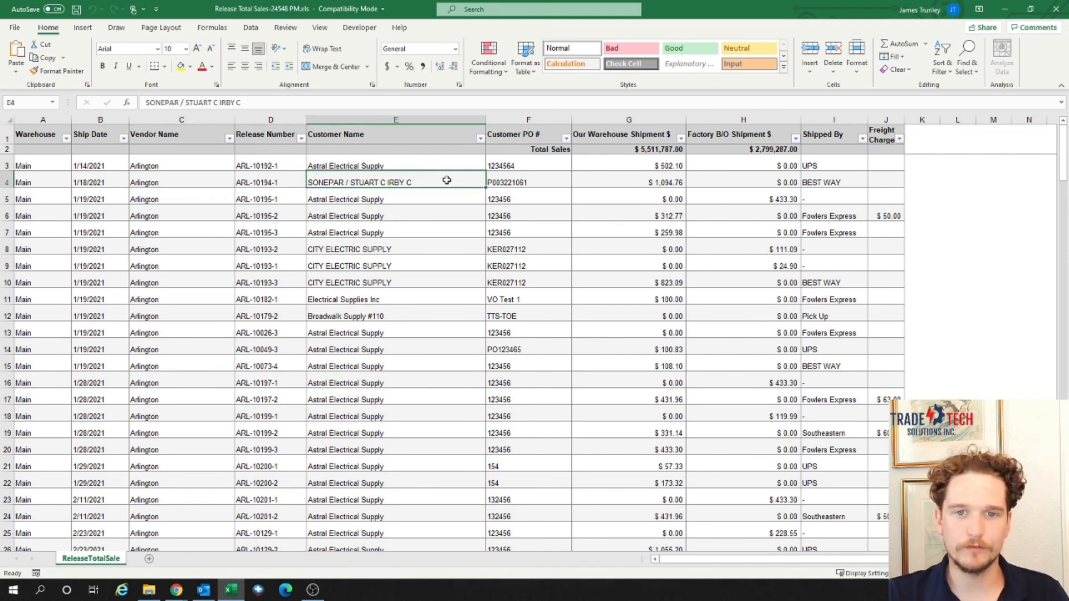
click(547, 175)
Examine the warehouse shipment, factory back-order shipment, Shipped By and Freight Charge columns for the first releases.
click(641, 185)
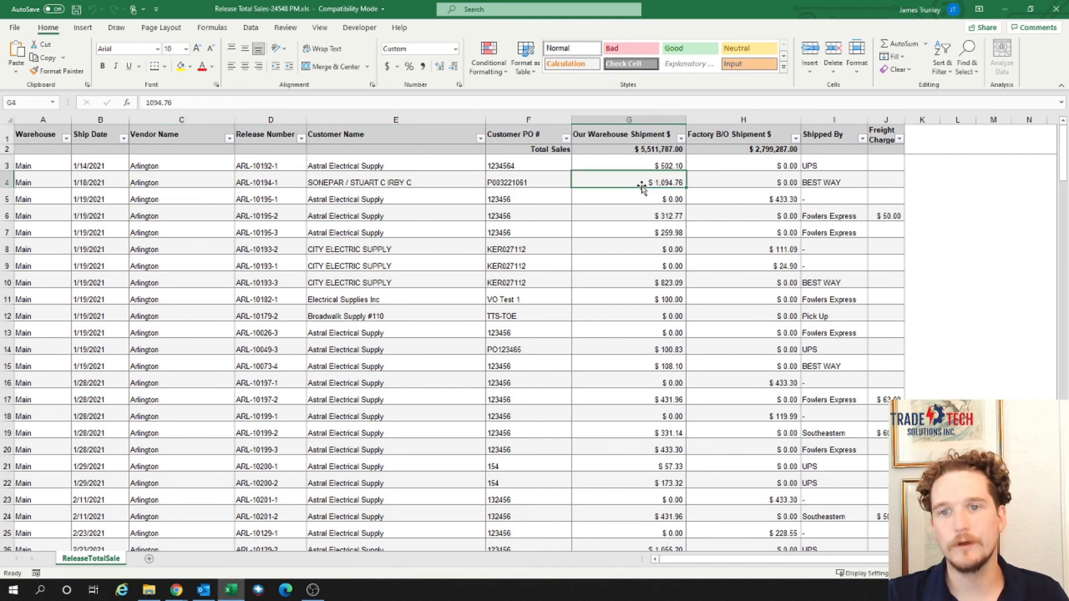
drag(646, 168, 635, 298)
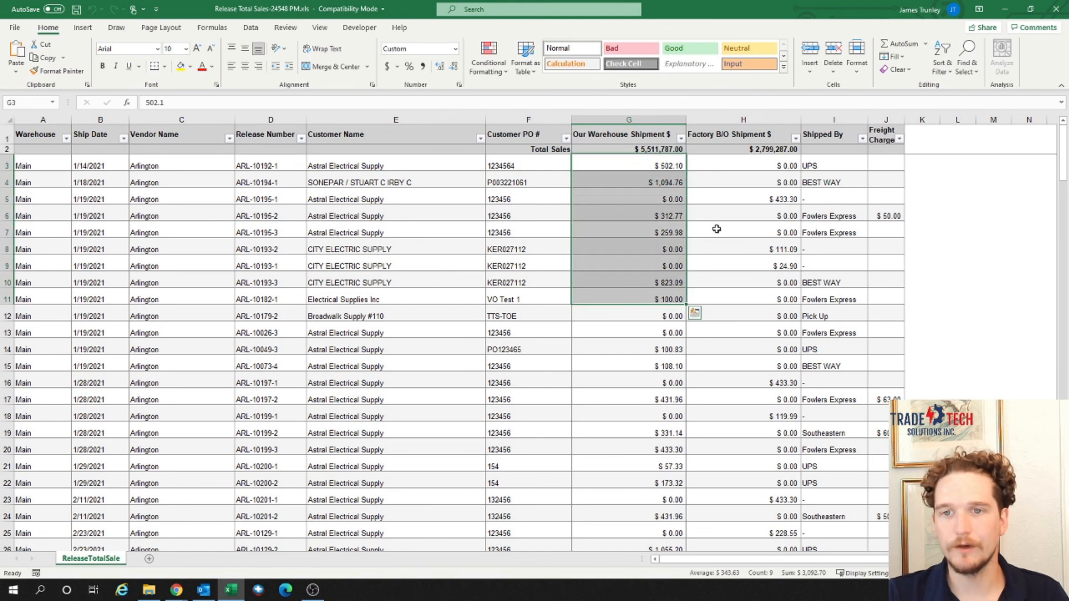
drag(738, 166, 721, 282)
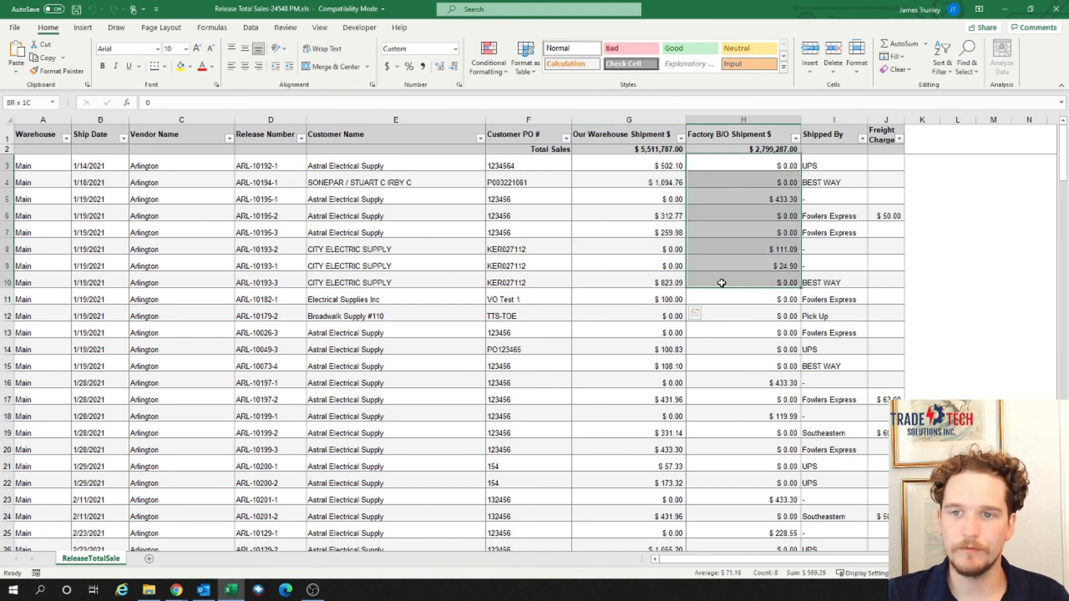
drag(827, 174, 821, 273)
drag(889, 151, 889, 248)
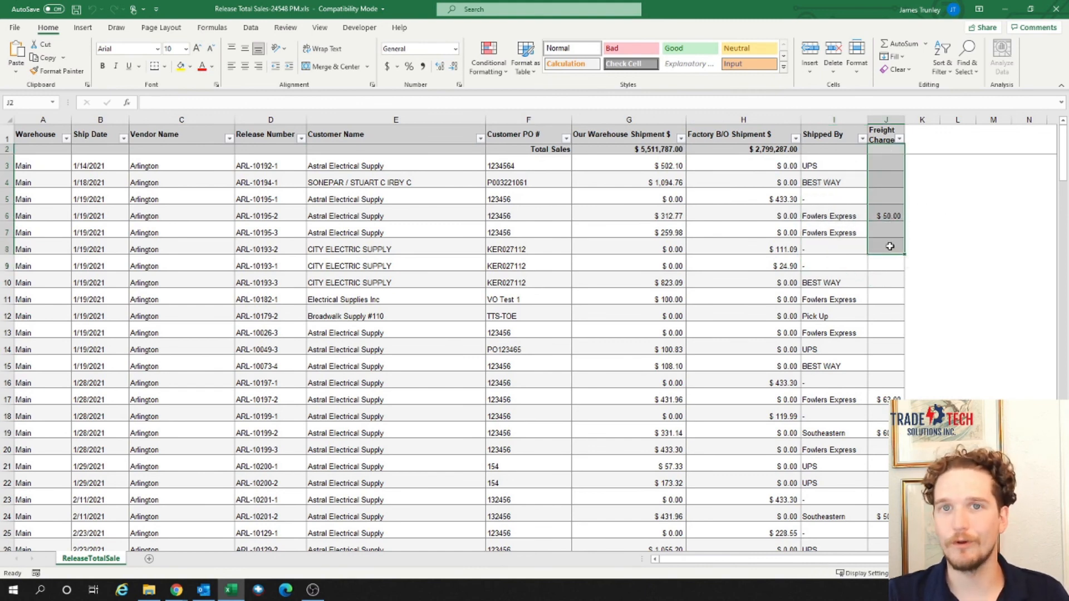
Inspect the first listed freight charge and the release numbers of the earliest releases.
click(922, 199)
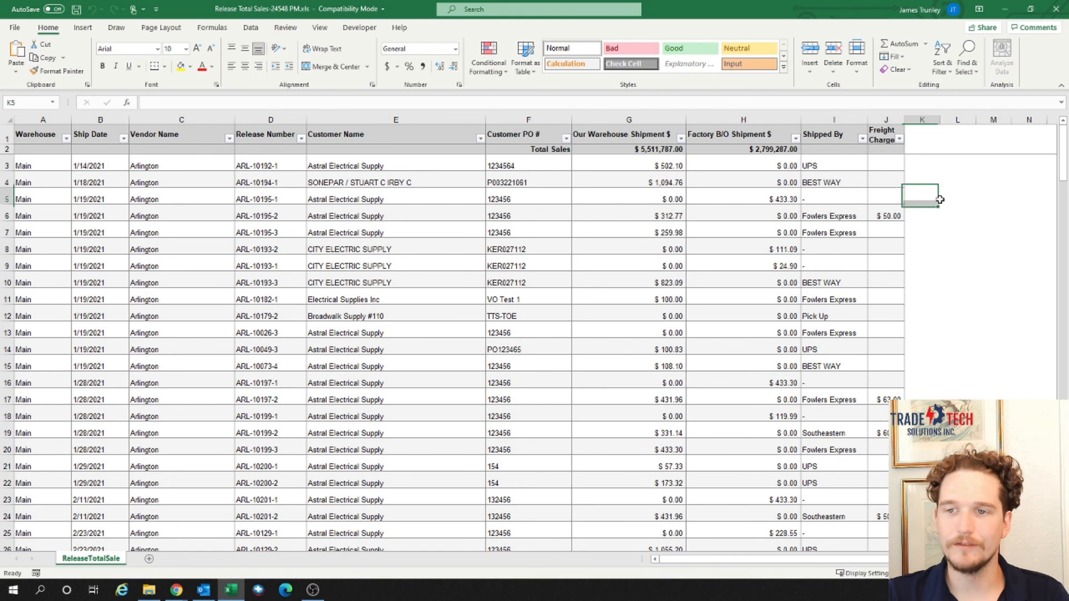
click(891, 216)
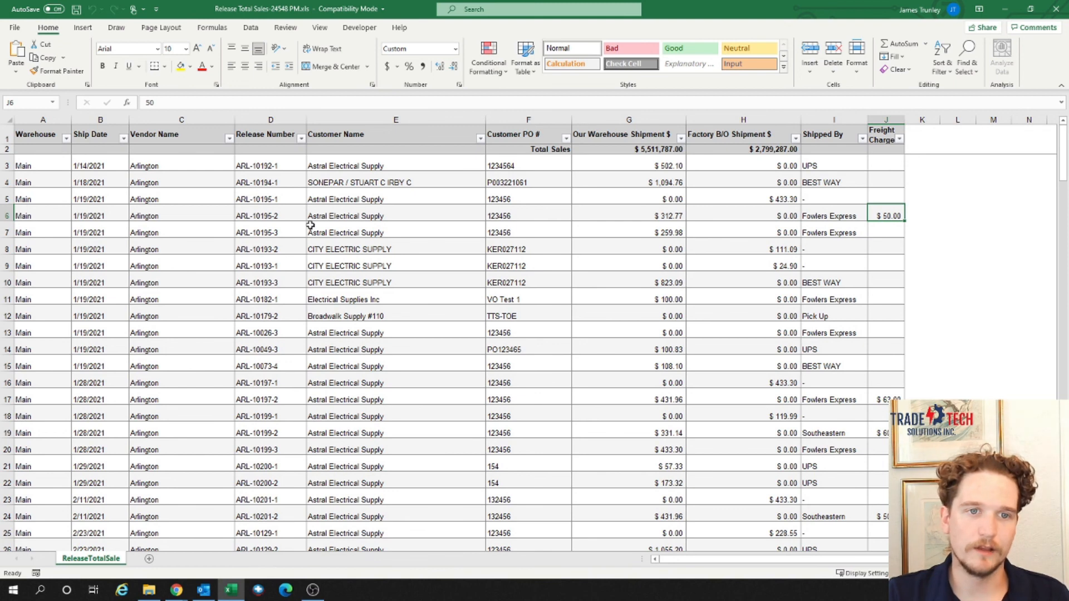
drag(286, 166, 276, 369)
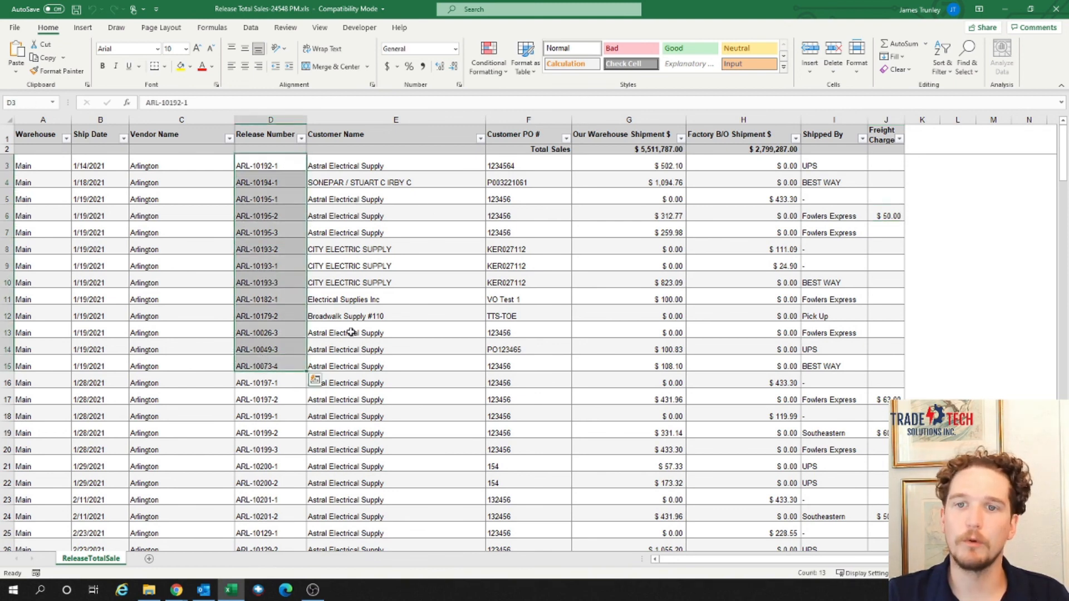